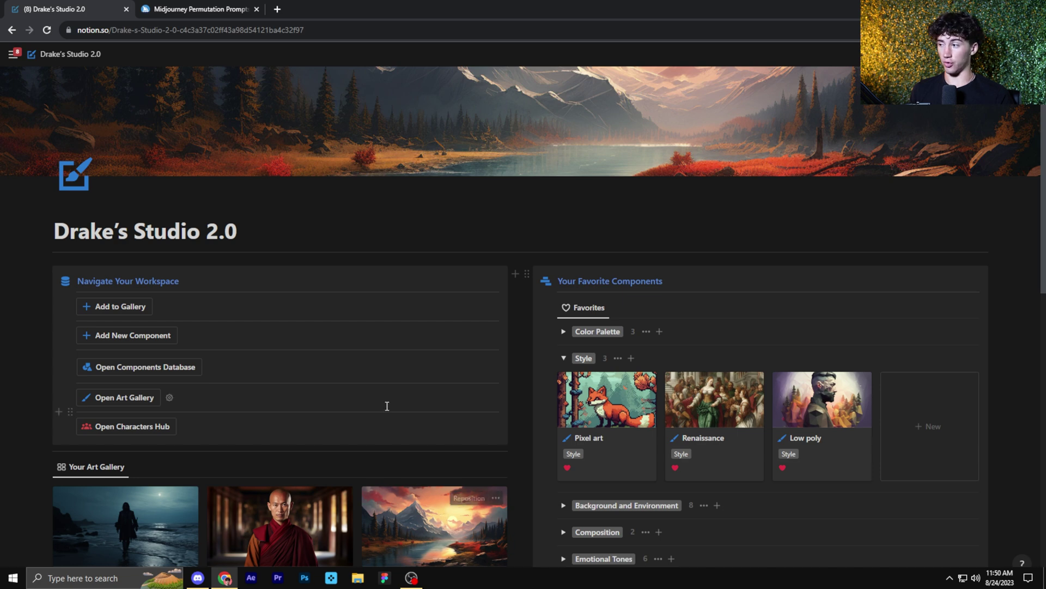
# Step: Copy the Environmental Interaction template from the Engineered AI Art Prompts in Notion into the /imagine prompt in Discord
pyautogui.scroll(-9, 238, 287)
pyautogui.scroll(-4, 239, 288)
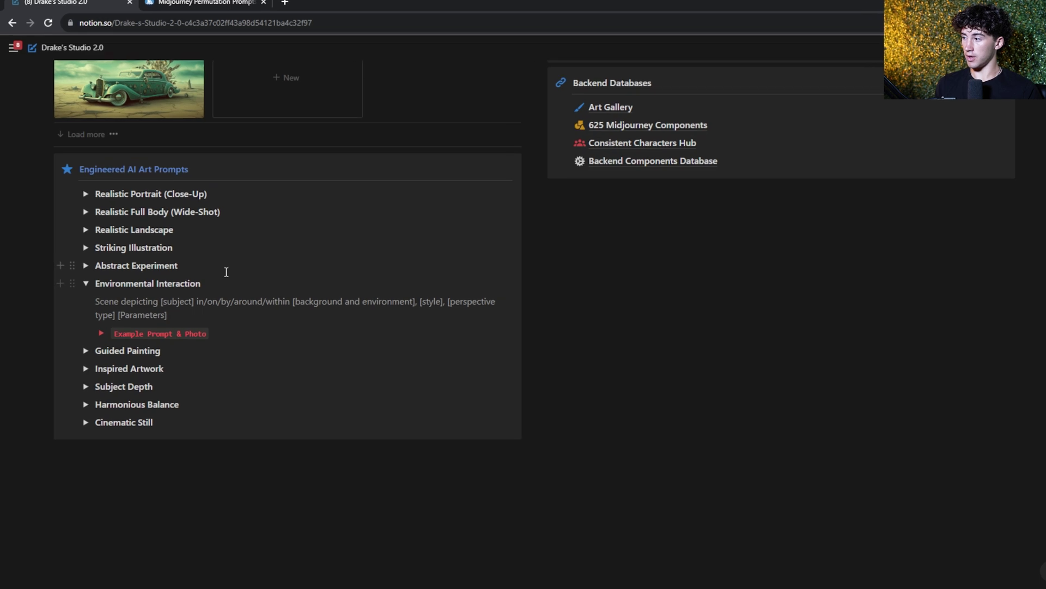
pyautogui.moveTo(175, 302); pyautogui.dragTo(145, 303)
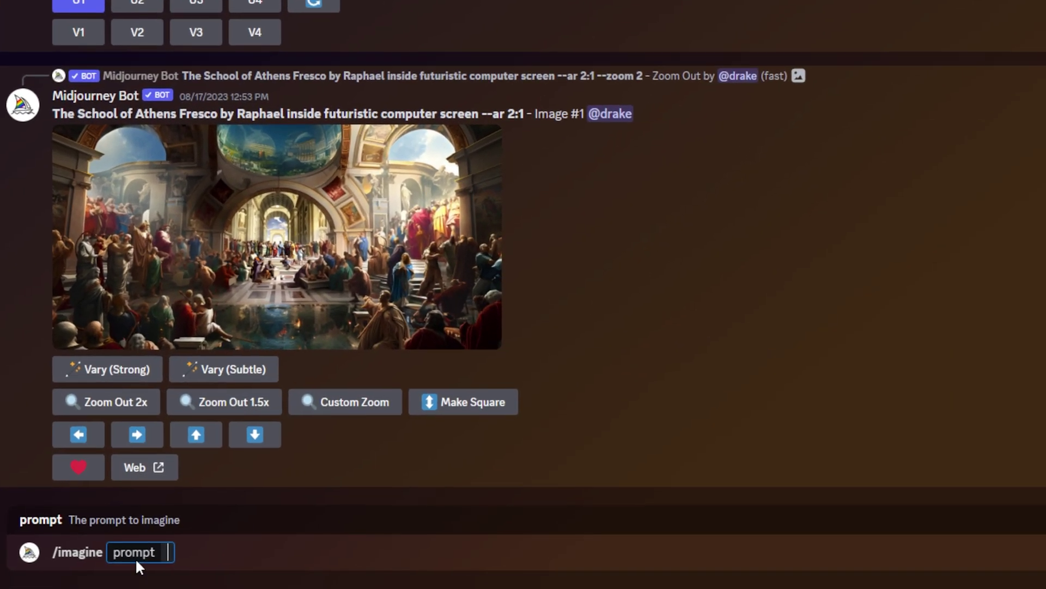
pyautogui.write('Scene depicting [subject] in/on/by/around/within [background and environment], [style], [perspective type] [Parameters]')
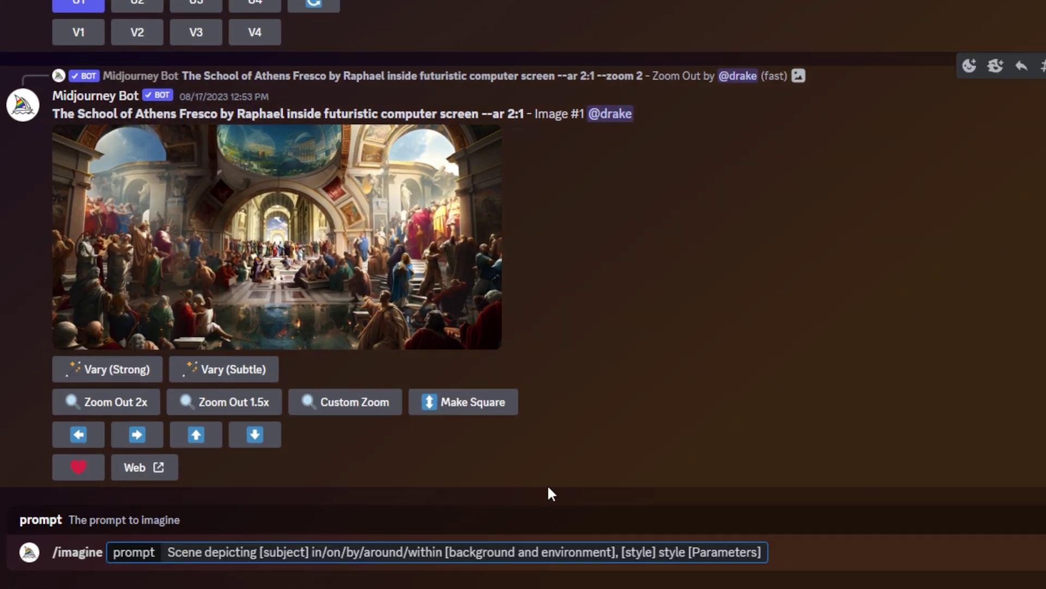
# Step: Replace the [subject] placeholder in the Discord prompt with "An alien", copied from the Subject components in Notion
pyautogui.moveTo(310, 552); pyautogui.dragTo(261, 552)
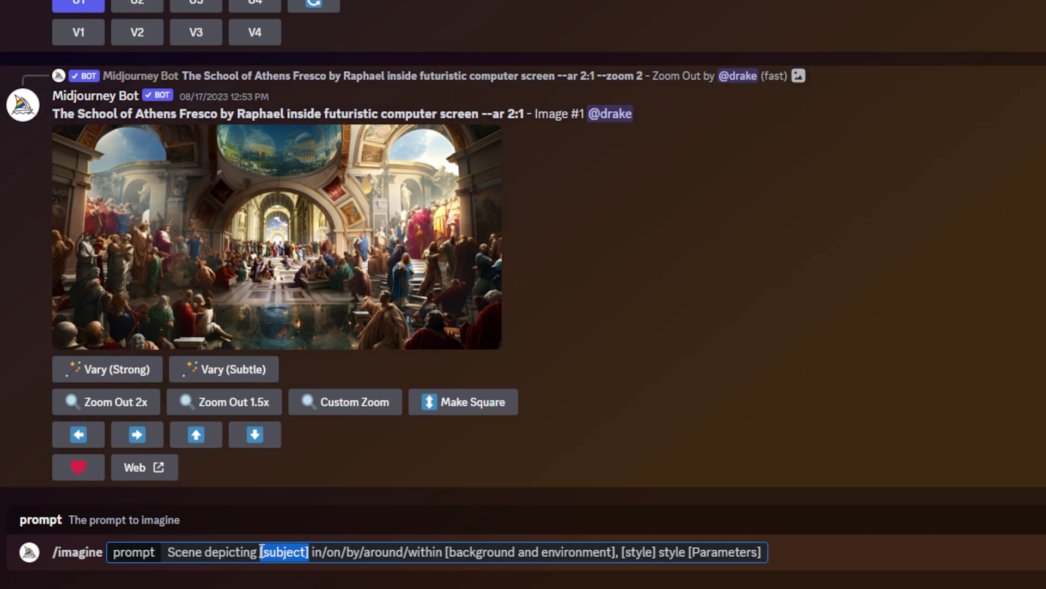
pyautogui.moveTo(447, 559); pyautogui.dragTo(621, 551)
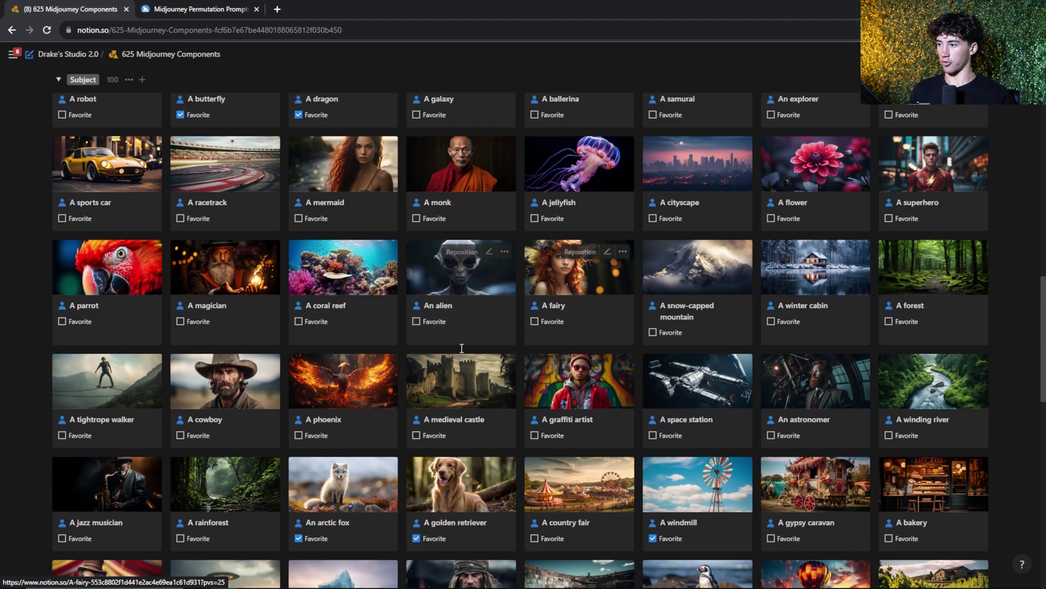
pyautogui.click(483, 339)
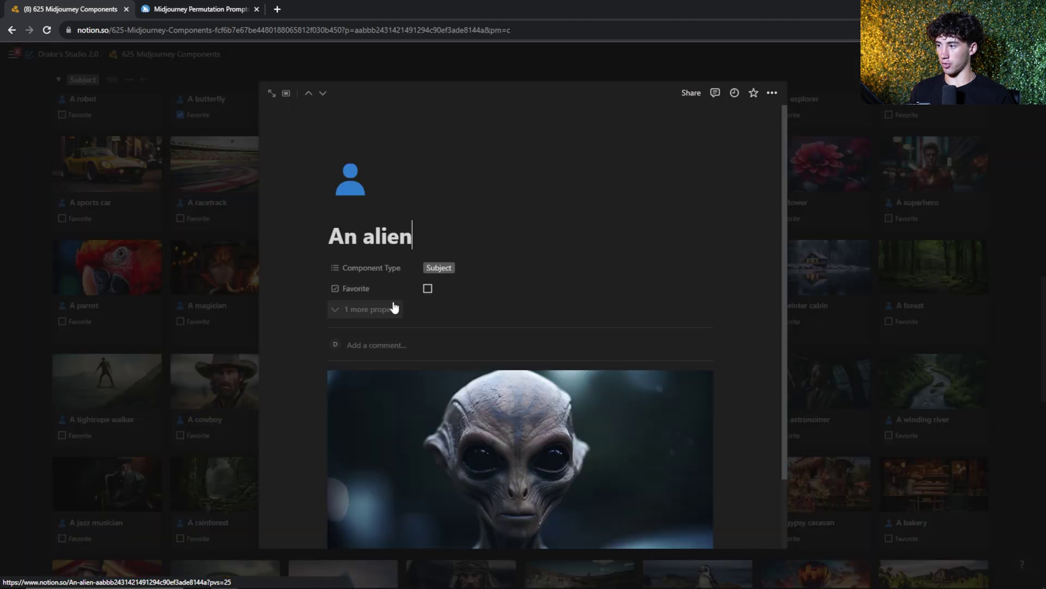
pyautogui.tripleClick(381, 236)
pyautogui.hotkey('ctrl', 'c')
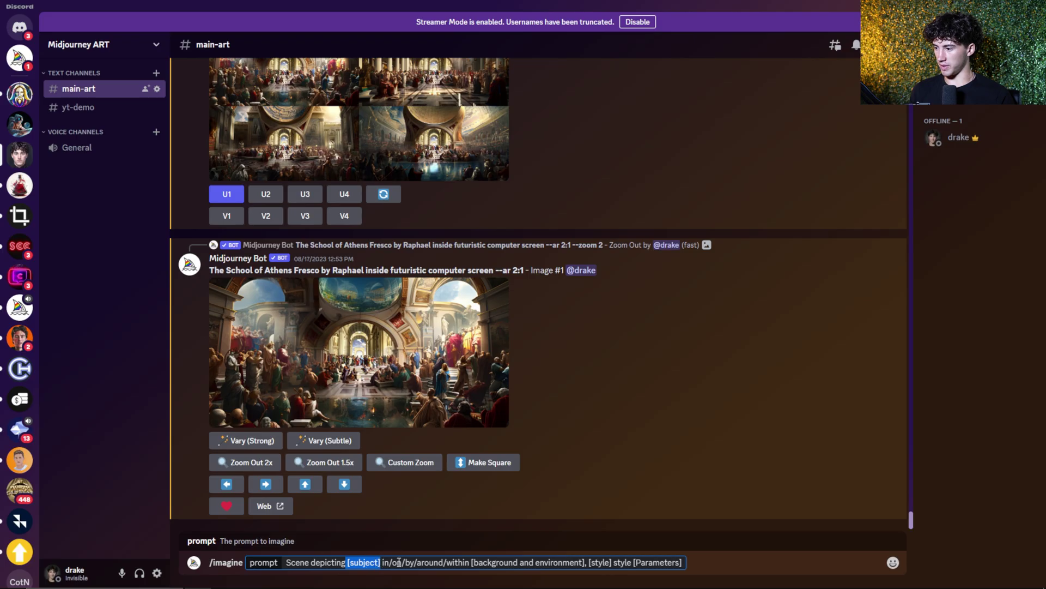
pyautogui.press('BackSpace')
pyautogui.hotkey('ctrl', 'v')
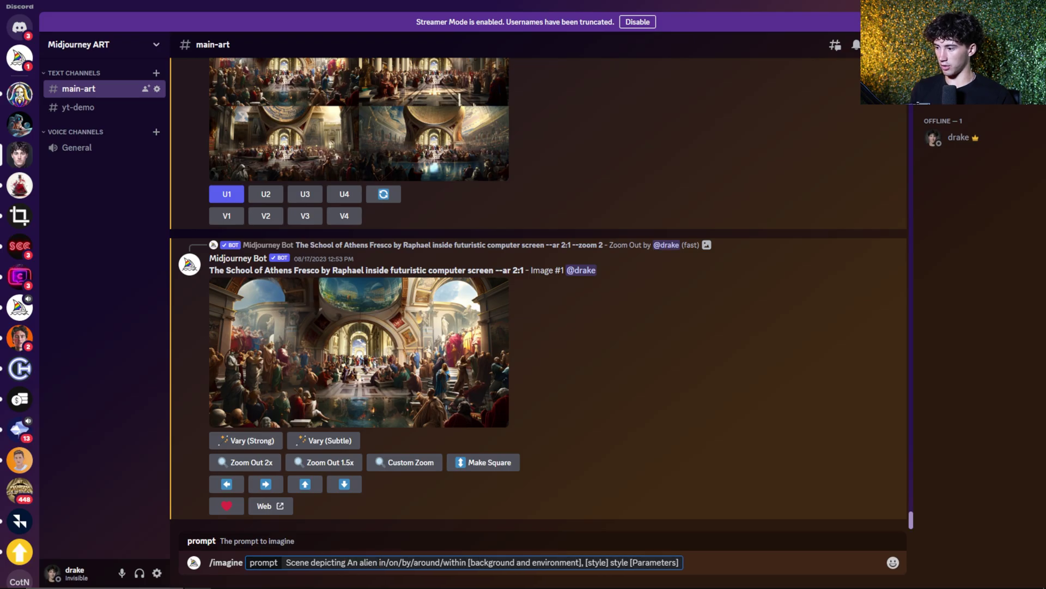
# Step: Switch to Notion and copy the title "An otherworldly landscape" from the Background and Environment components
pyautogui.click(215, 579)
pyautogui.scroll(10, 97, 95)
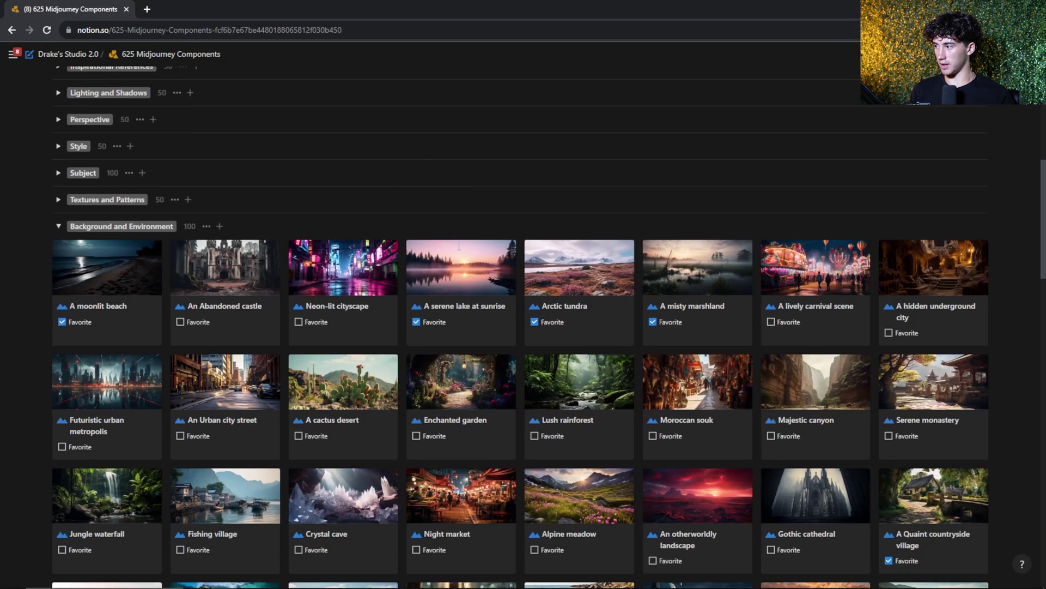
pyautogui.scroll(-3, 470, 246)
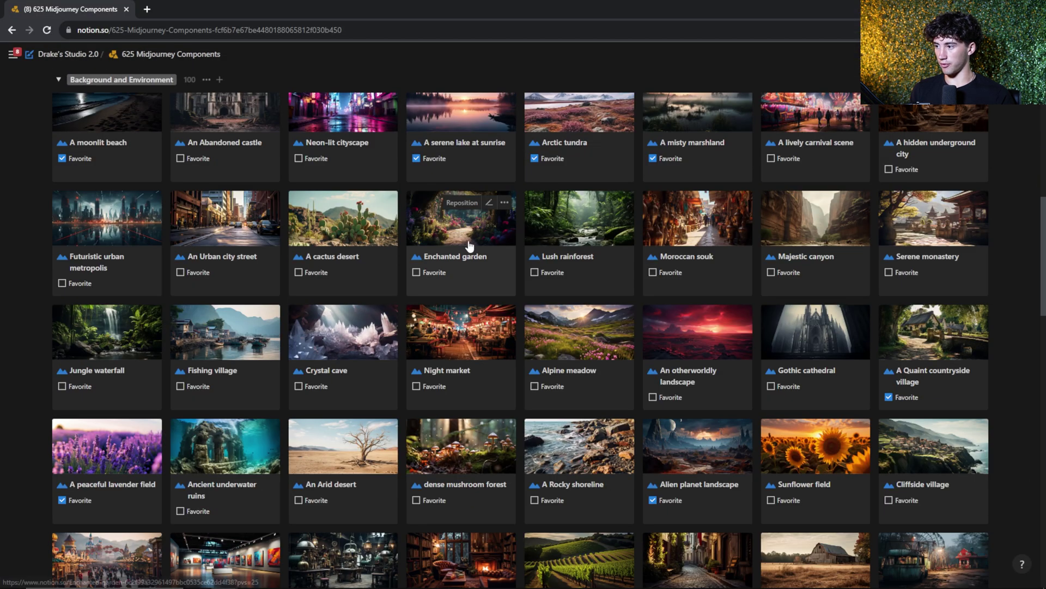
pyautogui.scroll(-2, 470, 247)
pyautogui.scroll(-1, 496, 245)
pyautogui.scroll(3, 710, 399)
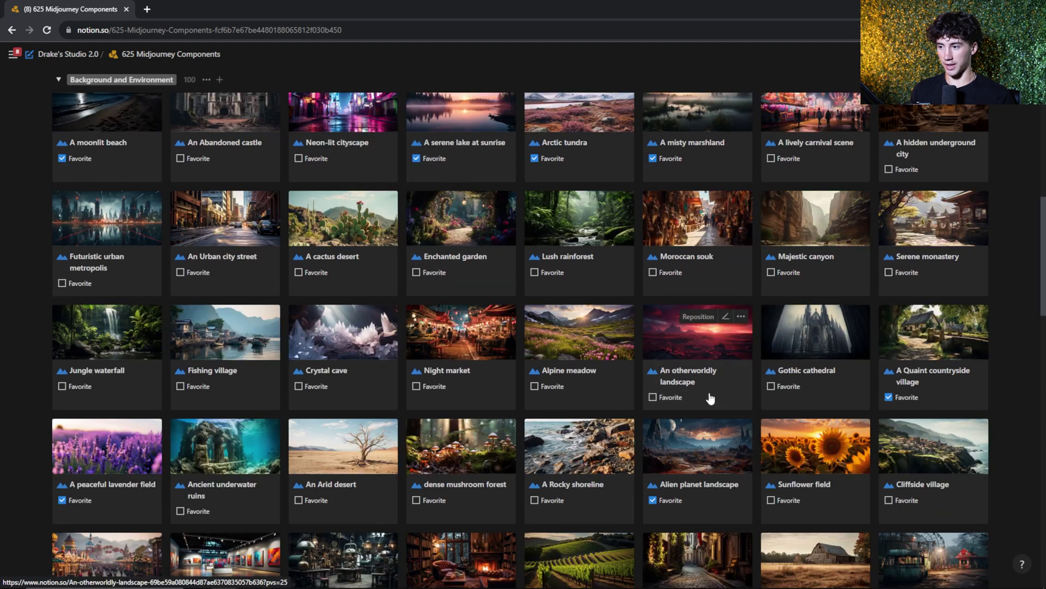
pyautogui.click(710, 398)
pyautogui.tripleClick(465, 236)
pyautogui.hotkey('ctrl', 'c')
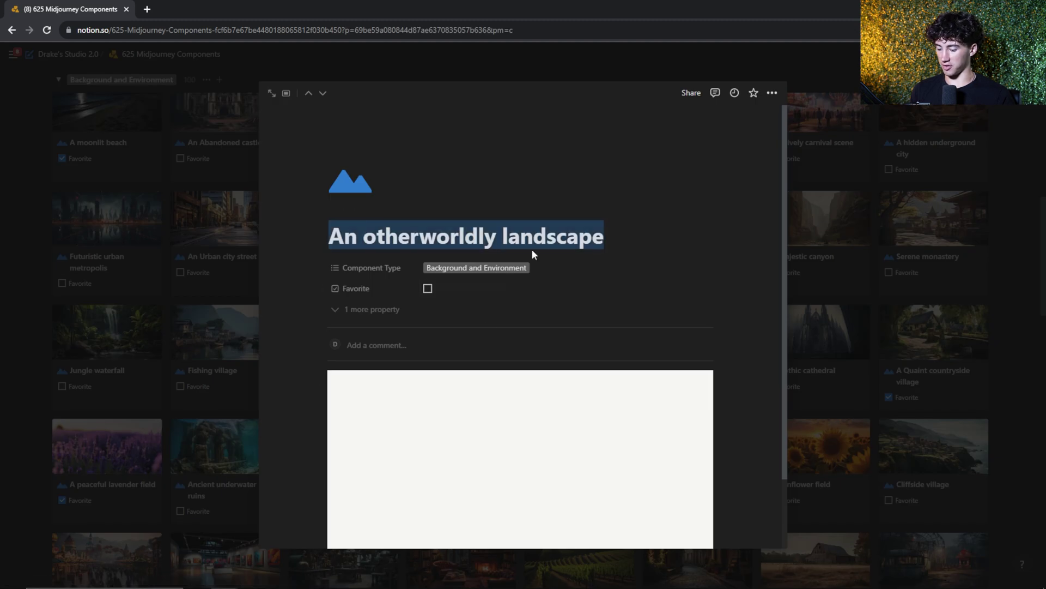
pyautogui.click(873, 217)
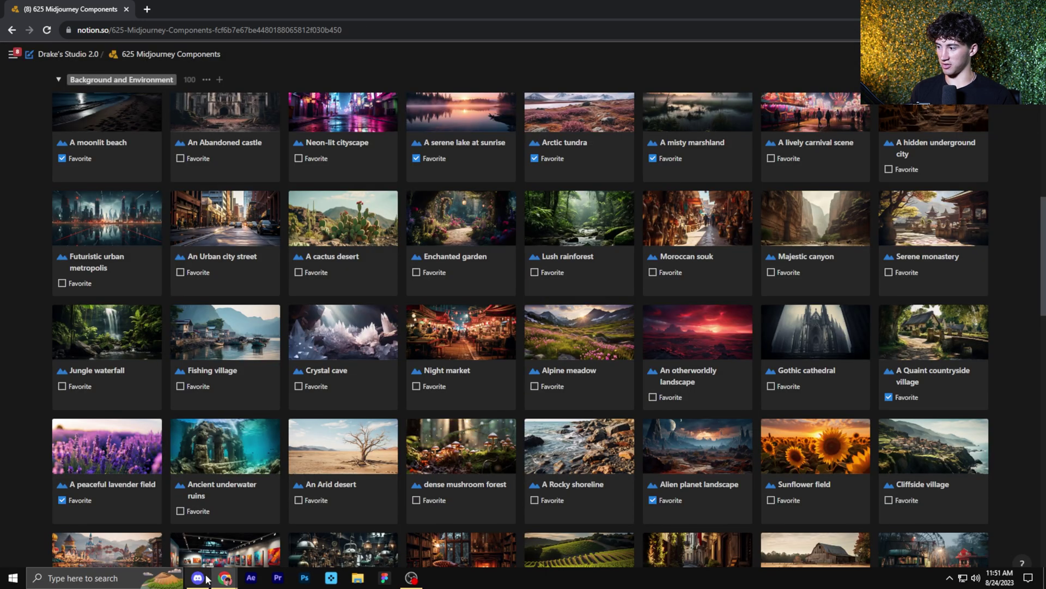
# Step: Back in Discord, replace "in/on/by/around/within [background and environment]" in the prompt with "in An otherworldly landscape"
pyautogui.click(198, 578)
pyautogui.moveTo(581, 560); pyautogui.dragTo(321, 553)
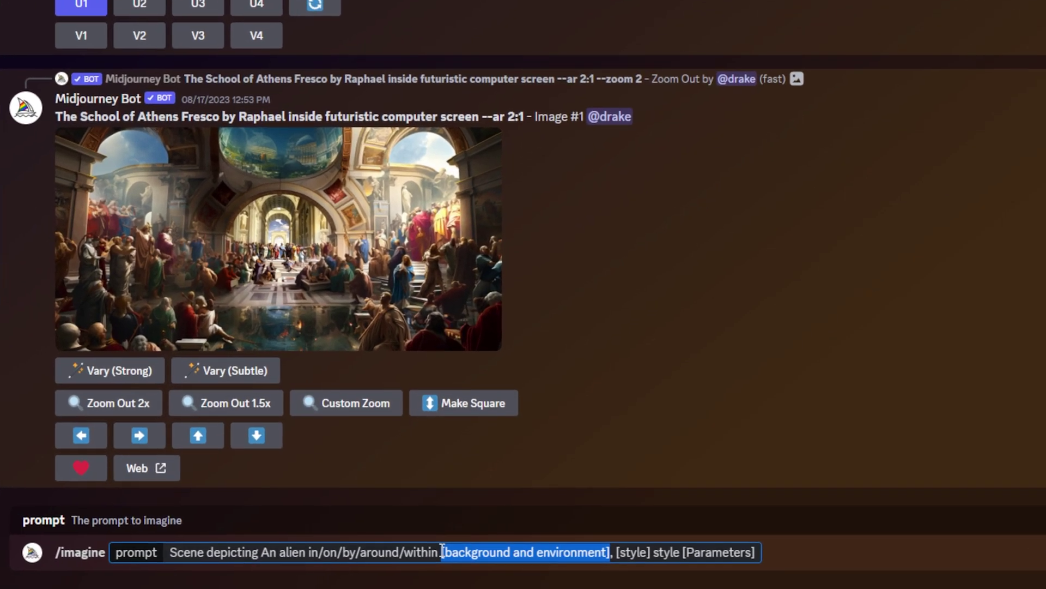
pyautogui.hotkey('ctrl', 'v')
pyautogui.press('BackSpace')
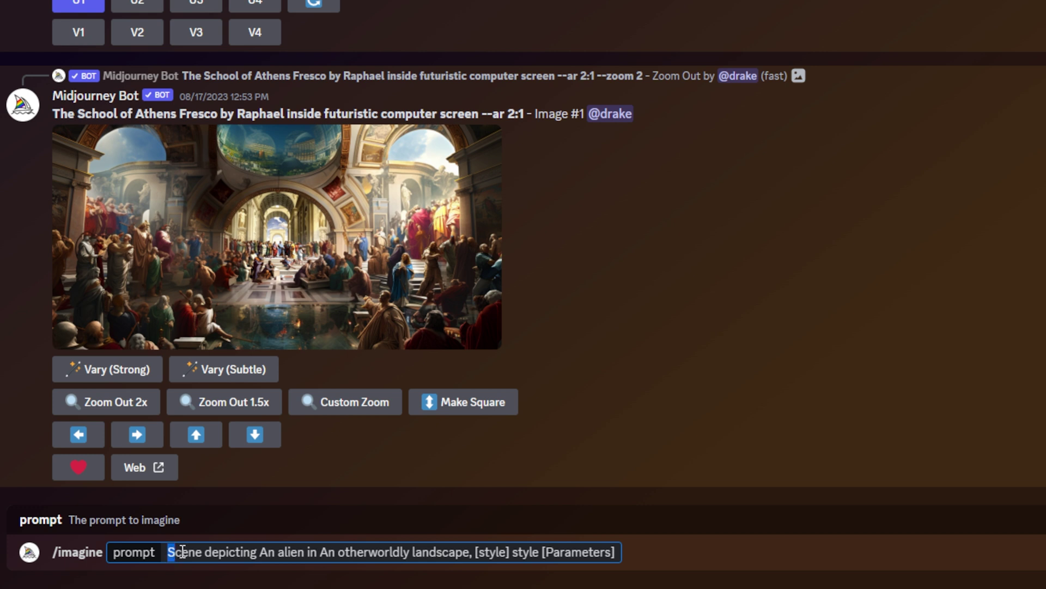
# Step: Locate the [style] placeholder in the prompt and expand the favorite Style components in Notion
pyautogui.moveTo(183, 552); pyautogui.dragTo(510, 552)
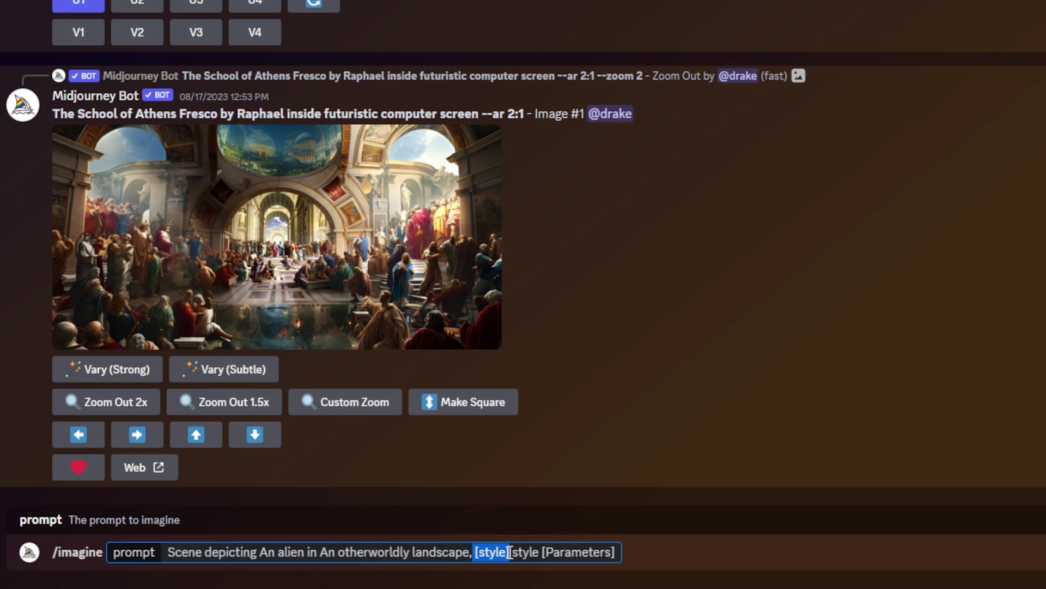
pyautogui.click(518, 554)
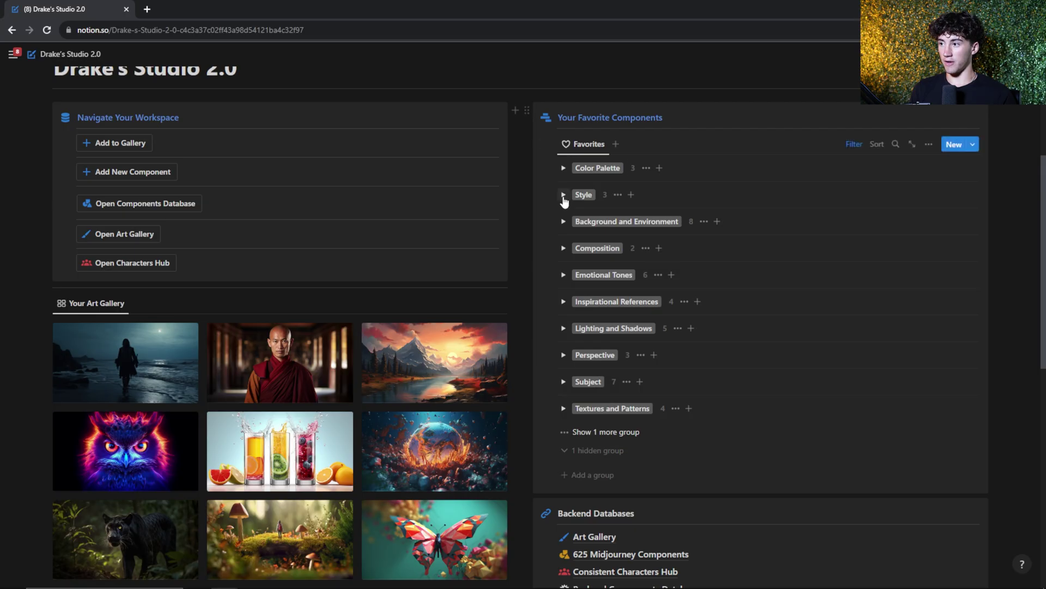
pyautogui.click(563, 195)
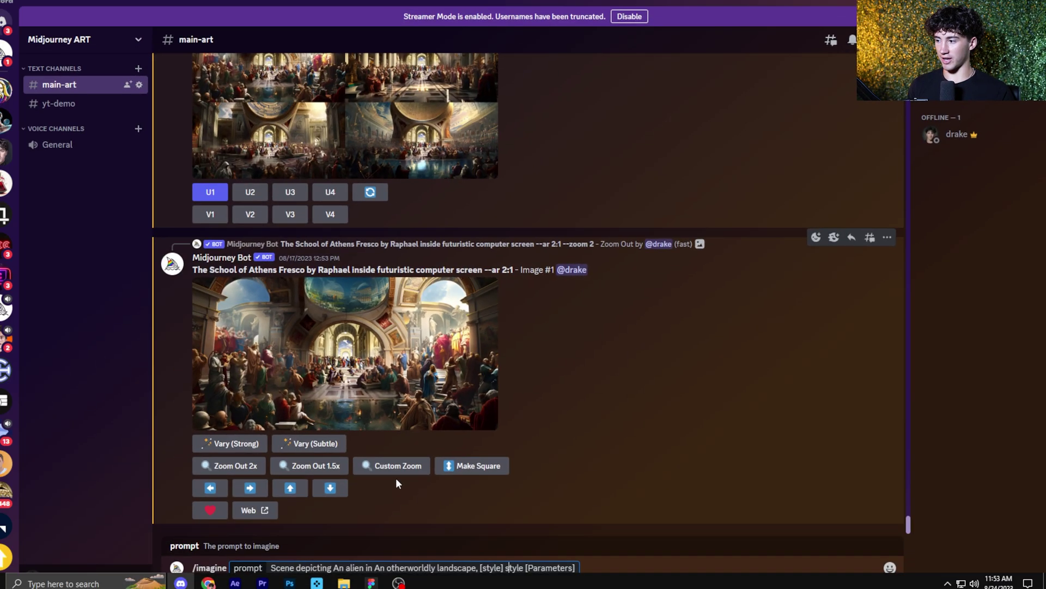
# Step: Replace the [style] placeholder in the Discord prompt with the favorite styles as a permutation list: {pixel art, renaissance, low poly}
pyautogui.moveTo(514, 561); pyautogui.dragTo(491, 562)
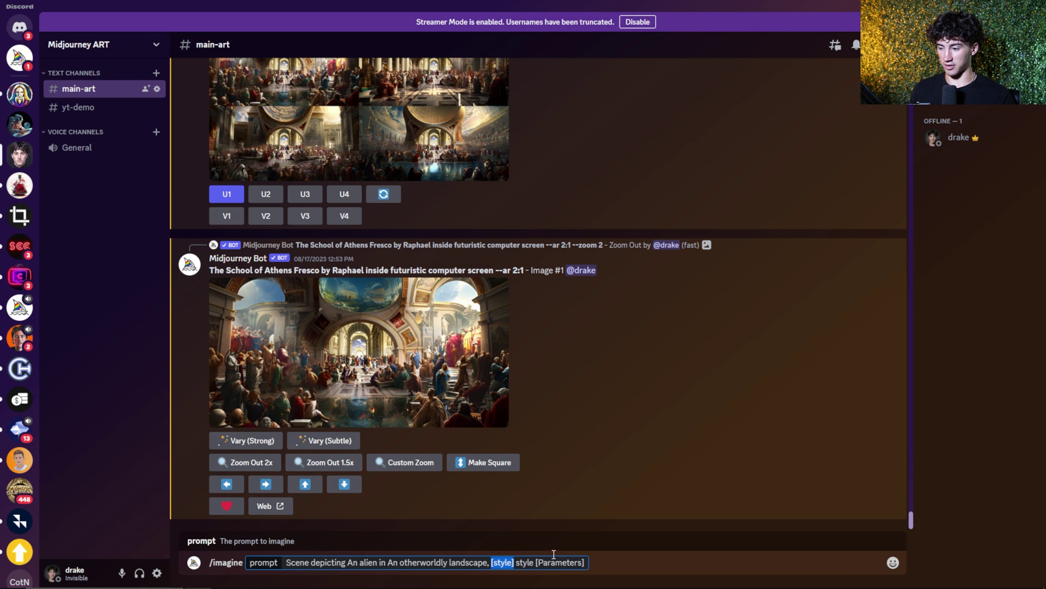
pyautogui.press('BackSpace')
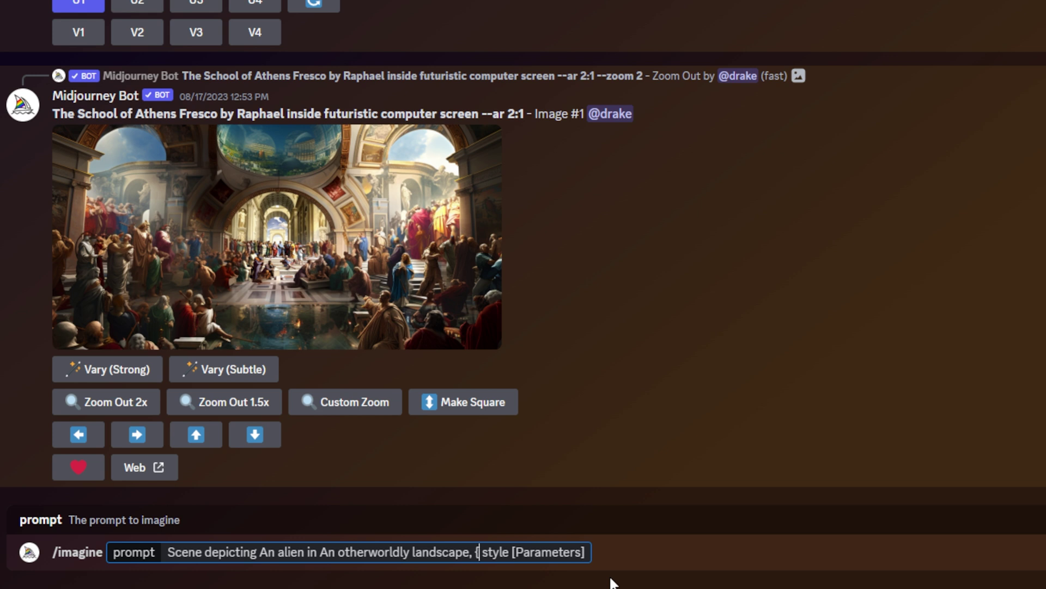
pyautogui.moveTo(74, 579)
pyautogui.click(44, 517)
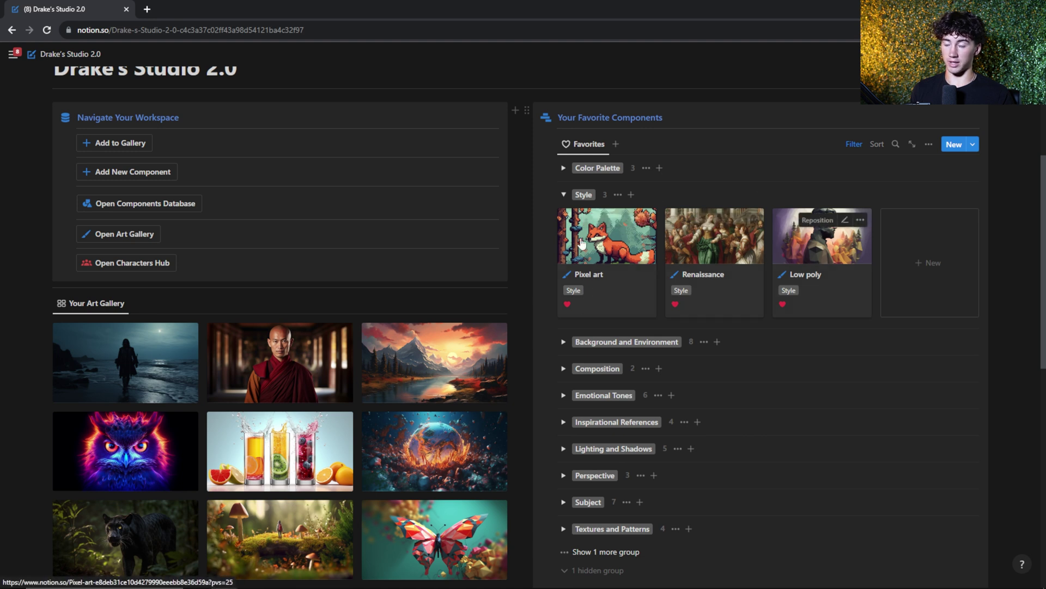
pyautogui.moveTo(246, 586)
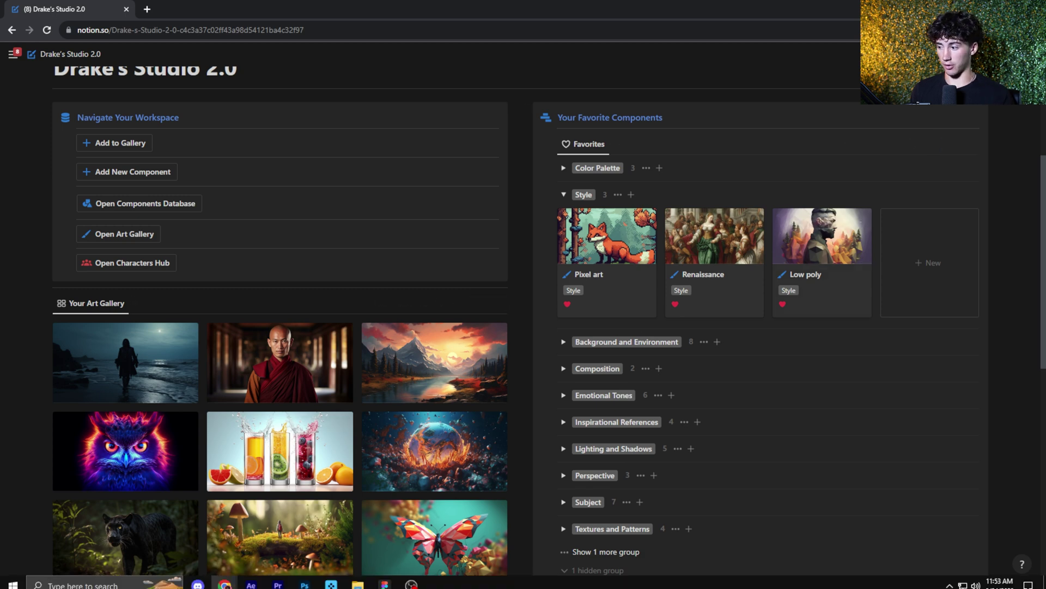
pyautogui.click(197, 579)
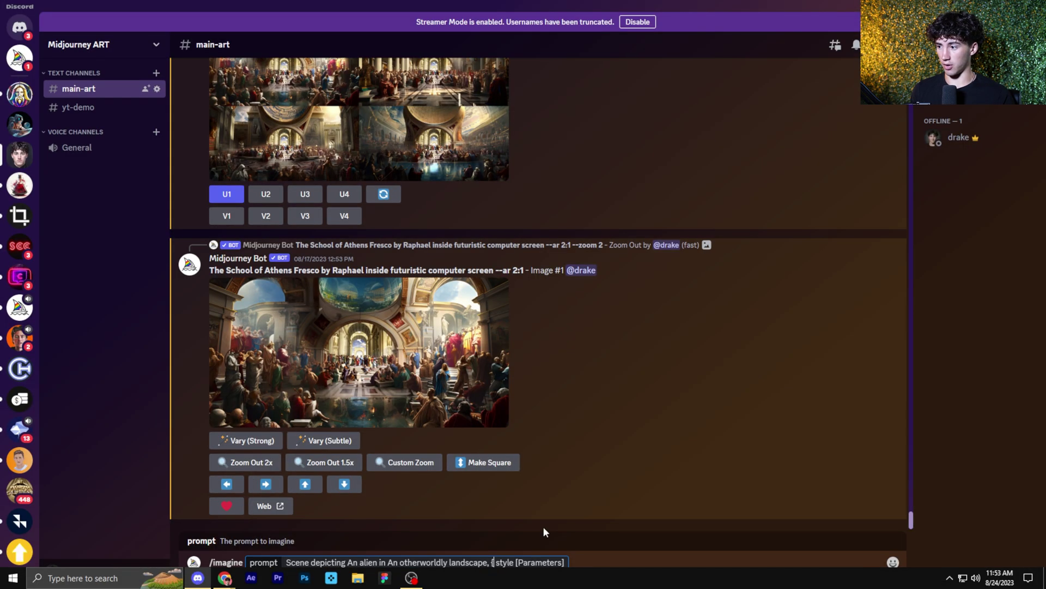
pyautogui.write('pixel ar')
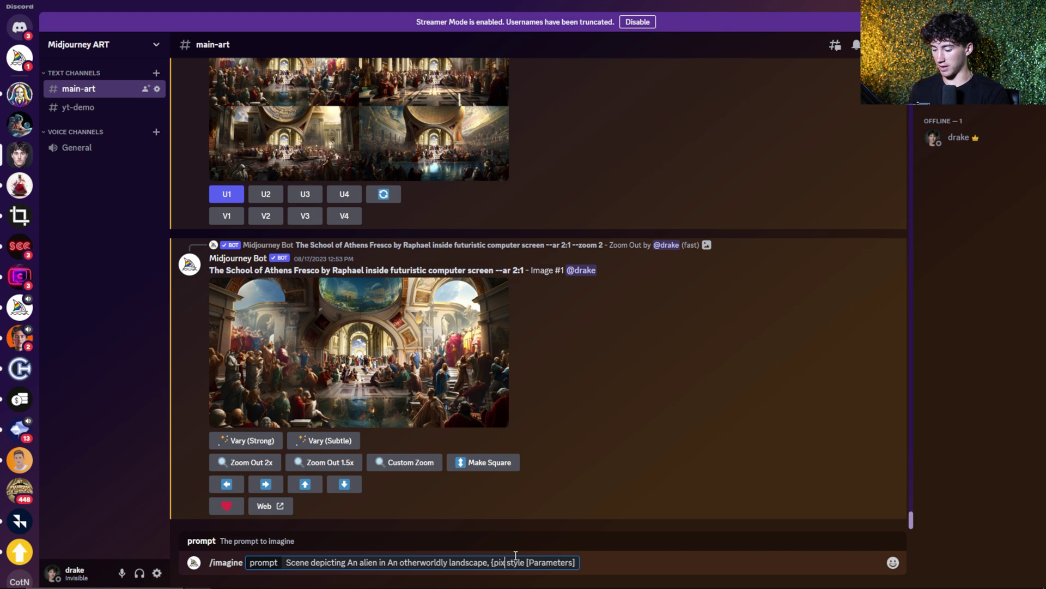
pyautogui.write('t, renaiss')
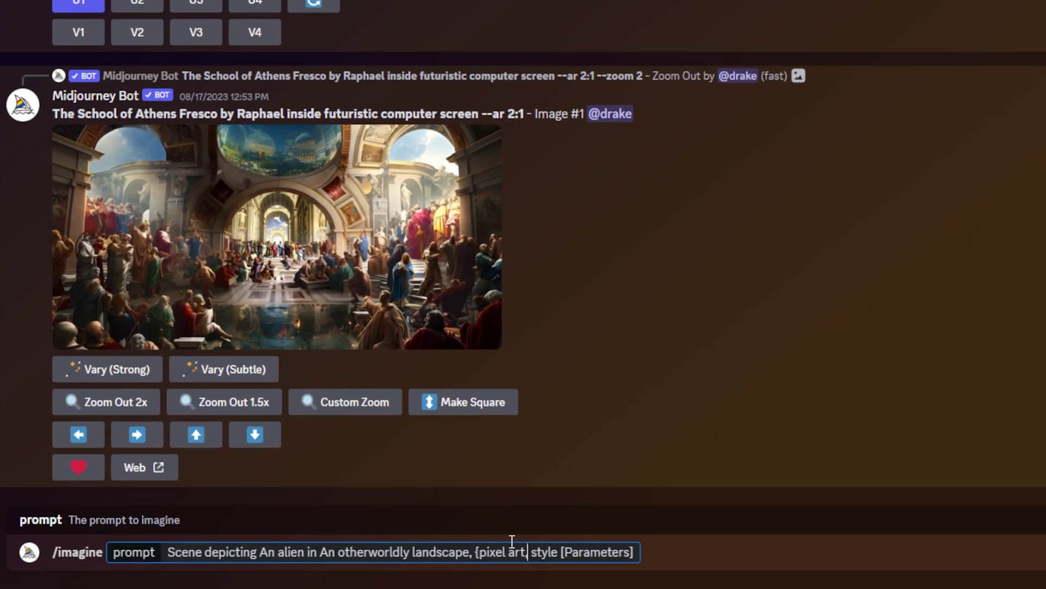
pyautogui.write('ance')
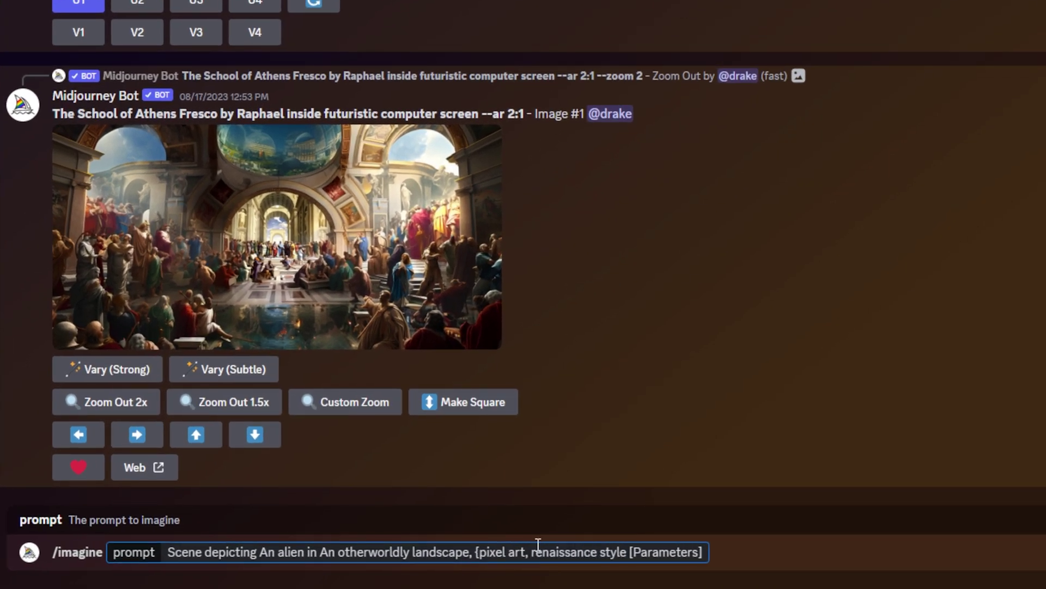
pyautogui.write(', low')
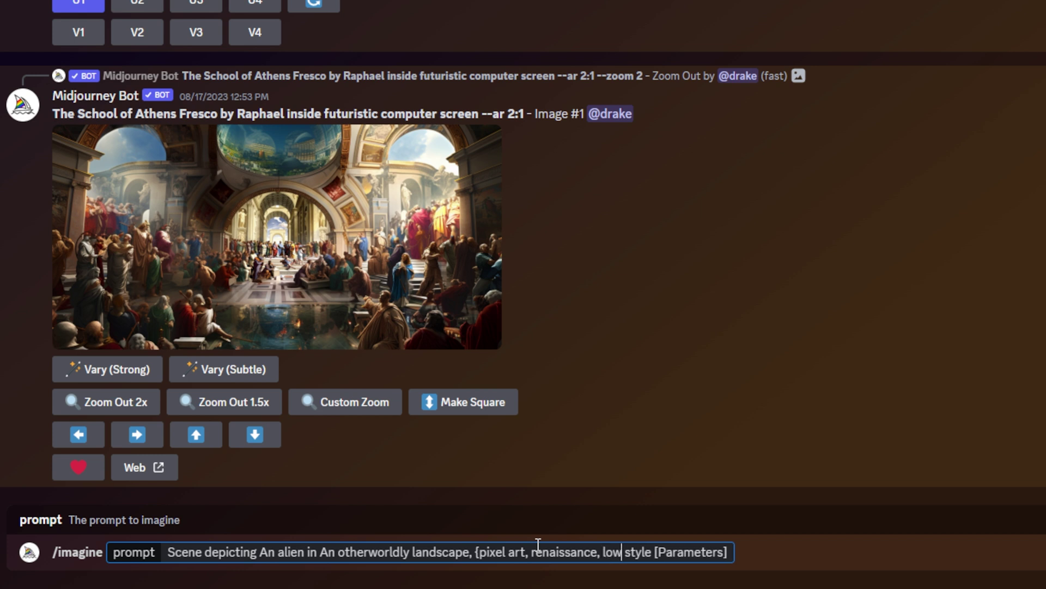
pyautogui.write(' poly ')
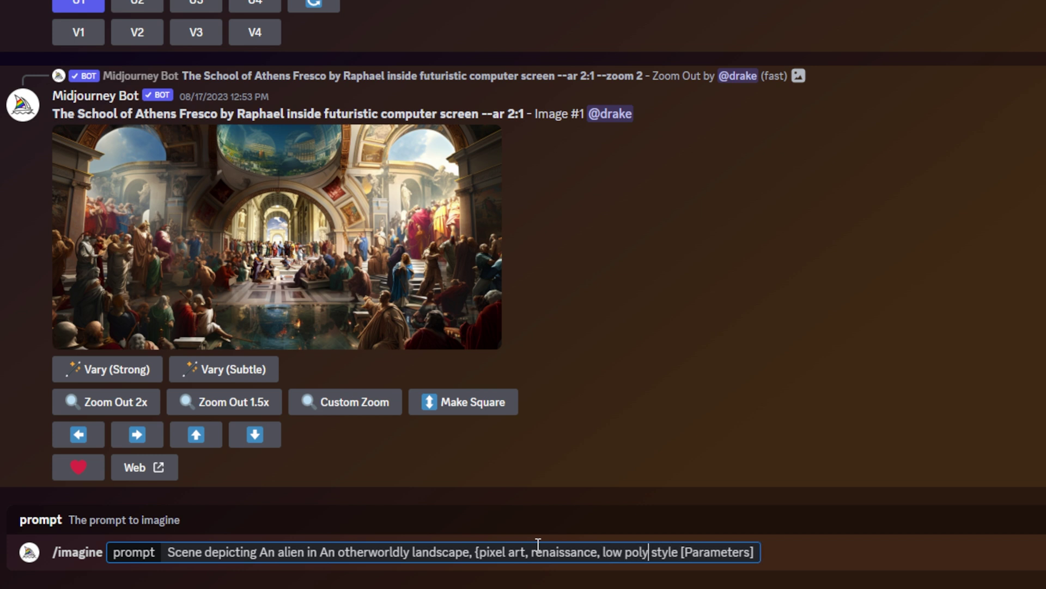
pyautogui.write('}')
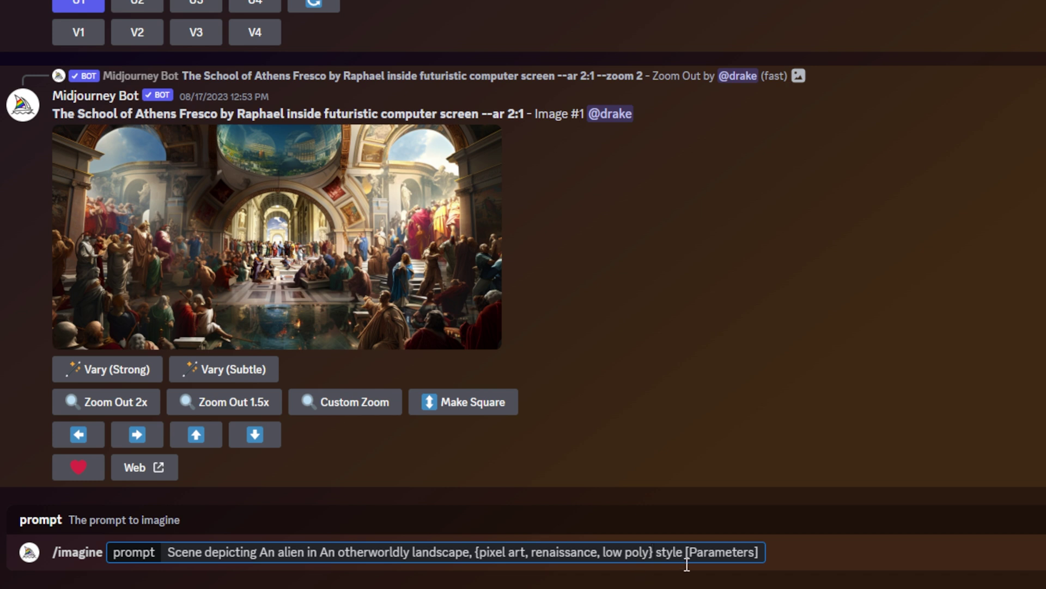
# Step: Keep the word "style" after the permutation list and replace the [Parameters] placeholder with --ar 2:1
pyautogui.moveTo(656, 553); pyautogui.dragTo(674, 556)
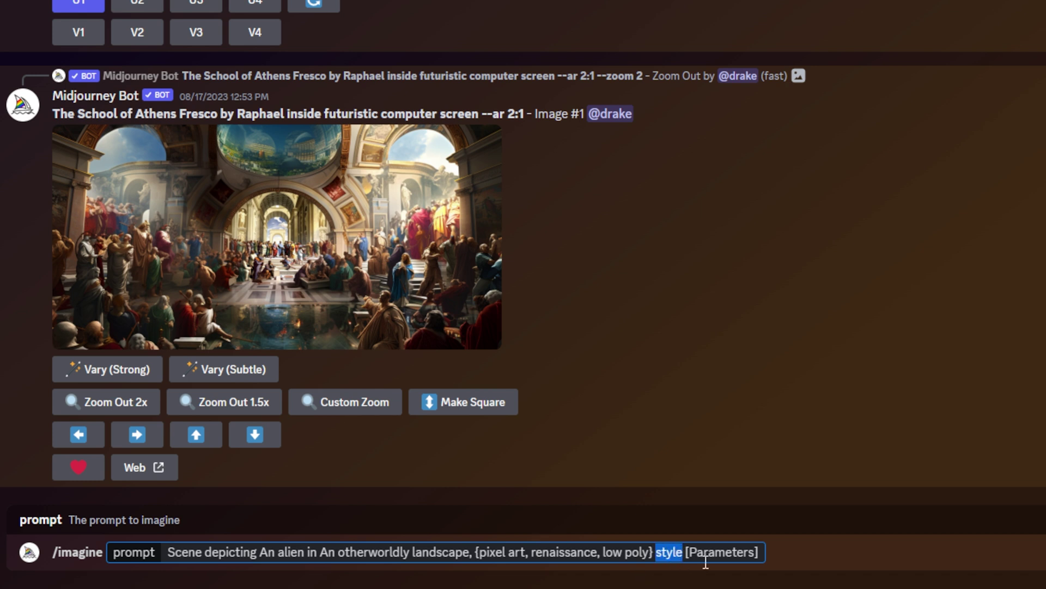
pyautogui.click(684, 554)
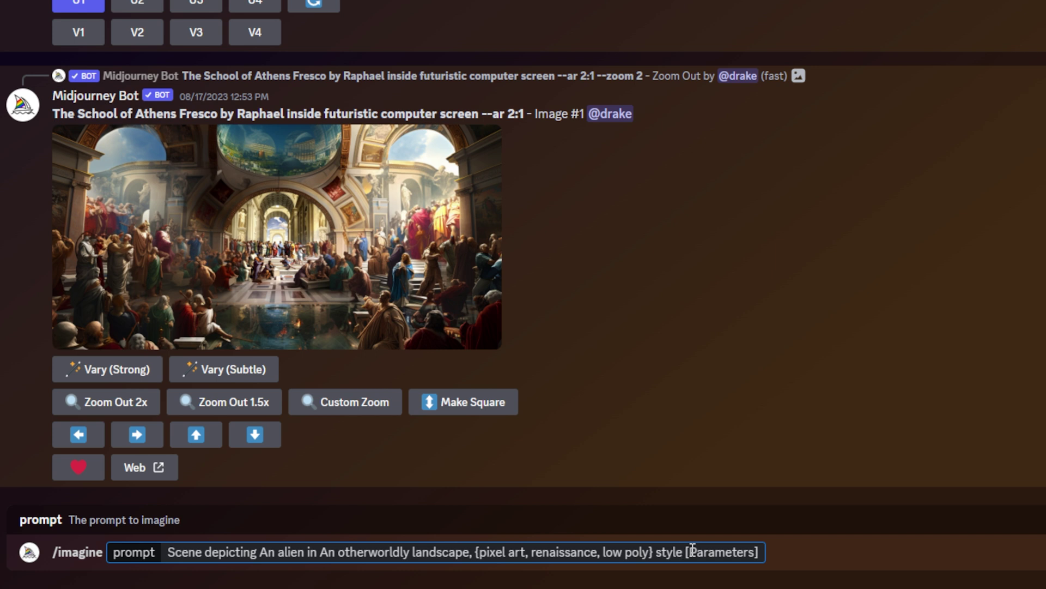
pyautogui.moveTo(685, 552); pyautogui.dragTo(768, 552)
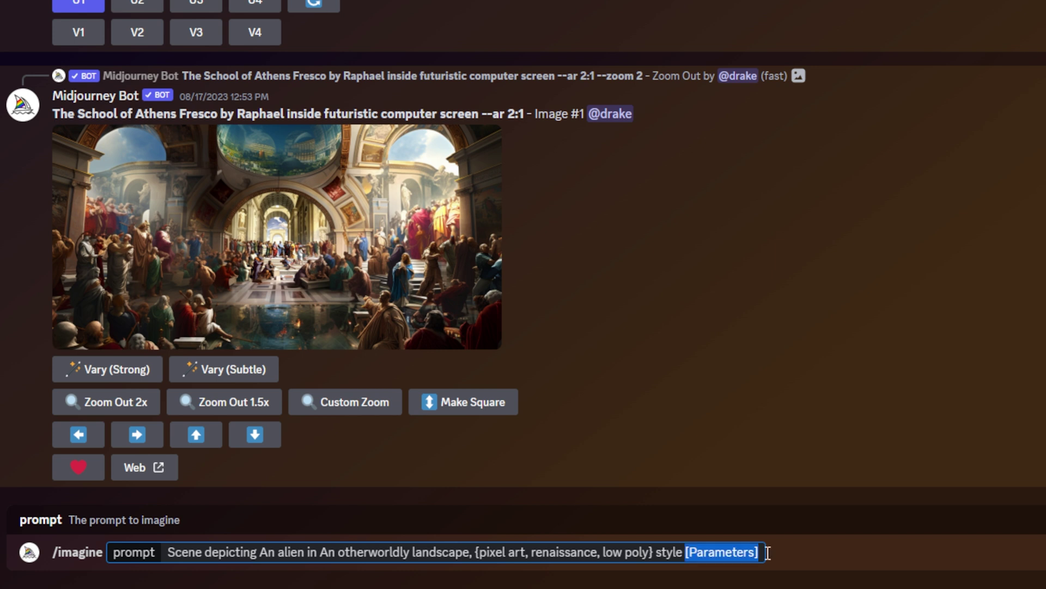
pyautogui.write('--ar 2:1')
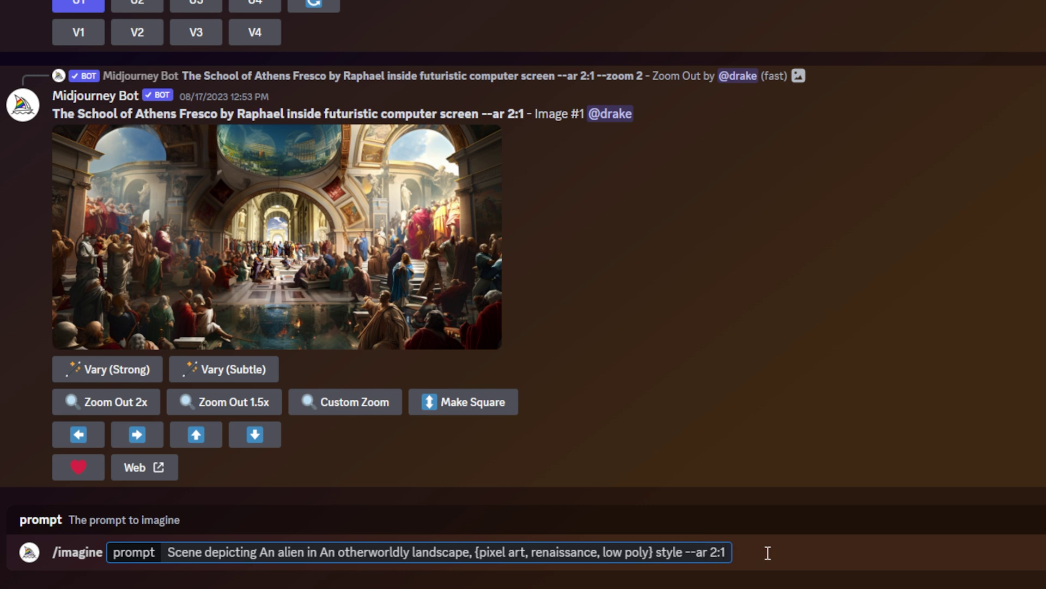
# Step: Submit the finished permutation prompt to the Midjourney Bot and review the template in its confirmation message
pyautogui.moveTo(474, 552); pyautogui.dragTo(658, 557)
pyautogui.click(680, 552)
pyautogui.press('Return')
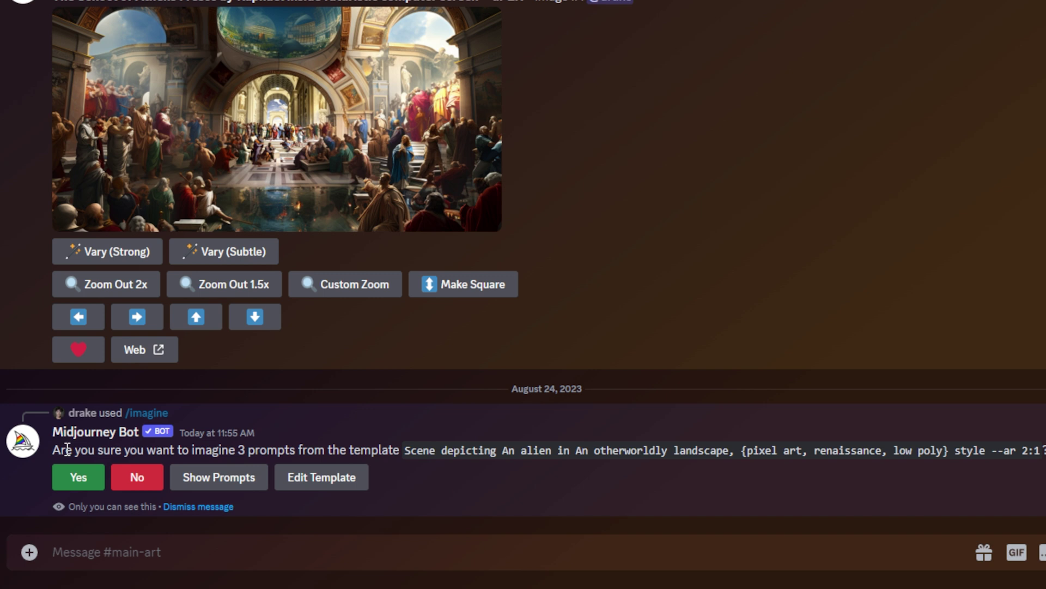
pyautogui.moveTo(55, 452); pyautogui.dragTo(1043, 463)
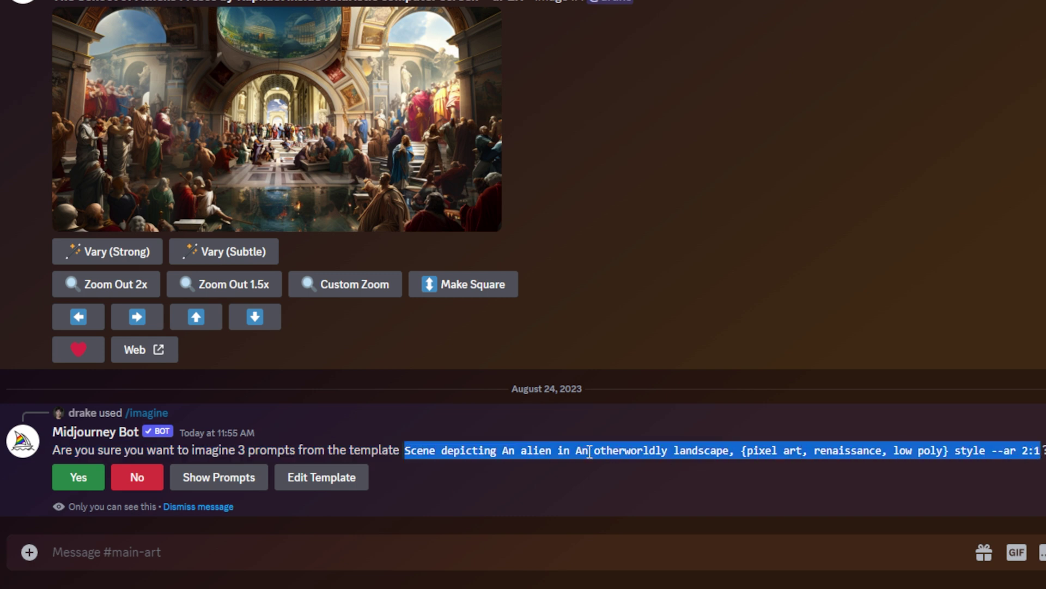
# Step: Review the individual prompts expanded from the alien scene template and confirm generating them
pyautogui.click(635, 426)
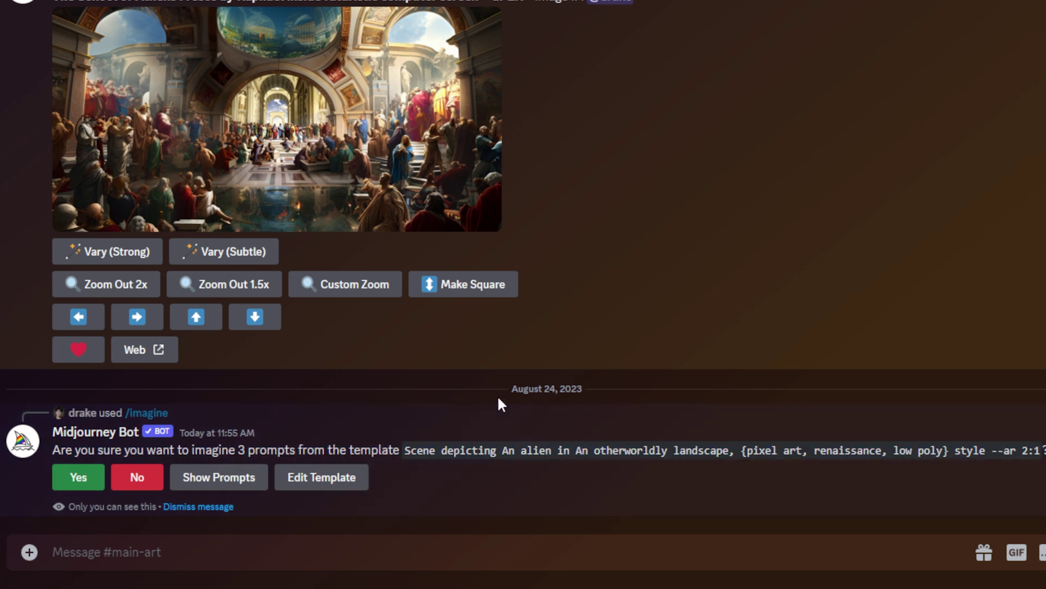
pyautogui.click(220, 490)
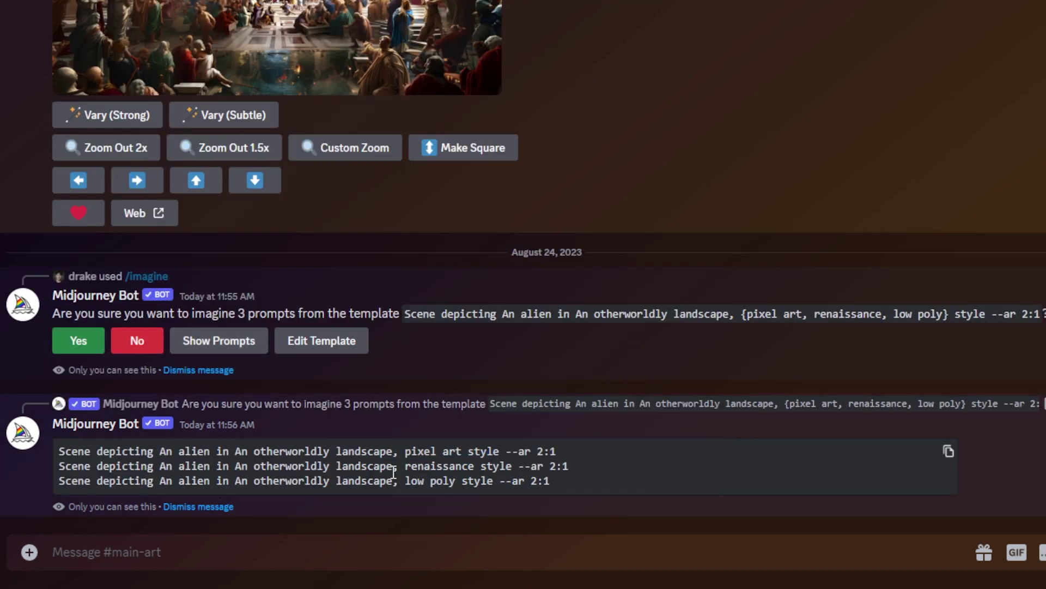
pyautogui.moveTo(562, 481); pyautogui.dragTo(75, 480)
pyautogui.moveTo(570, 466); pyautogui.dragTo(61, 466)
pyautogui.click(180, 455)
pyautogui.moveTo(407, 448); pyautogui.dragTo(490, 481)
pyautogui.click(499, 483)
pyautogui.click(217, 507)
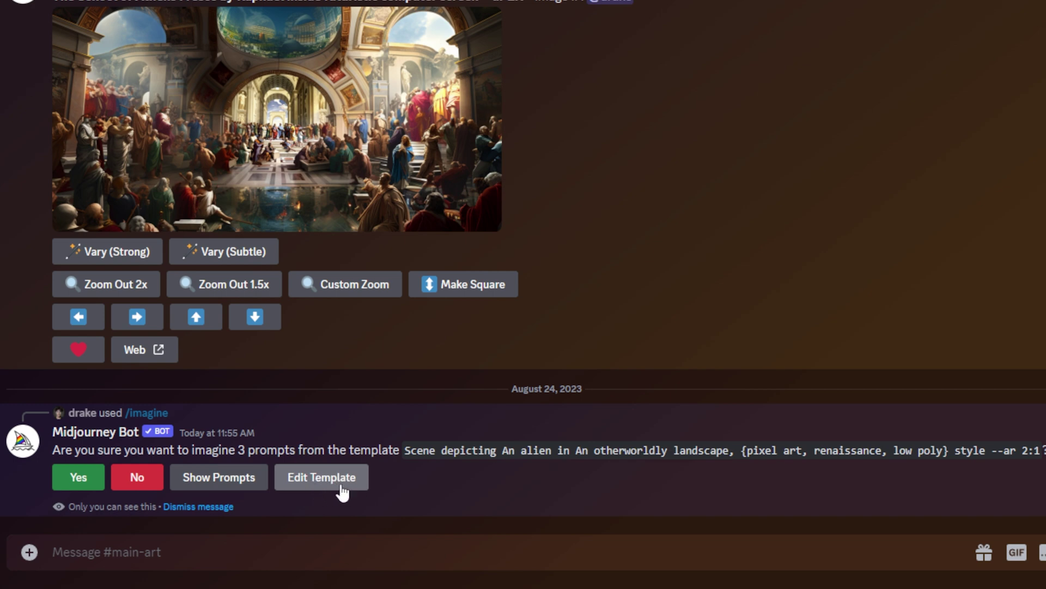
pyautogui.click(78, 485)
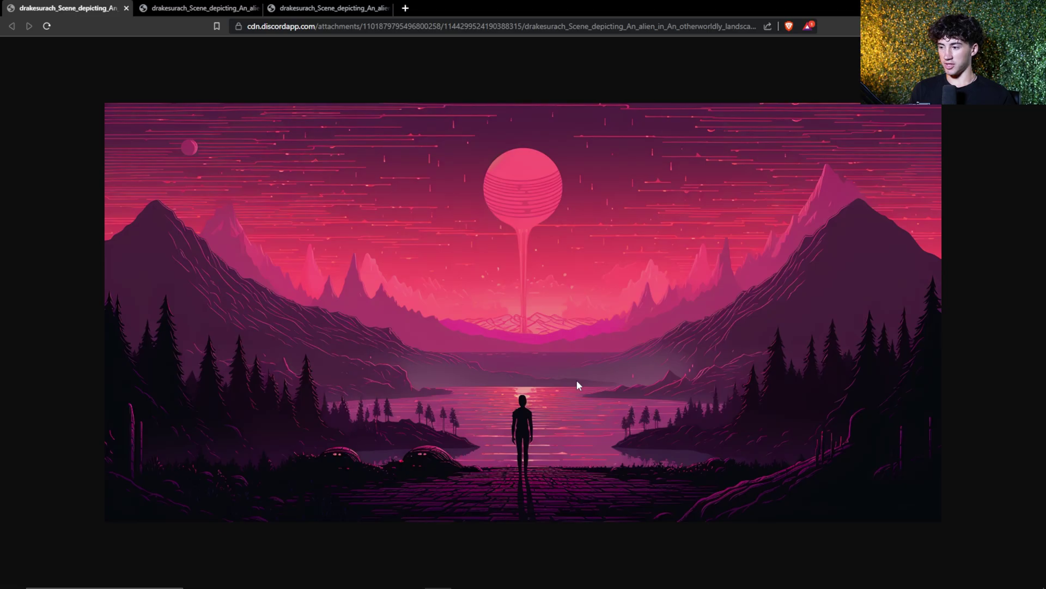
# Step: Compare the generated pixel art, renaissance and low poly alien images in the browser
pyautogui.click(226, 8)
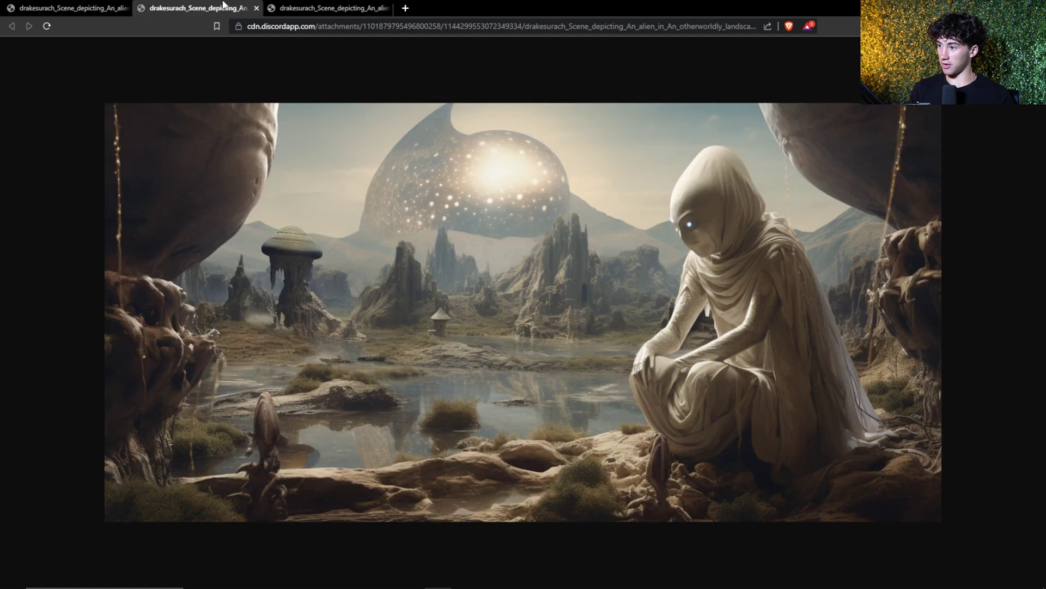
pyautogui.click(342, 7)
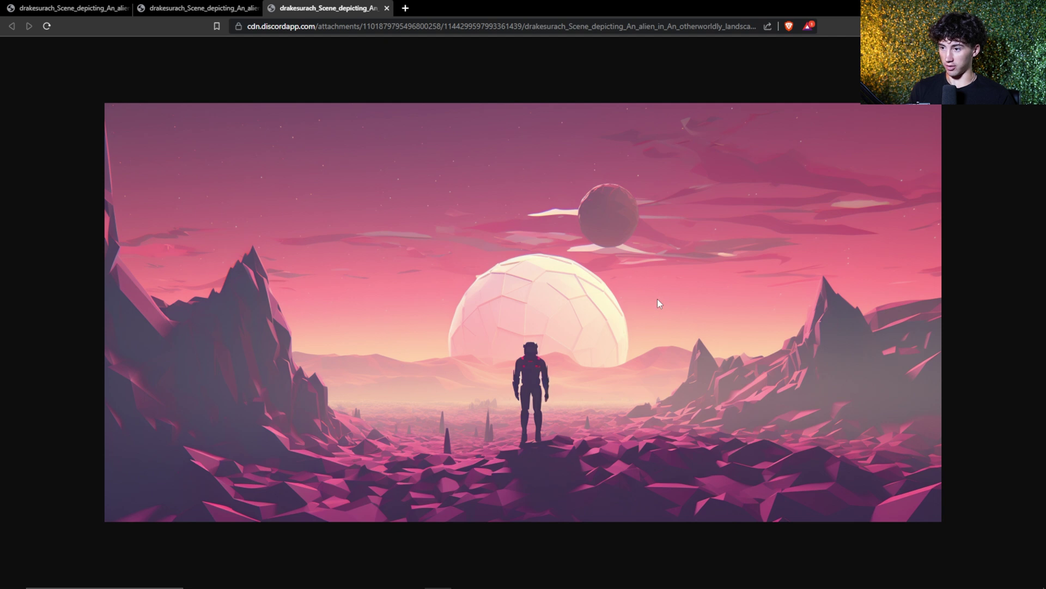
pyautogui.hotkey('ctrl', 'Tab')
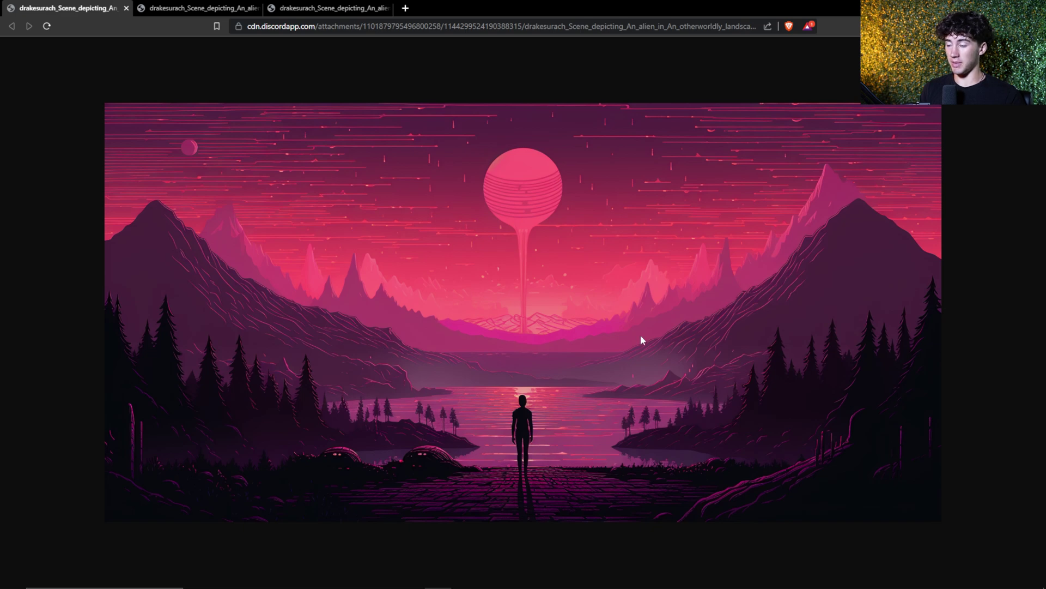
# Step: Copy the pixel art alien image's link and embed it in a new art gallery entry in Notion
pyautogui.rightClick(500, 284)
pyautogui.click(557, 306)
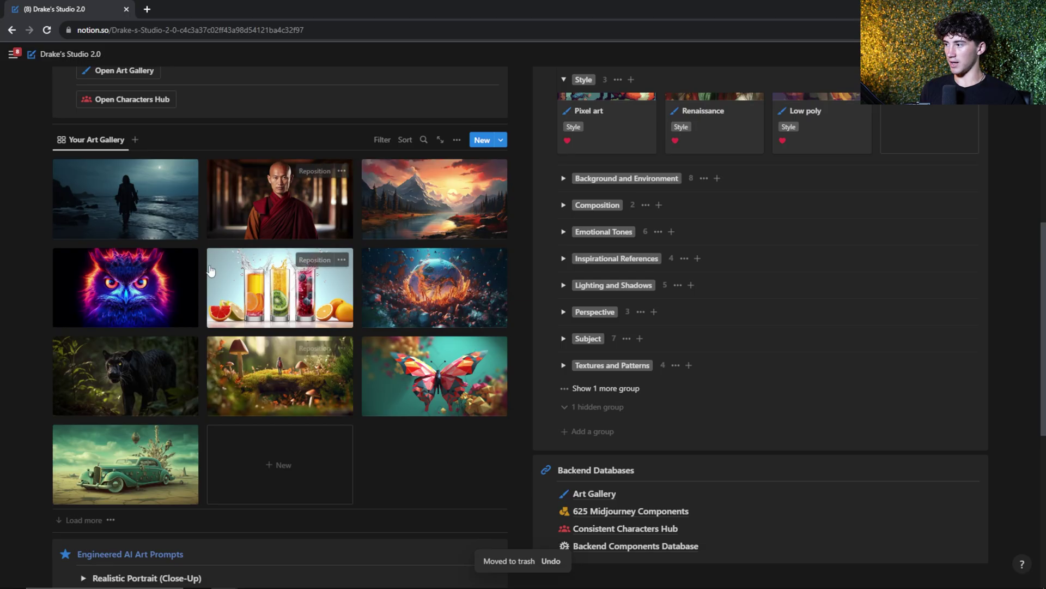
pyautogui.scroll(10, 183, 327)
pyautogui.click(182, 358)
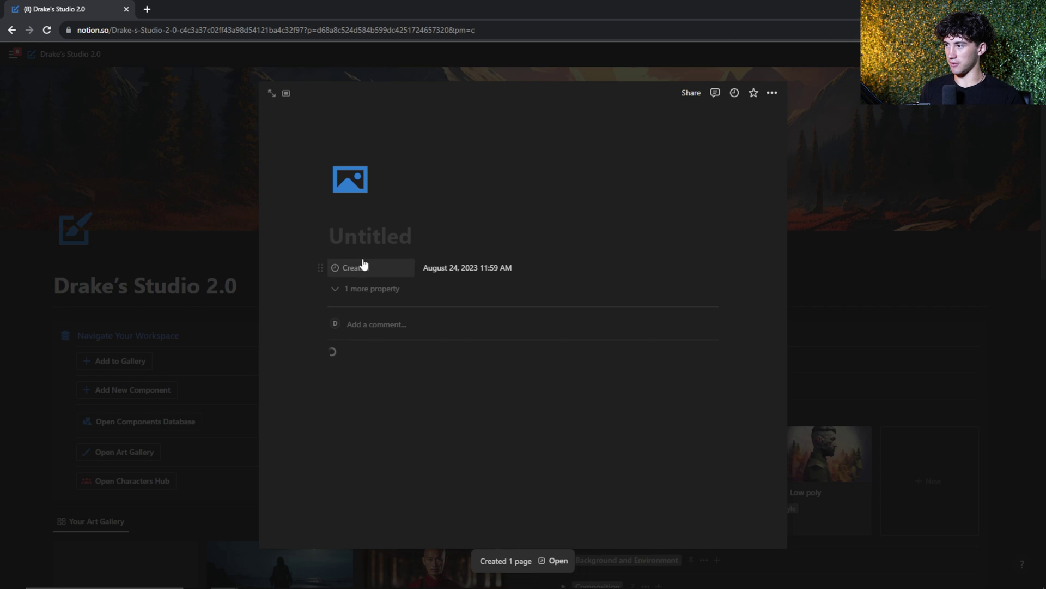
pyautogui.click(424, 383)
pyautogui.click(411, 375)
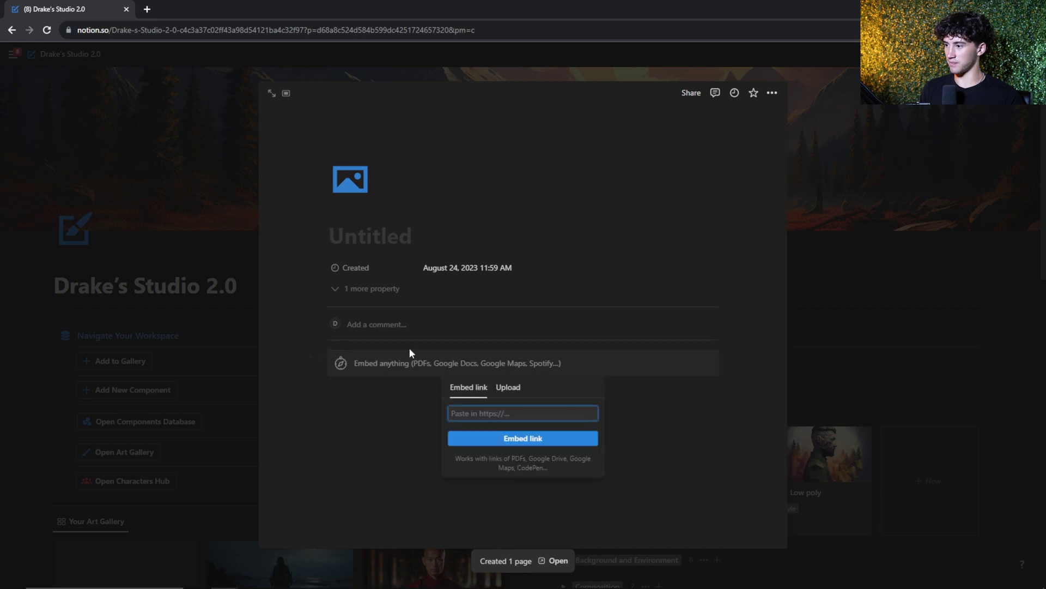
pyautogui.hotkey('ctrl', 'v')
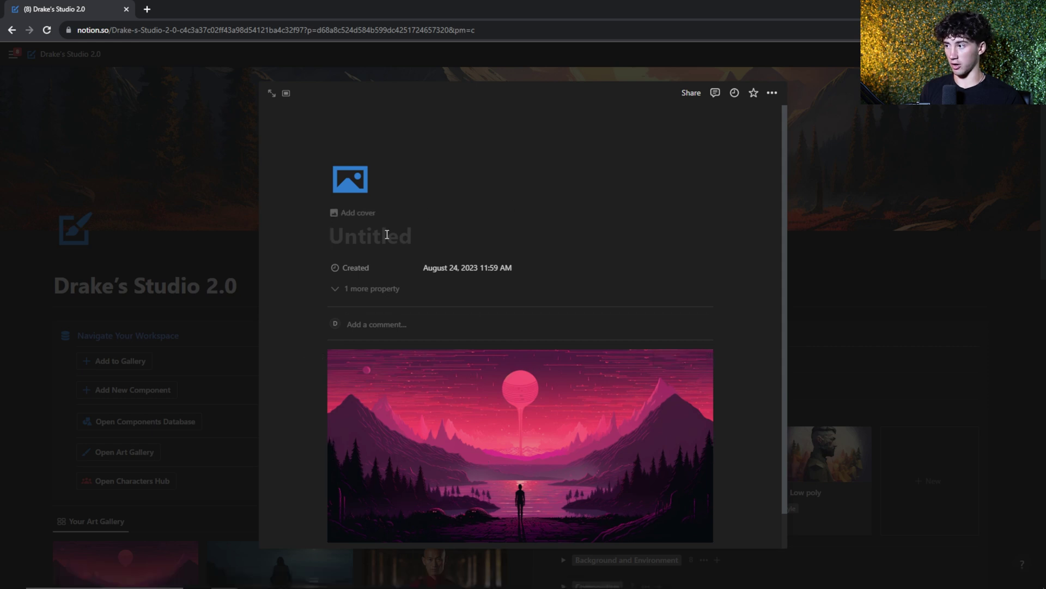
# Step: Title the gallery entry "Scene depicting An alien in An otherworldly landscape, pixel art style --ar 2:1" and return to the art gallery
pyautogui.write('Scene depicting An alien in An otherworldly landscape, pixel art style --ar 2:1')
pyautogui.scroll(-2, 545, 338)
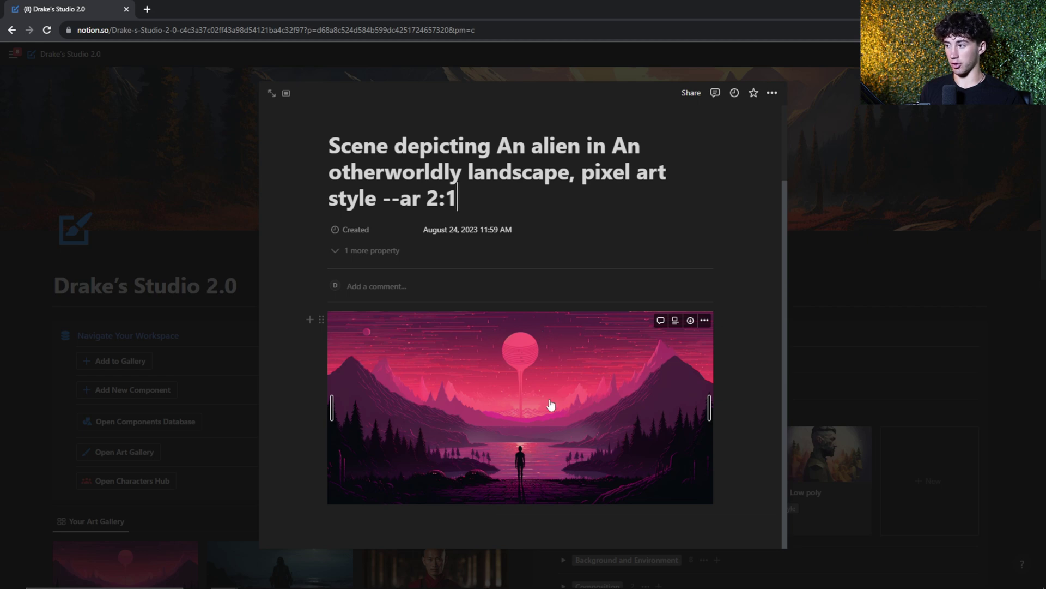
pyautogui.click(128, 211)
pyautogui.scroll(-1, 245, 338)
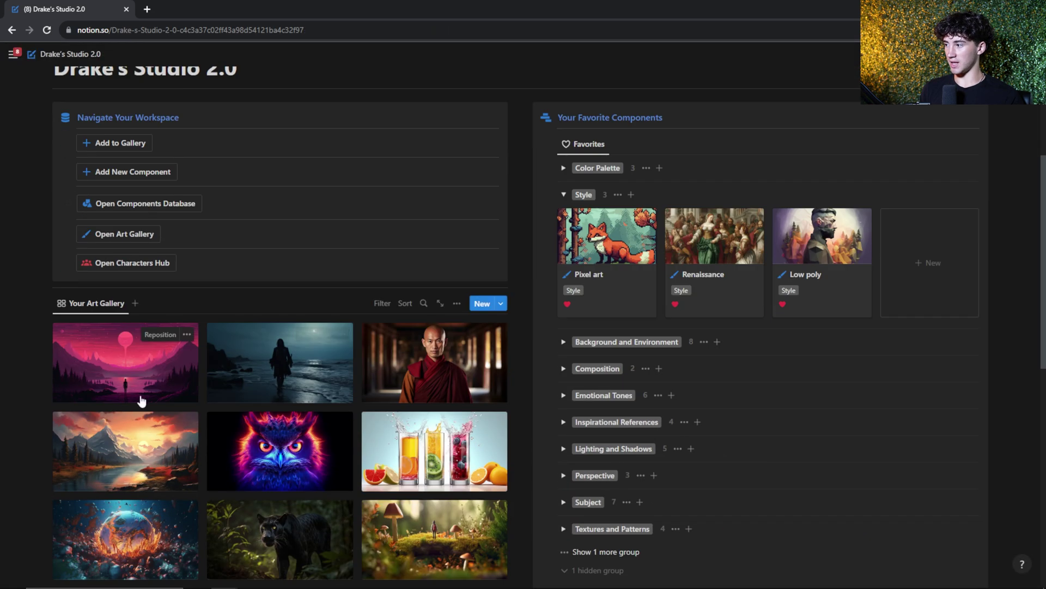
pyautogui.scroll(-2, 245, 379)
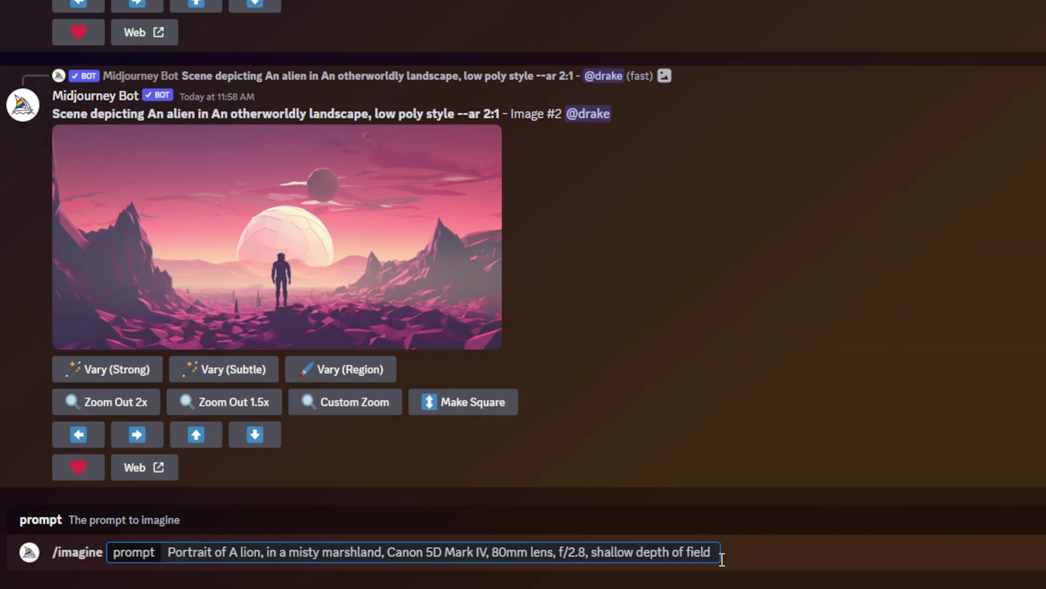
# Step: Append the aspect ratio permutation --ar {2:1, 4:3, 9:16, 16:9} to the lion portrait prompt in Discord
pyautogui.write('--')
pyautogui.write('ar')
pyautogui.write('1')
pyautogui.write('2:')
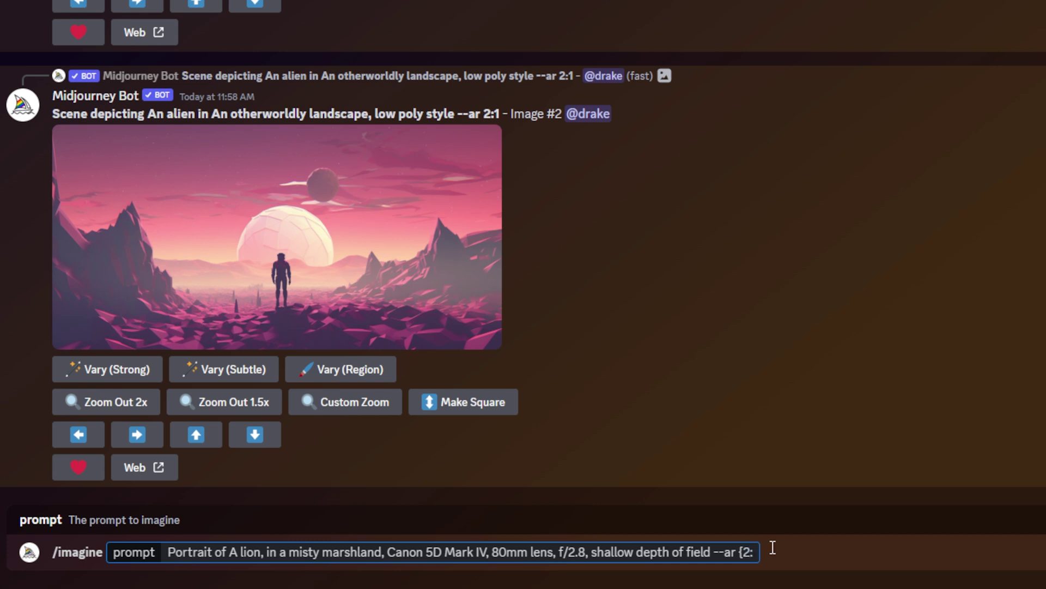
pyautogui.write('1, 4:3, 9:16, 16:9')
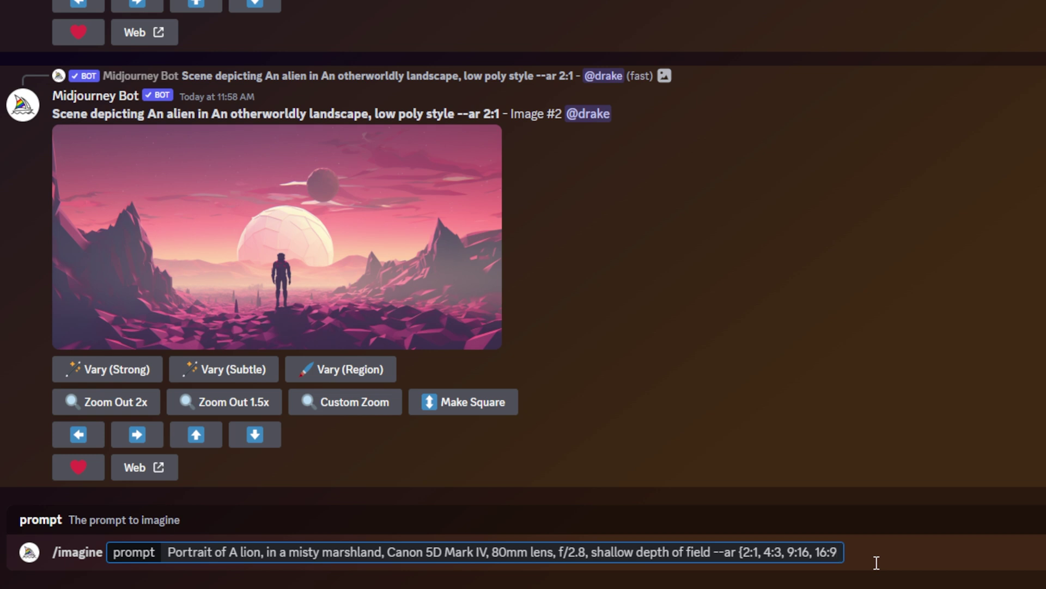
pyautogui.write('}')
# Step: Check the --ar parameter and its bracketed ratio list, and submit the lion prompt to the Midjourney Bot
pyautogui.moveTo(711, 553); pyautogui.dragTo(744, 553)
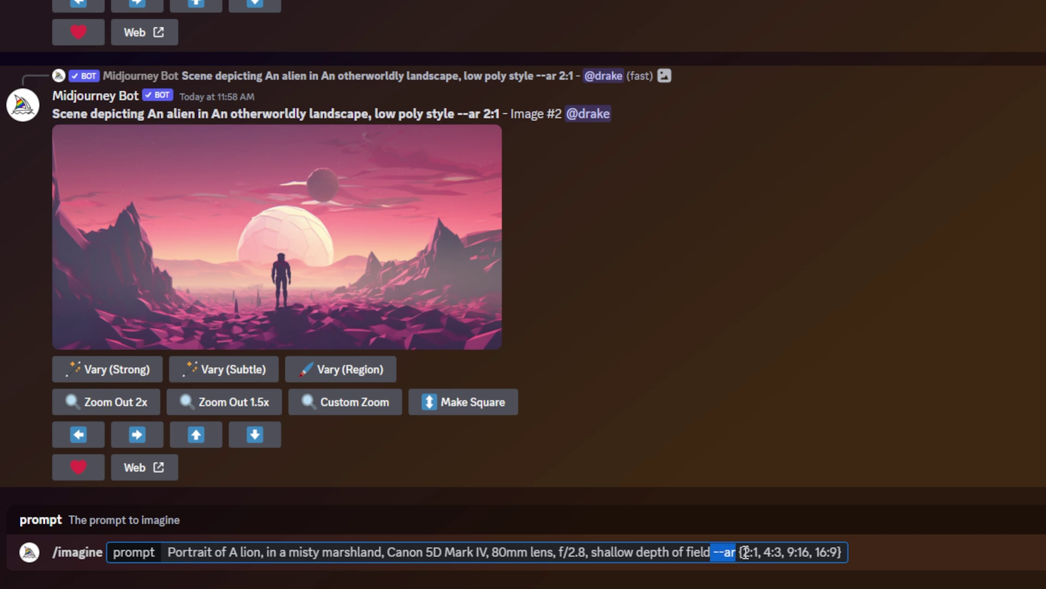
pyautogui.click(746, 553)
pyautogui.click(763, 553)
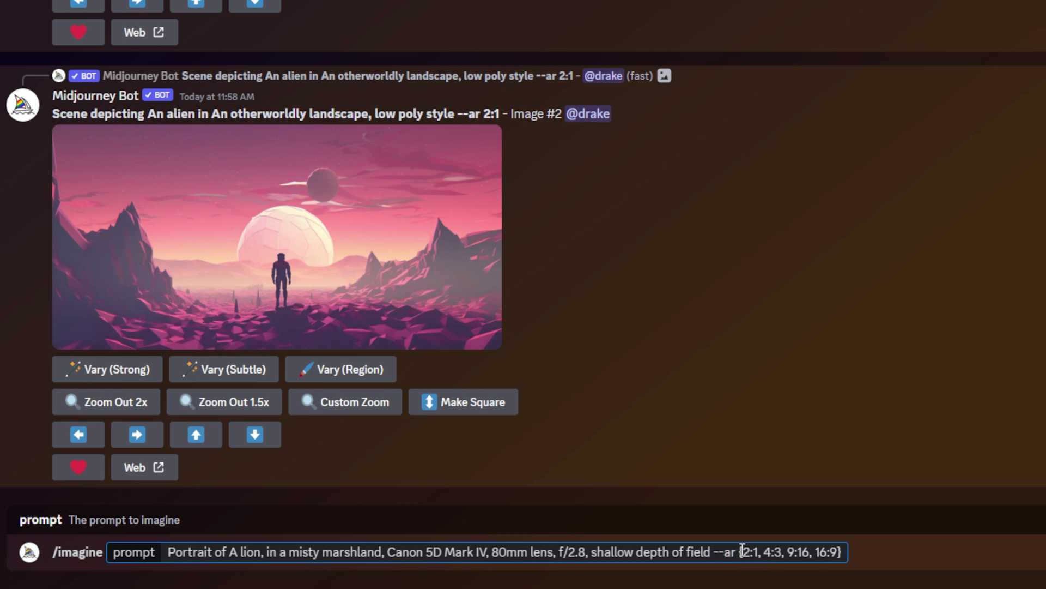
pyautogui.moveTo(740, 553); pyautogui.dragTo(843, 553)
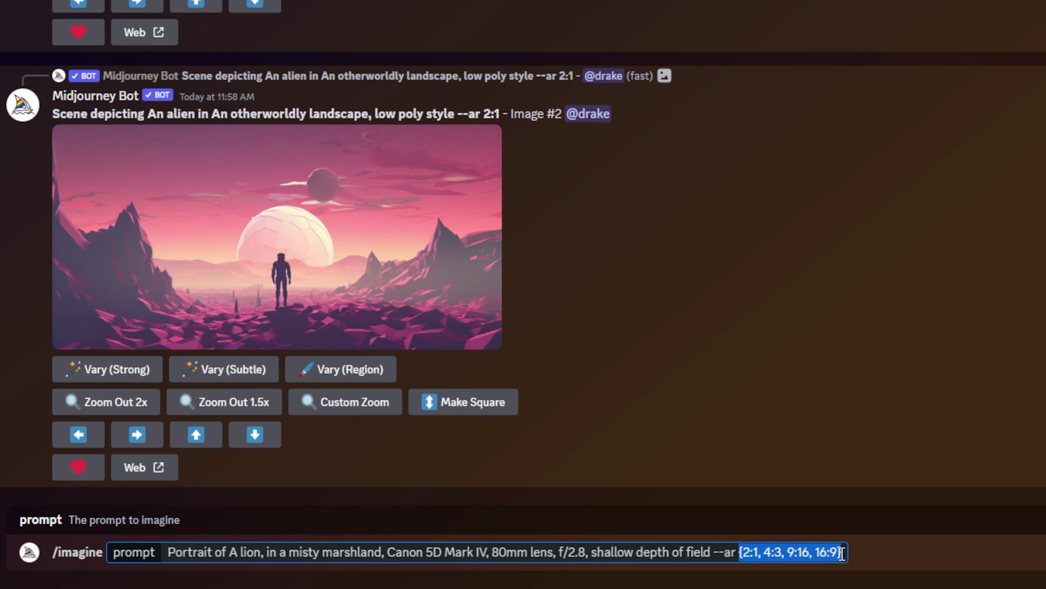
pyautogui.click(844, 553)
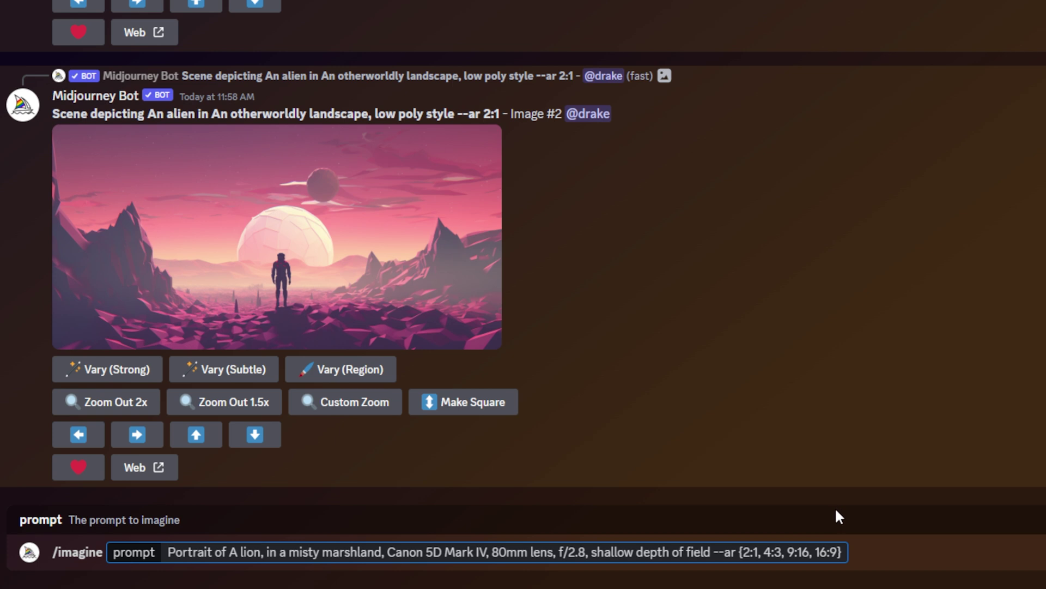
pyautogui.press('Return')
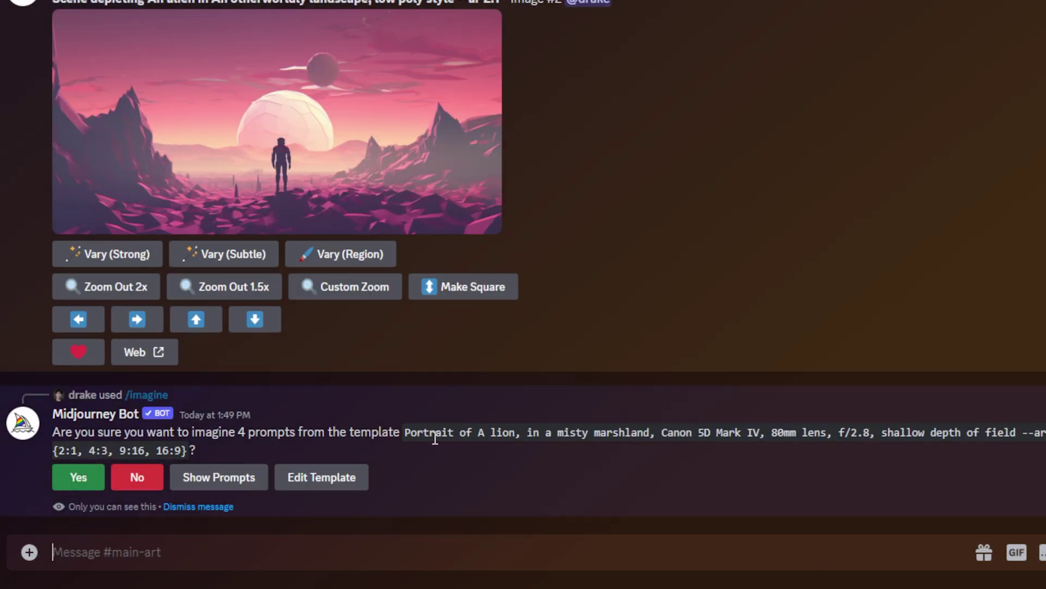
# Step: Review the lion prompts expanded for each aspect ratio, confirm generating them and dismiss the prompt list
pyautogui.click(227, 484)
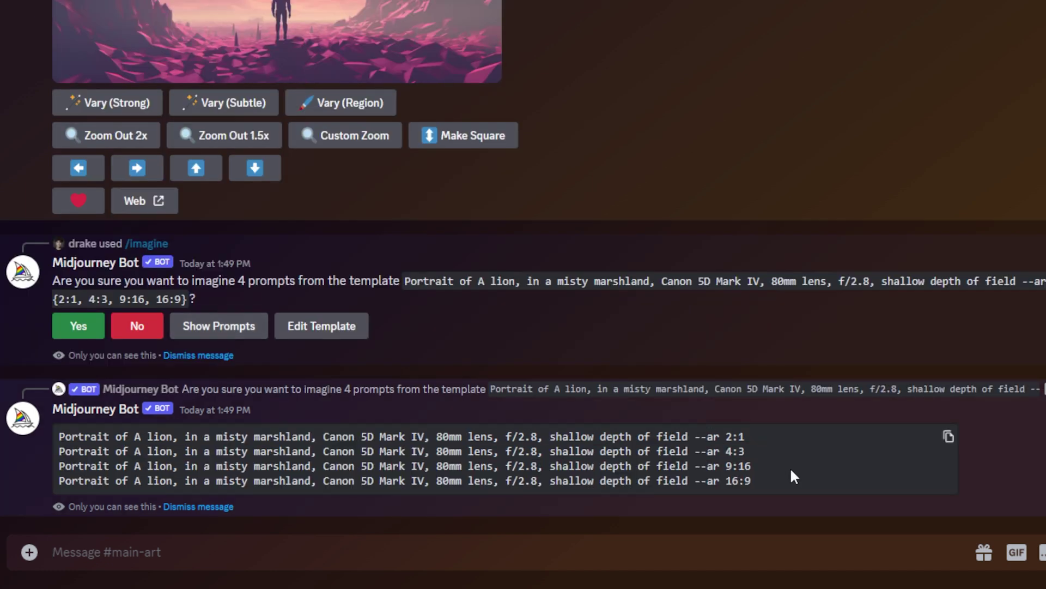
pyautogui.moveTo(696, 435); pyautogui.dragTo(752, 450)
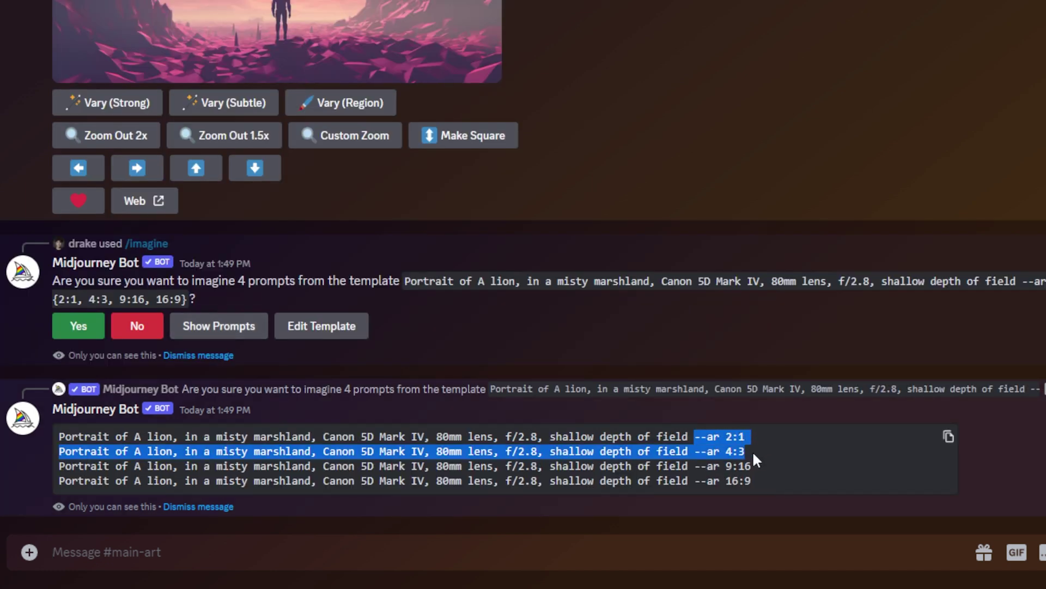
pyautogui.click(753, 450)
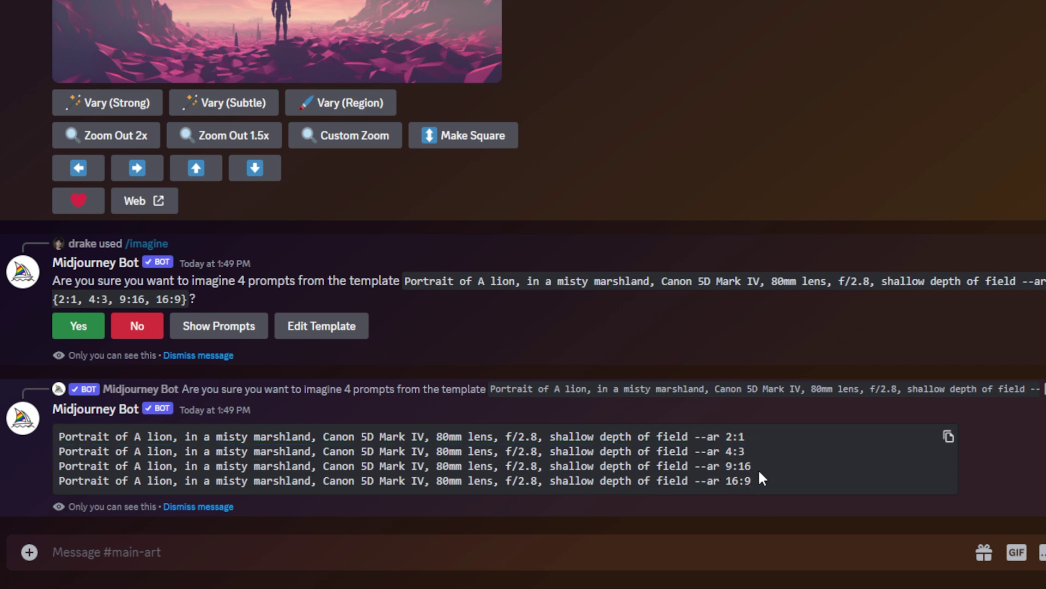
pyautogui.click(86, 332)
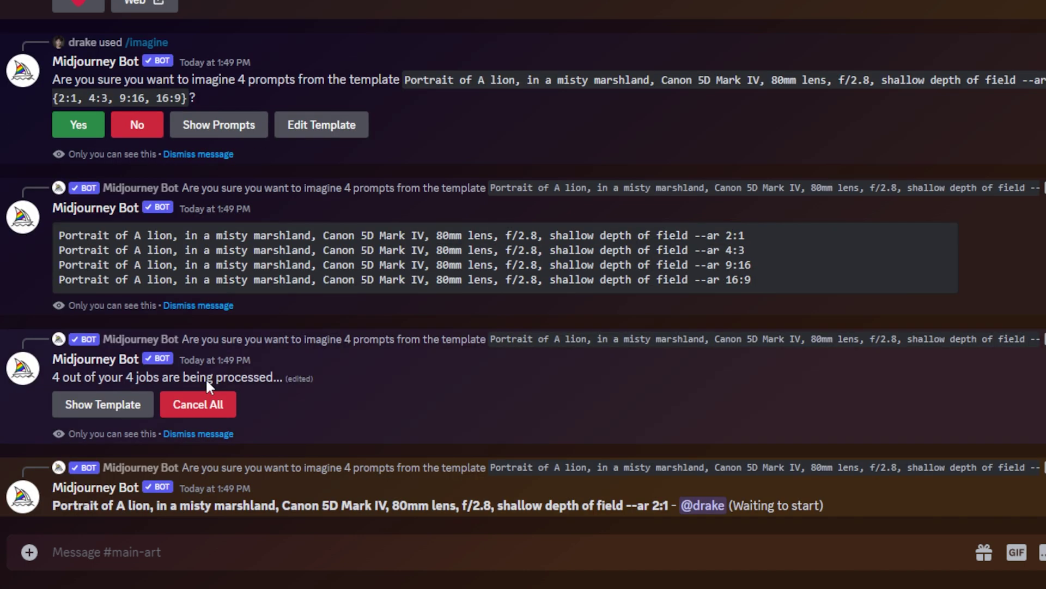
pyautogui.click(205, 232)
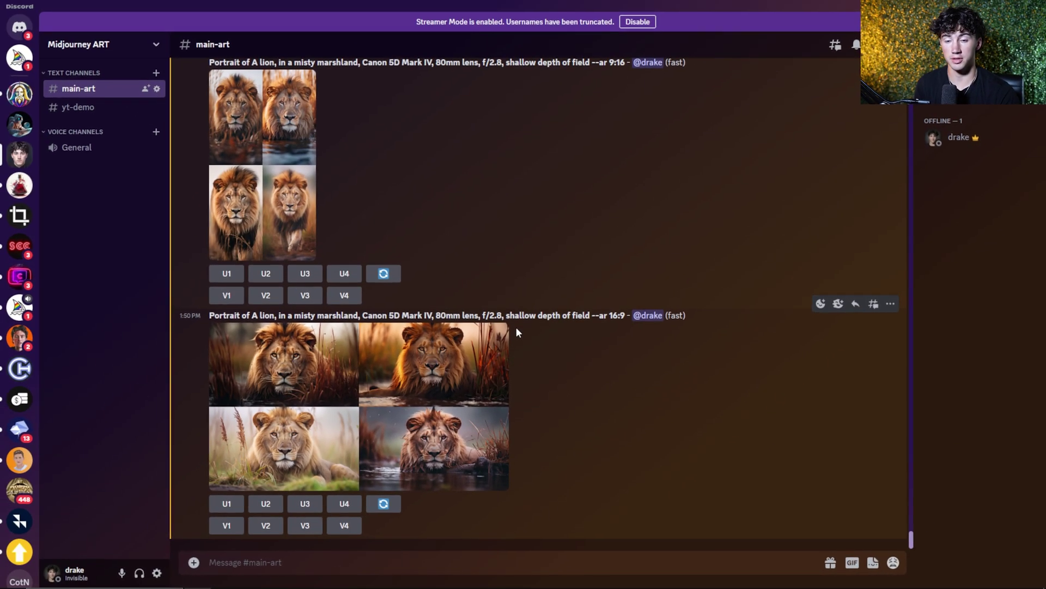
# Step: Examine the lion image grids generated for the different aspect ratios, enlarging the 2:1, 9:16 and 16:9 results
pyautogui.scroll(8, 396, 388)
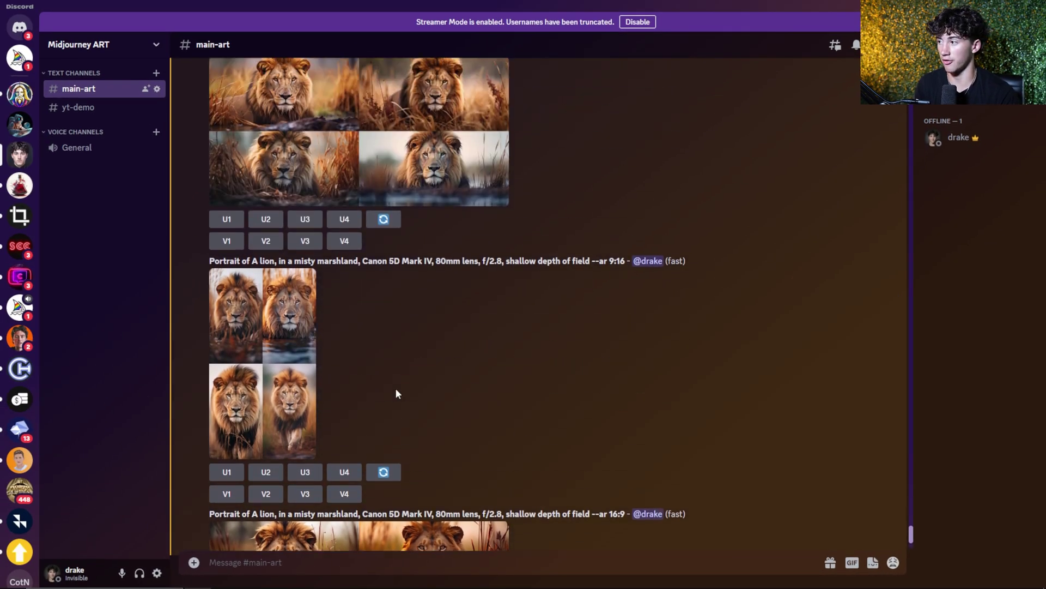
pyautogui.scroll(3, 393, 385)
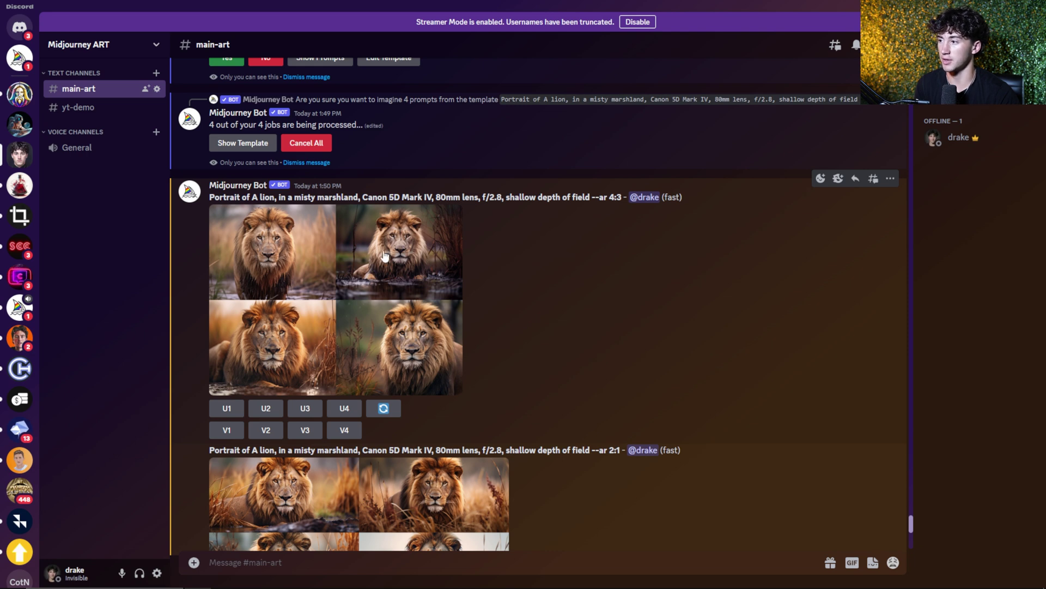
pyautogui.scroll(-1, 383, 254)
pyautogui.scroll(-3, 348, 240)
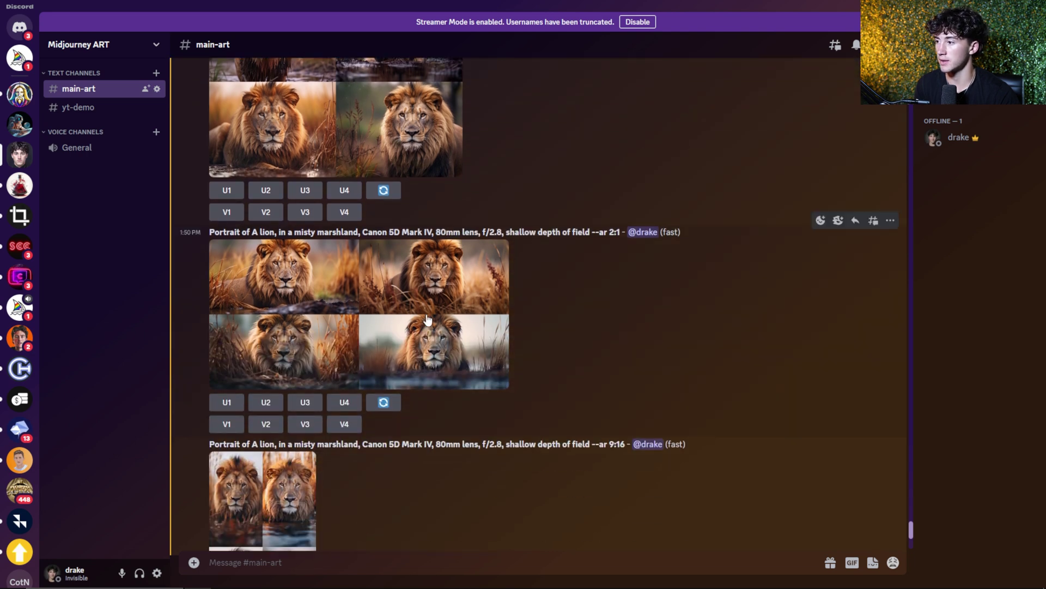
pyautogui.click(385, 291)
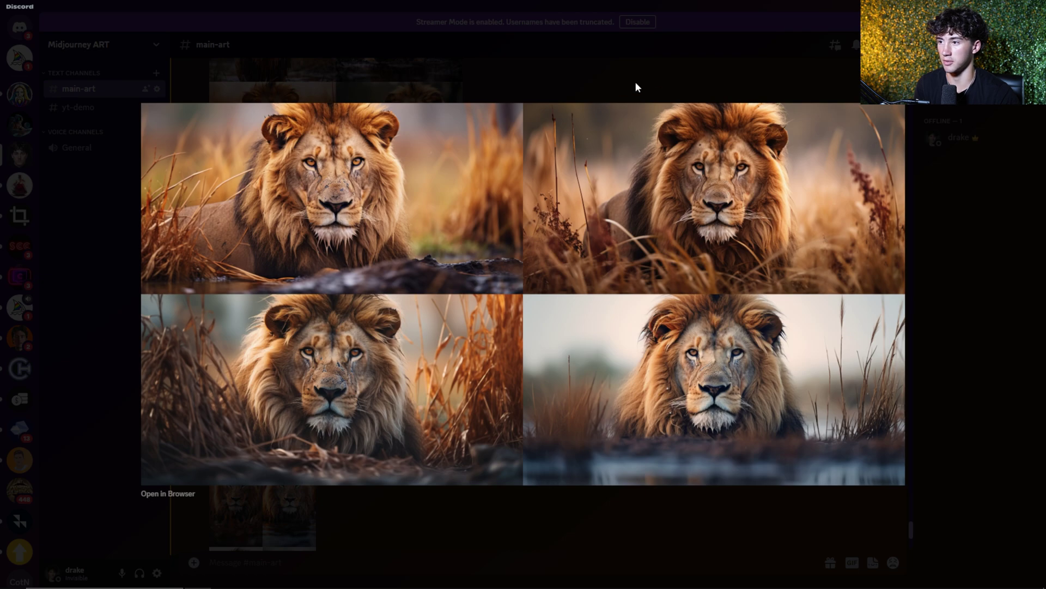
pyautogui.click(664, 71)
pyautogui.scroll(-3, 514, 244)
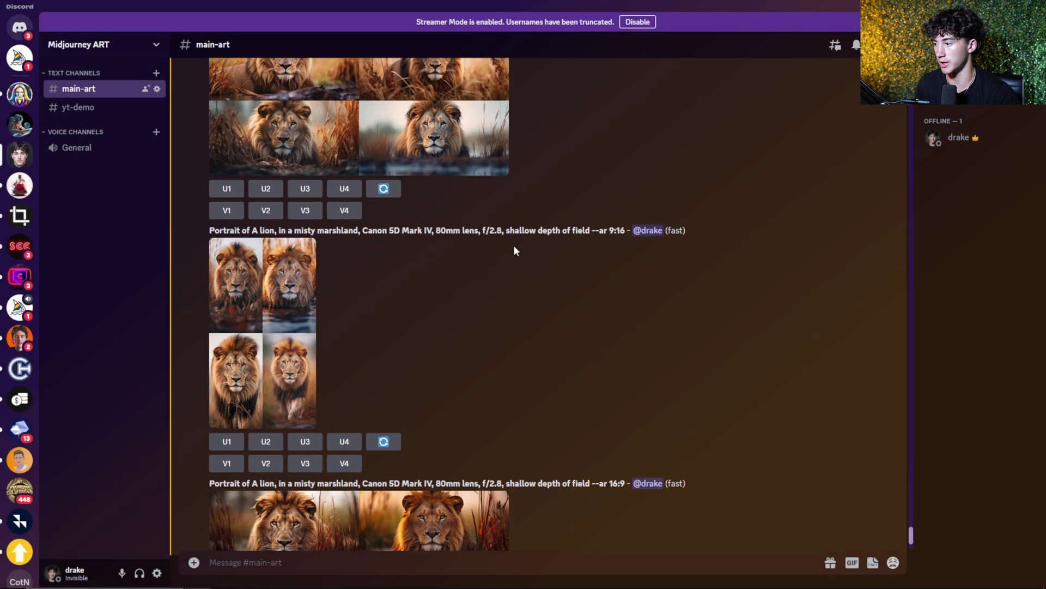
pyautogui.click(255, 314)
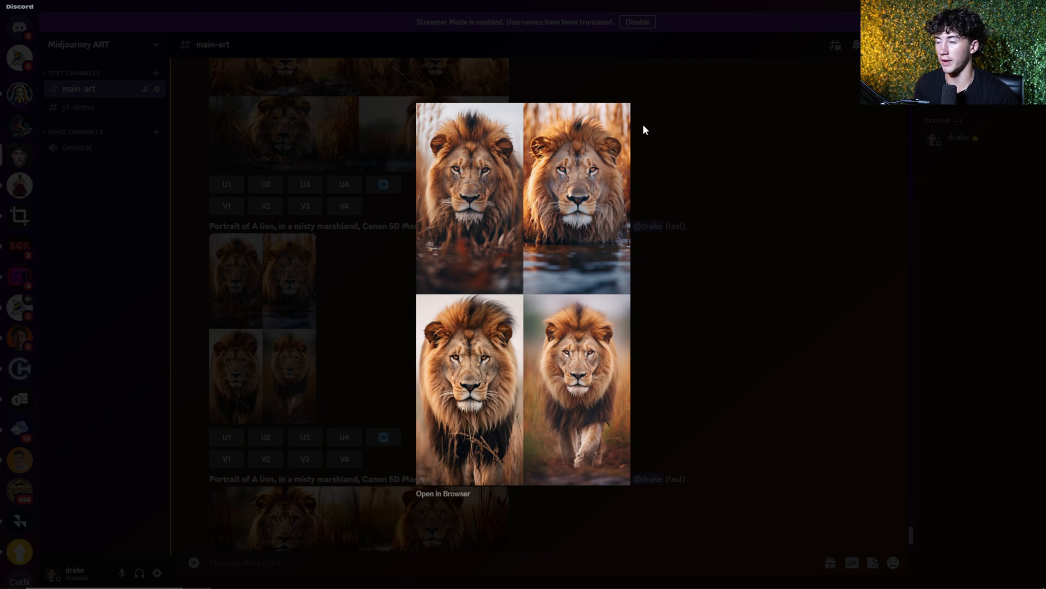
pyautogui.click(749, 153)
pyautogui.scroll(-3, 505, 333)
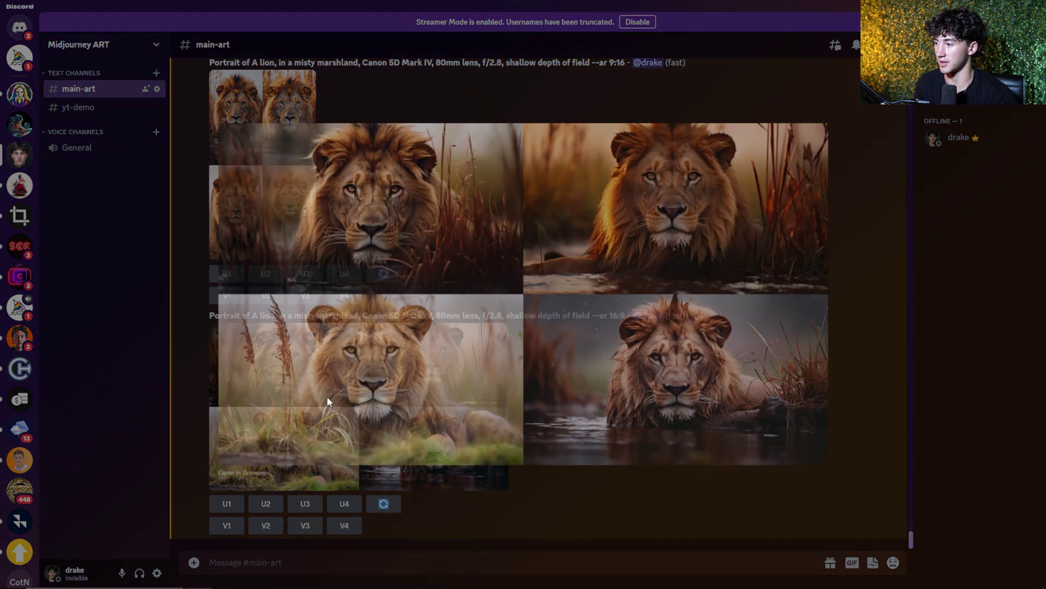
pyautogui.click(327, 397)
pyautogui.press('Escape')
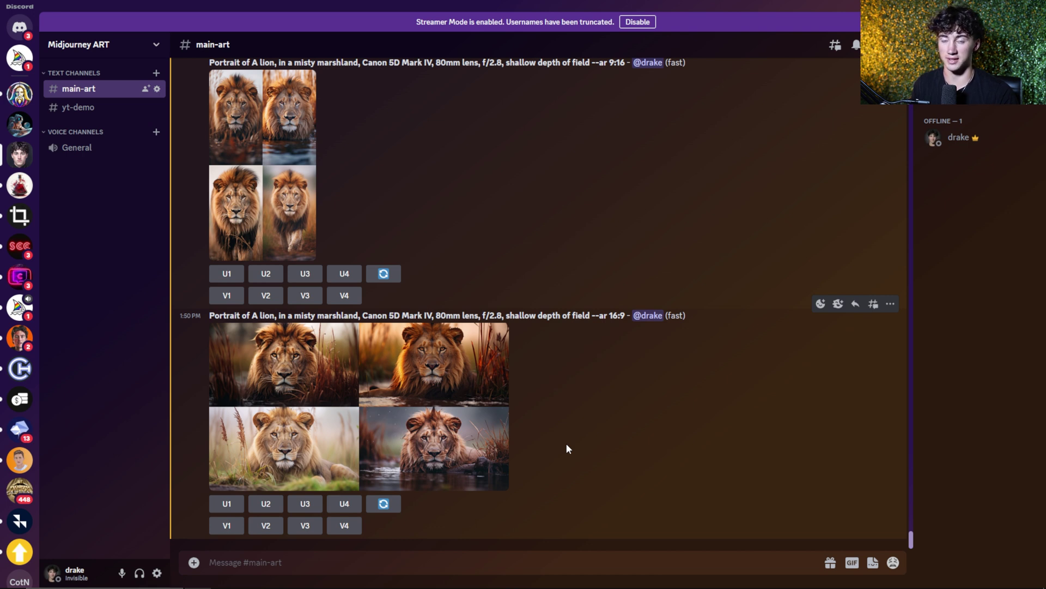
# Step: Copy the full prompt text of the 16:9 lion portrait result
pyautogui.moveTo(623, 315); pyautogui.dragTo(210, 317)
pyautogui.hotkey('ctrl', 'c')
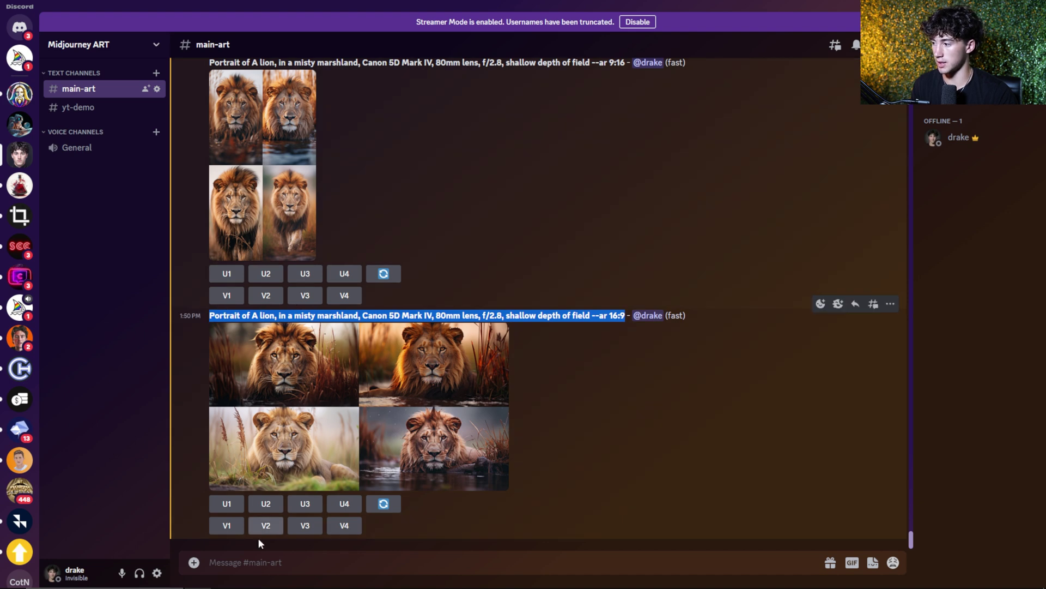
# Step: Start a new /imagine prompt containing the copied 16:9 lion portrait text
pyautogui.click(254, 562)
pyautogui.write('/')
pyautogui.press('Return')
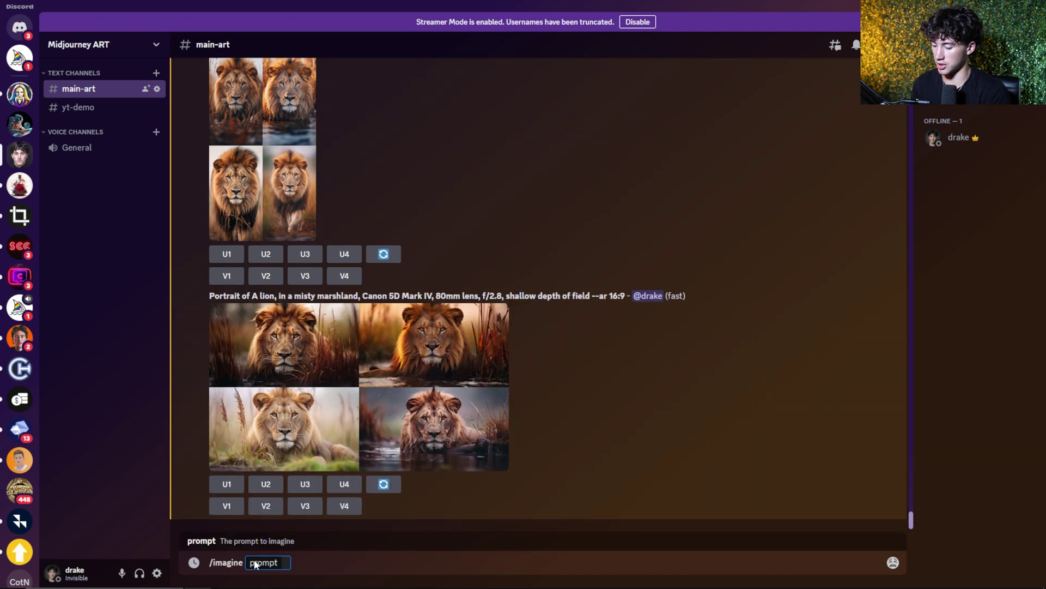
pyautogui.hotkey('ctrl', 'v')
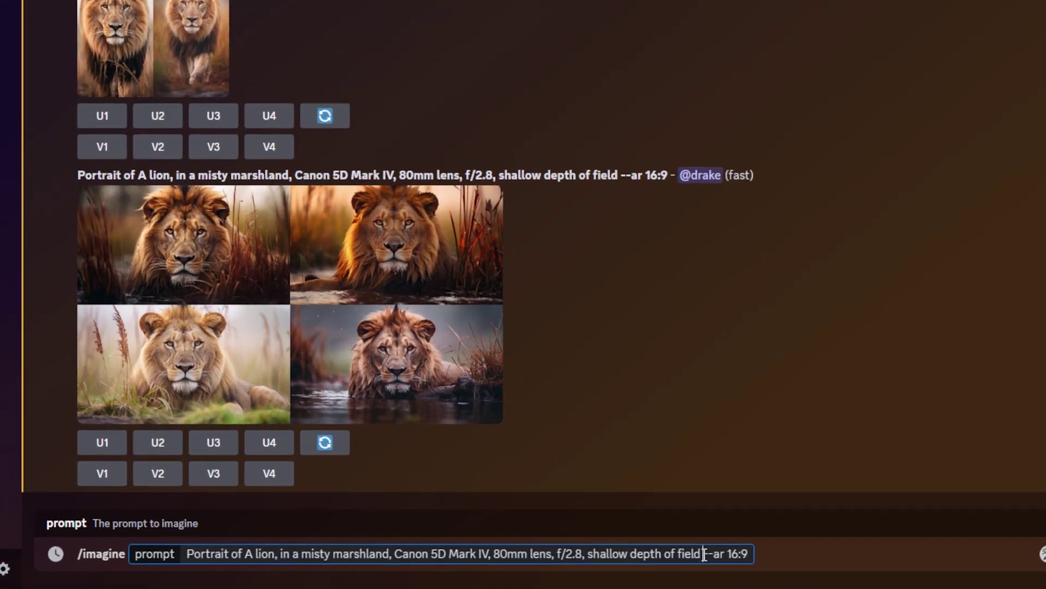
pyautogui.moveTo(649, 562); pyautogui.dragTo(683, 562)
pyautogui.click(709, 562)
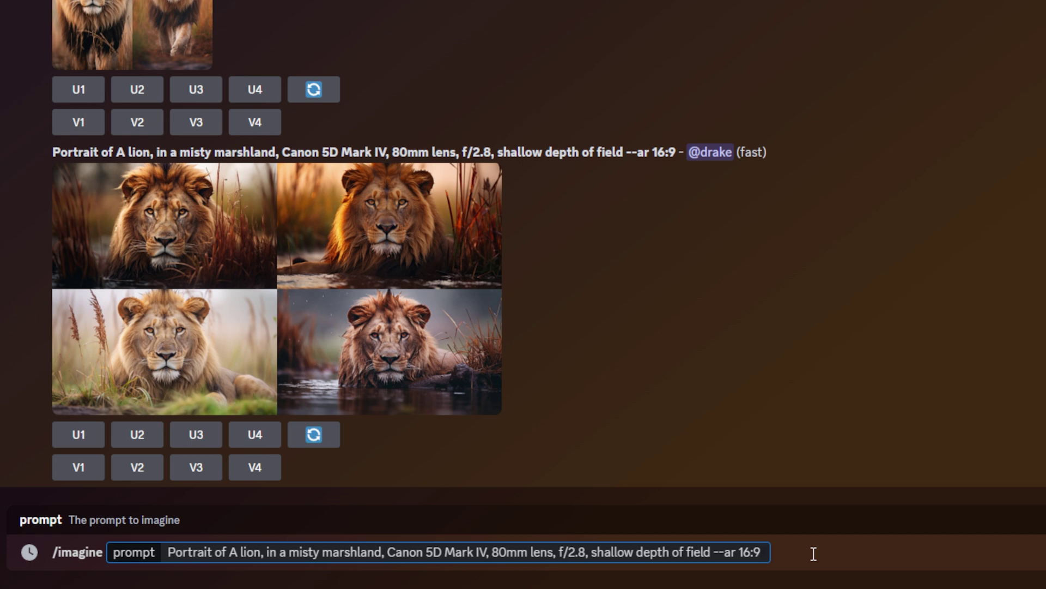
# Step: Append a bracketed parameter permutation to the lion prompt, opening it with --{weird 2000 as the first option
pyautogui.write('--')
pyautogui.write('c')
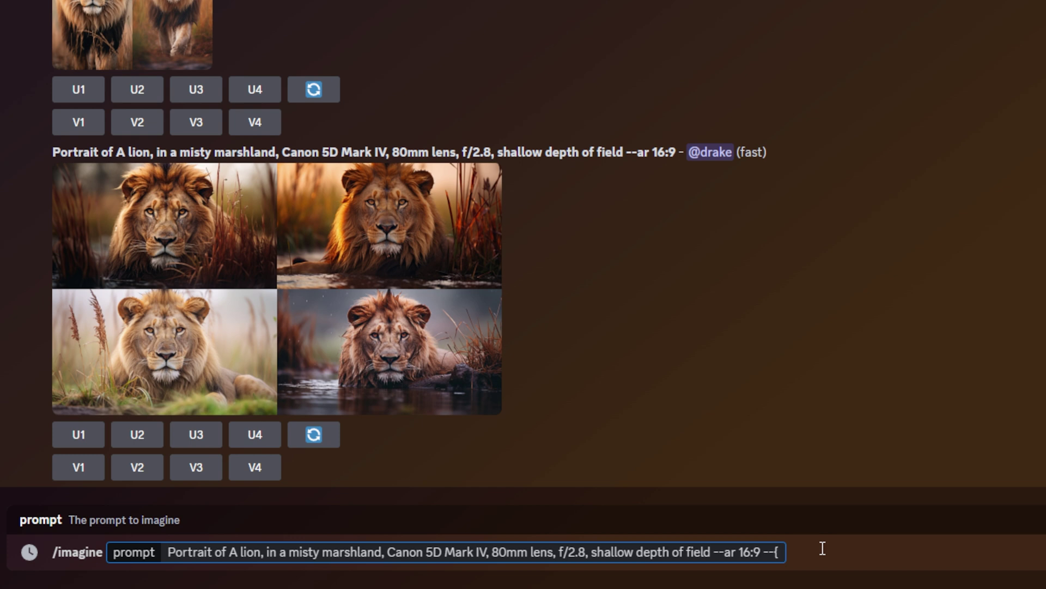
pyautogui.write('weird ')
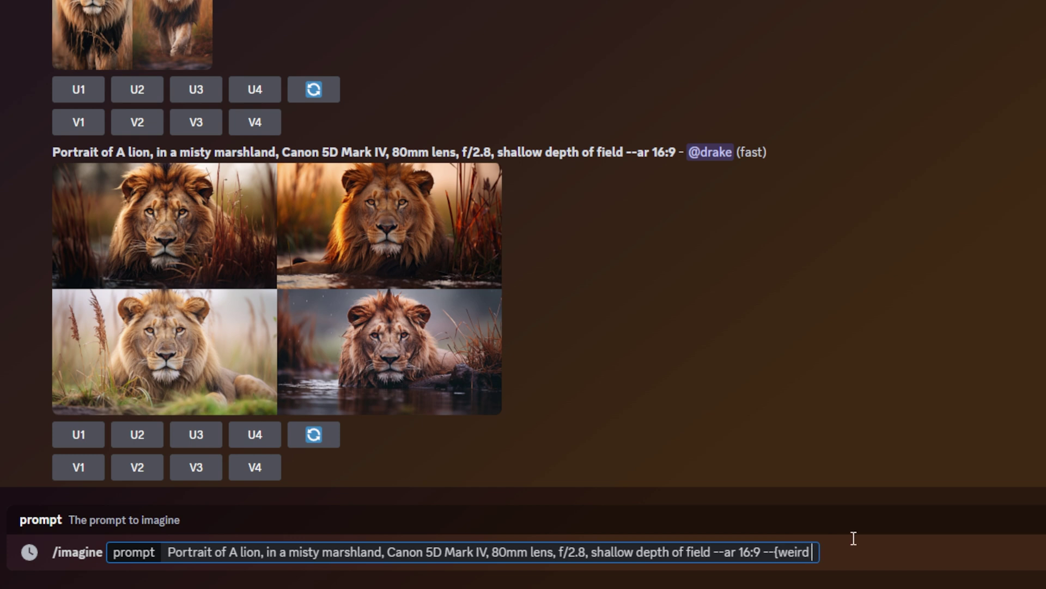
pyautogui.write('2000,')
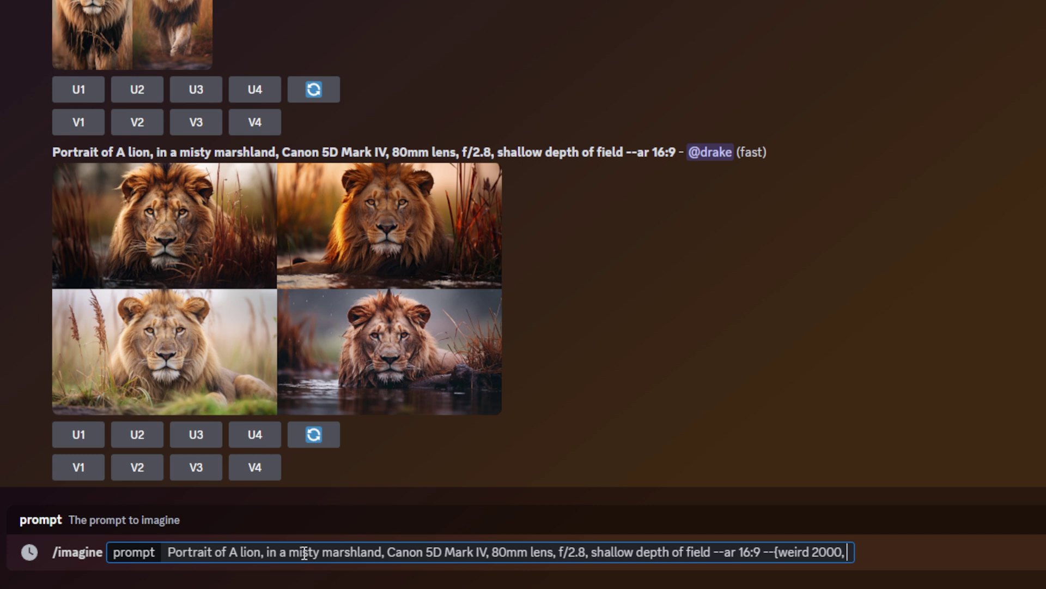
pyautogui.moveTo(174, 553); pyautogui.dragTo(847, 552)
pyautogui.click(847, 553)
# Step: Add stylize 800 as the second option in the bracketed parameter list, without leading dashes
pyautogui.write('--')
pyautogui.press('BackSpace')
pyautogui.press('BackSpace')
pyautogui.press('BackSpace')
pyautogui.write('stylize ')
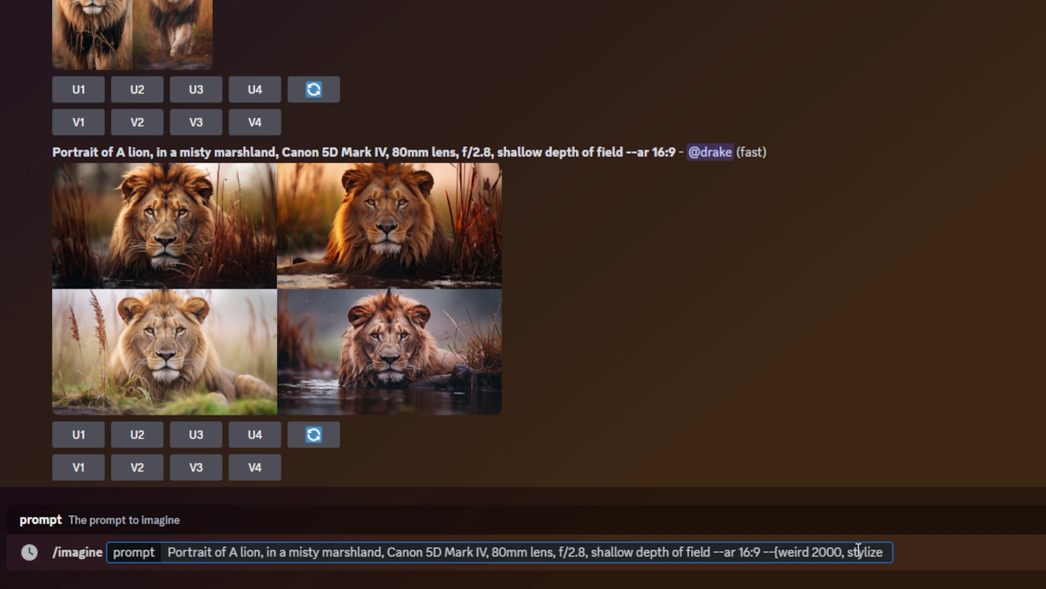
pyautogui.write('800')
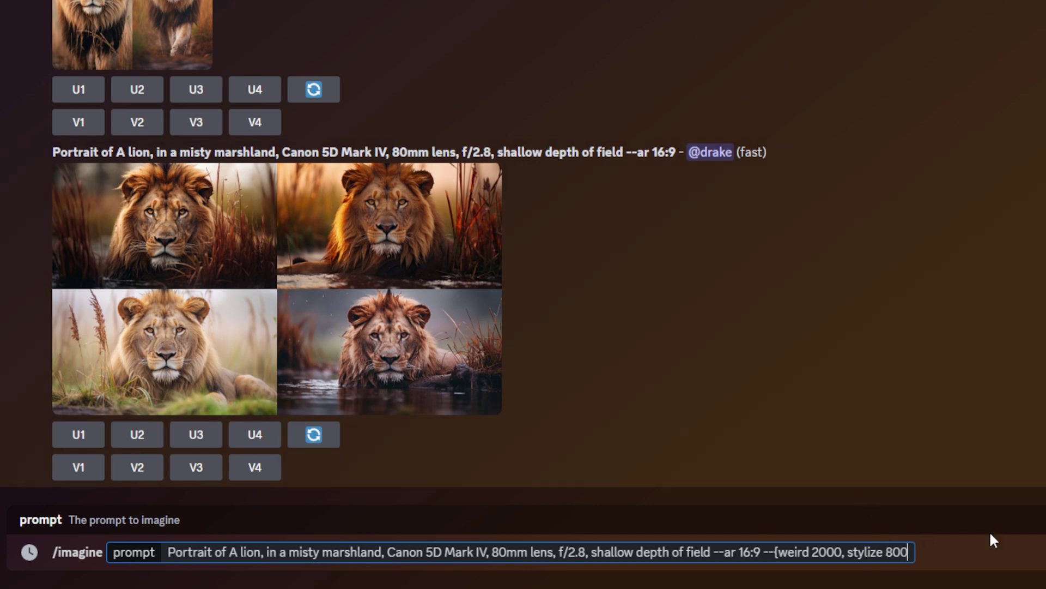
# Step: Add weird 2000 --stylize 800 as the third bracketed option, close the bracket and submit the lion prompt
pyautogui.write(',')
pyautogui.write('weird 2000')
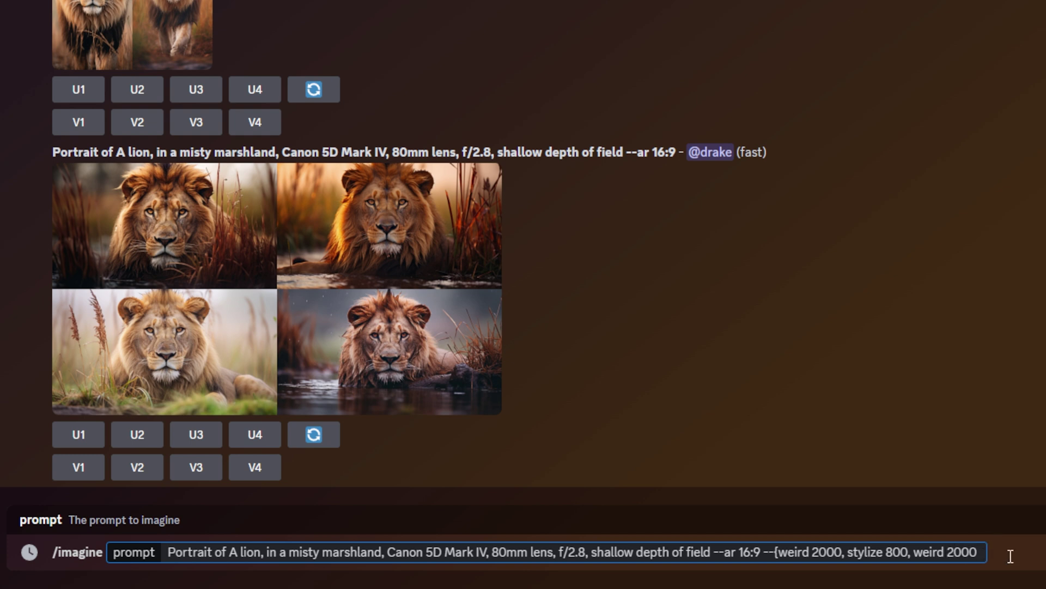
pyautogui.write(' --')
pyautogui.moveTo(763, 552); pyautogui.dragTo(776, 551)
pyautogui.moveTo(907, 551); pyautogui.dragTo(929, 552)
pyautogui.click(952, 557)
pyautogui.write('stylize')
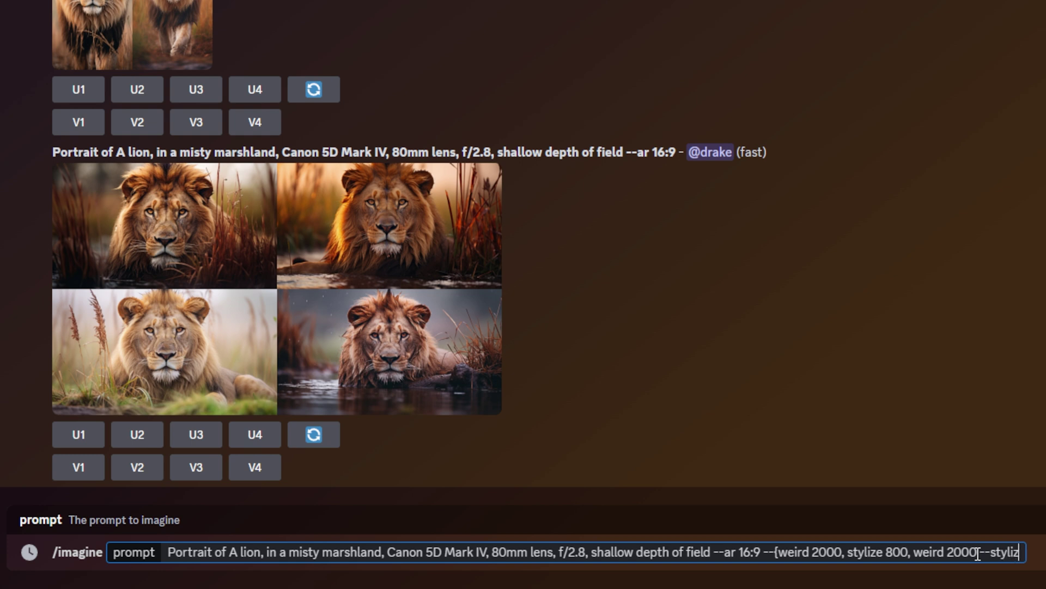
pyautogui.write(' 800')
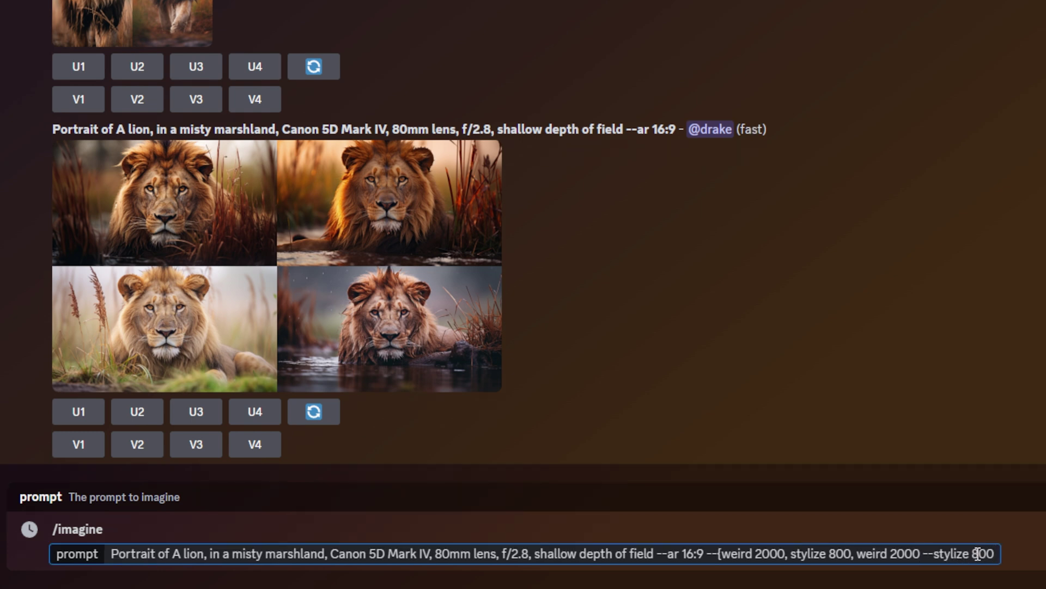
pyautogui.write('}')
pyautogui.moveTo(856, 553); pyautogui.dragTo(1002, 554)
pyautogui.click(1004, 553)
pyautogui.press('Return')
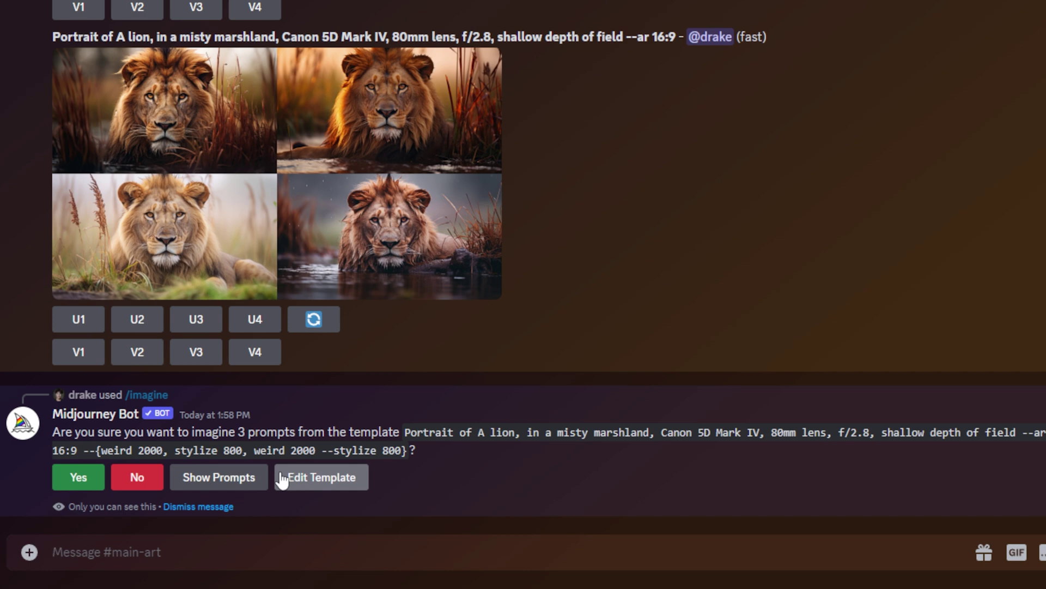
# Step: Review the lion prompts expanded for each weird and stylize combination, and confirm generating them
pyautogui.click(235, 489)
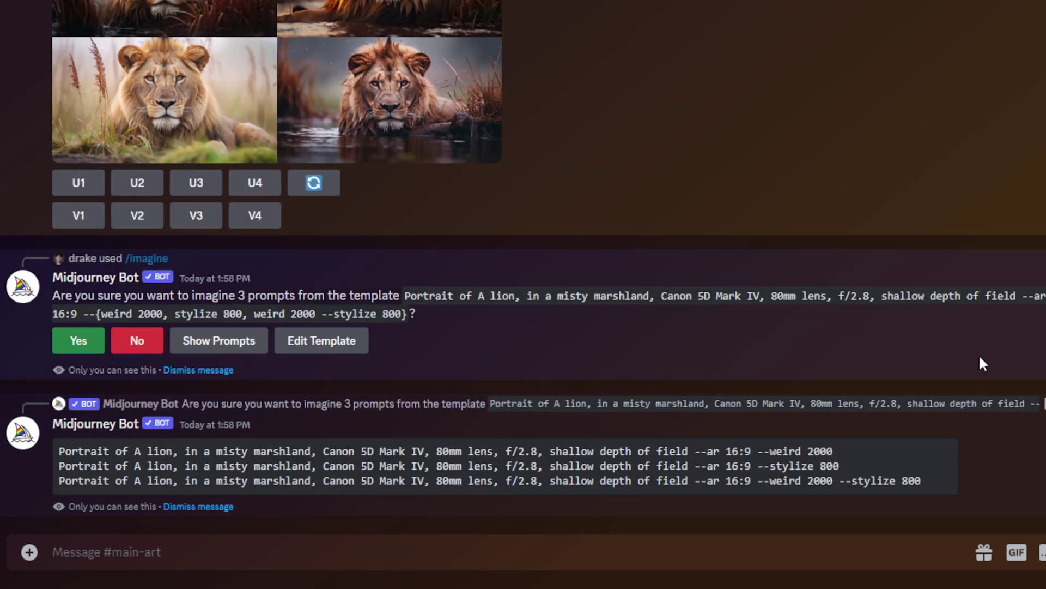
pyautogui.moveTo(701, 452); pyautogui.dragTo(838, 456)
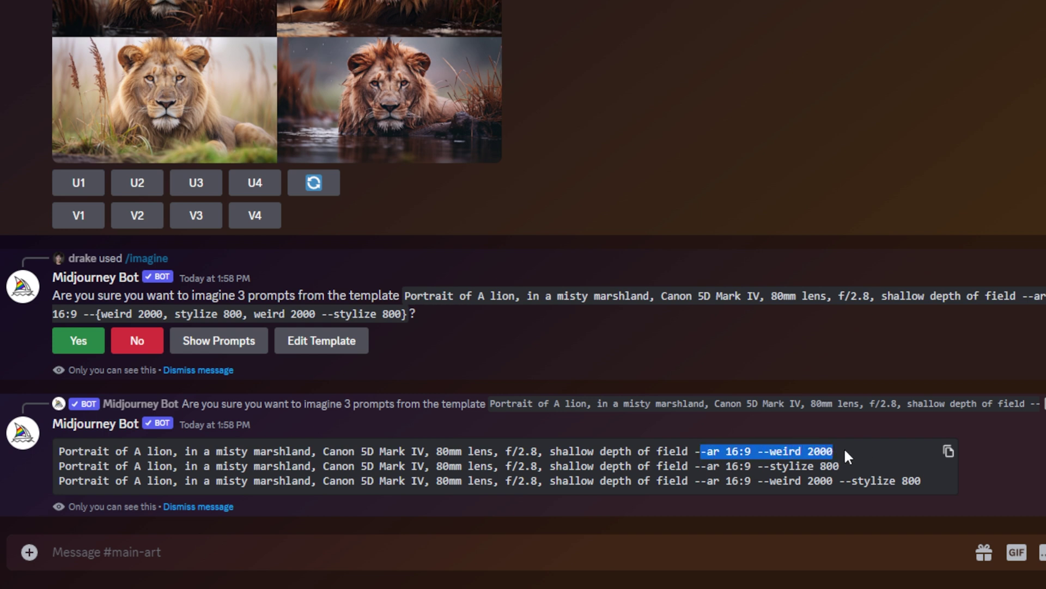
pyautogui.moveTo(694, 466); pyautogui.dragTo(811, 466)
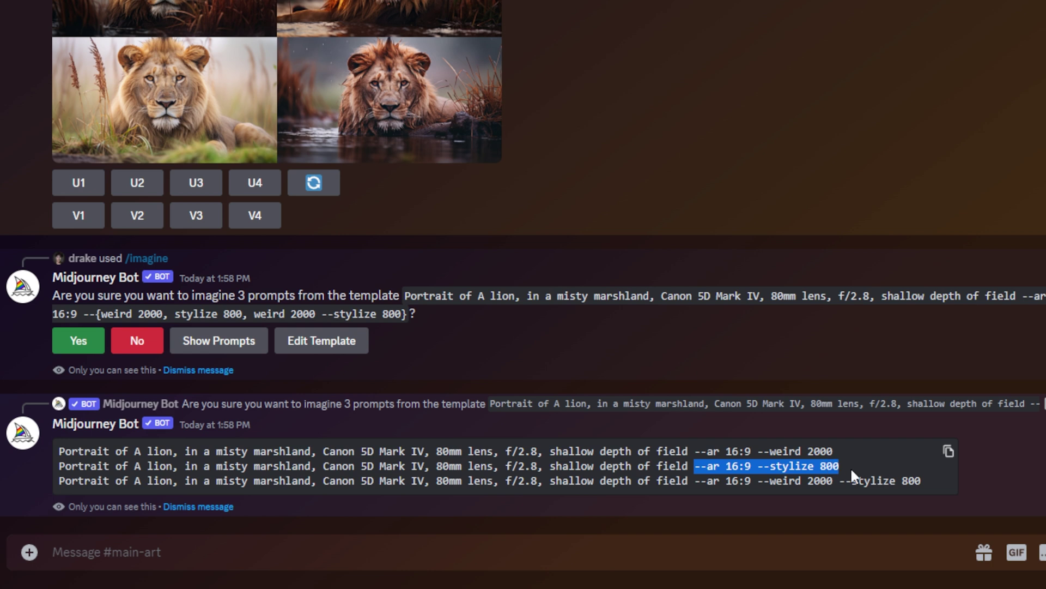
pyautogui.moveTo(694, 480); pyautogui.dragTo(924, 484)
pyautogui.click(927, 487)
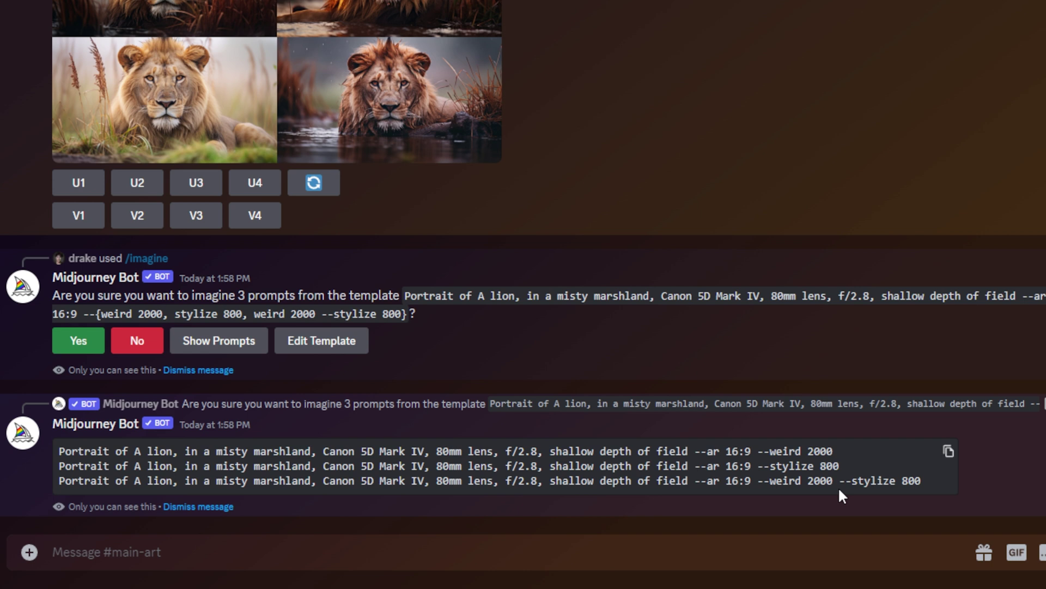
pyautogui.click(75, 343)
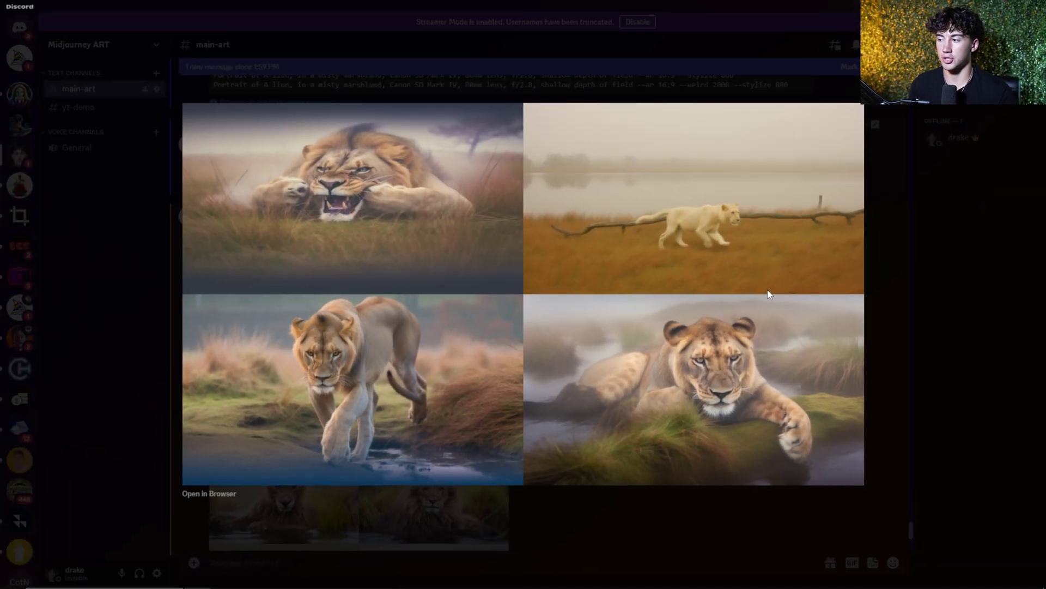
# Step: Examine the lion grids generated with weird 2000, stylize 800 and both combined, enlarging each to compare the styles
pyautogui.click(979, 223)
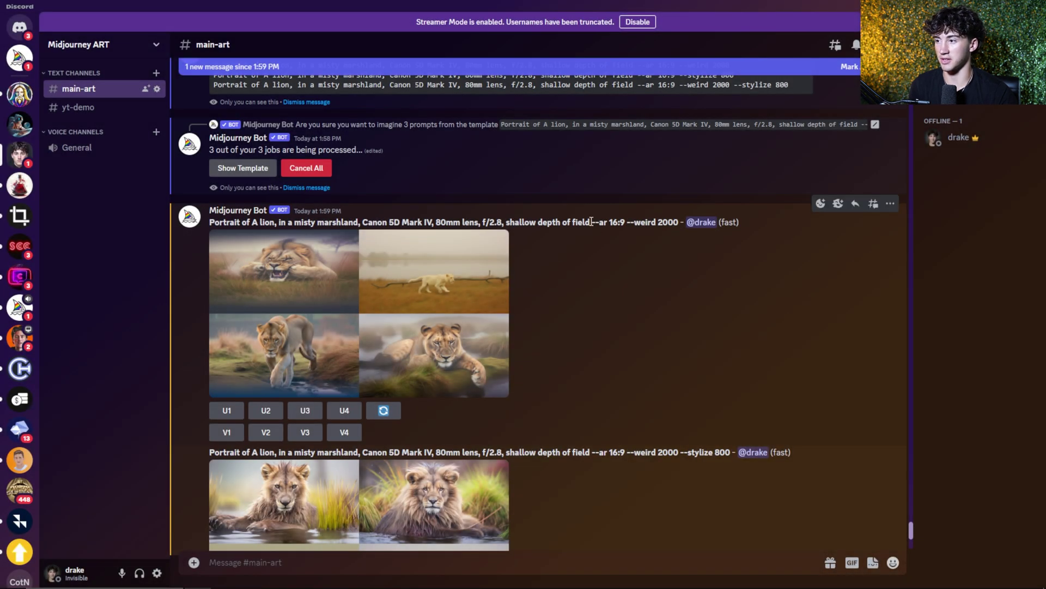
pyautogui.moveTo(592, 221); pyautogui.dragTo(677, 221)
pyautogui.click(663, 264)
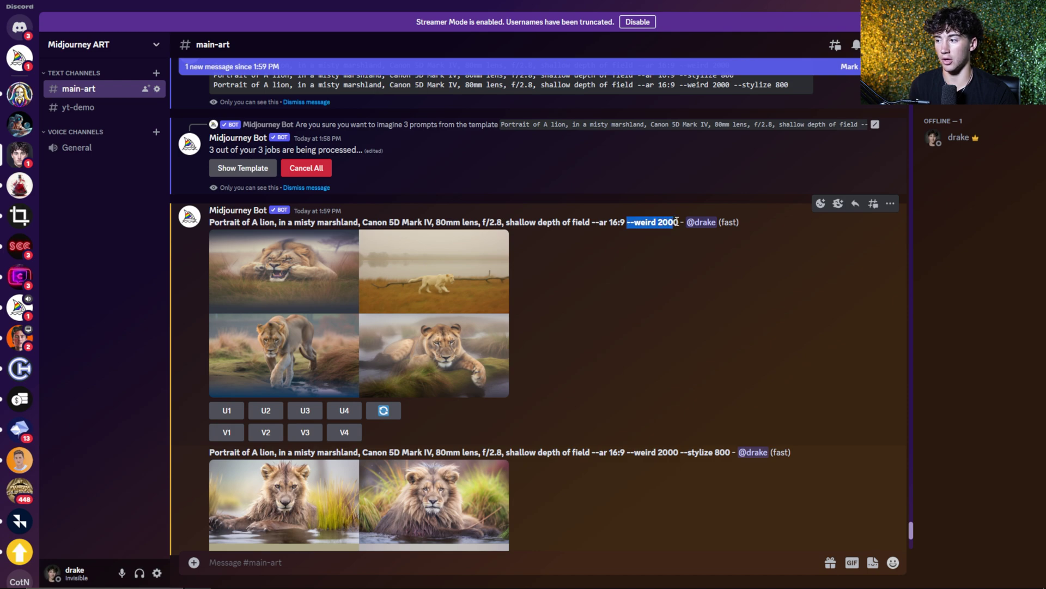
pyautogui.click(408, 302)
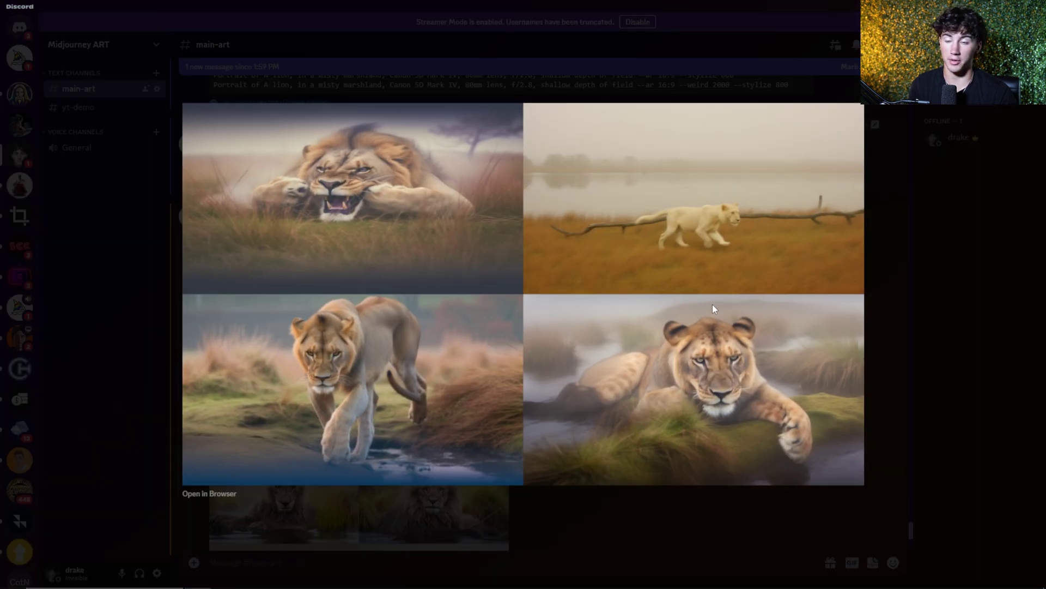
pyautogui.click(907, 208)
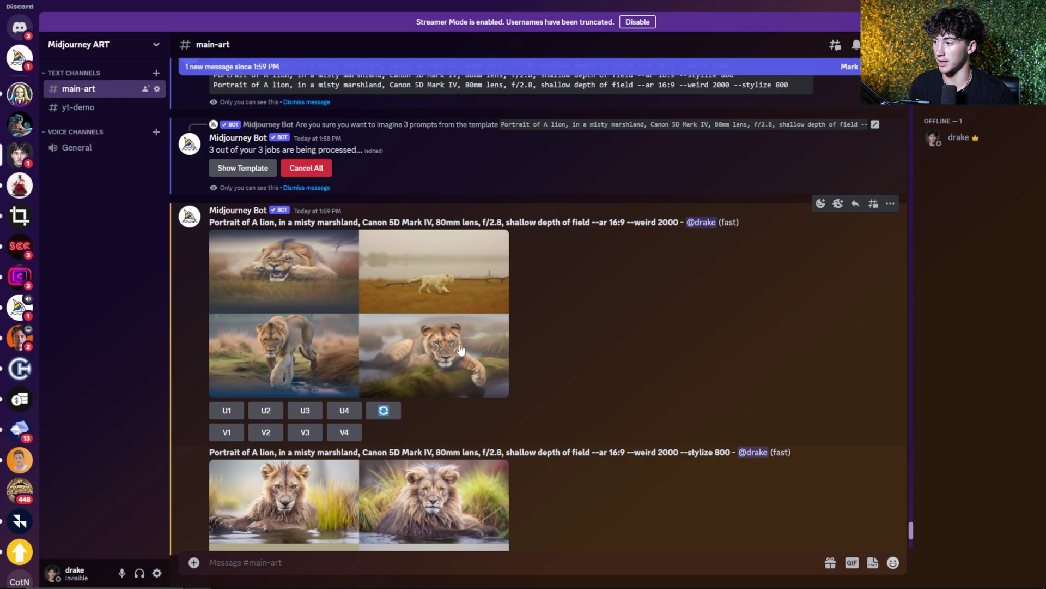
pyautogui.scroll(-3, 569, 351)
pyautogui.scroll(-3, 576, 350)
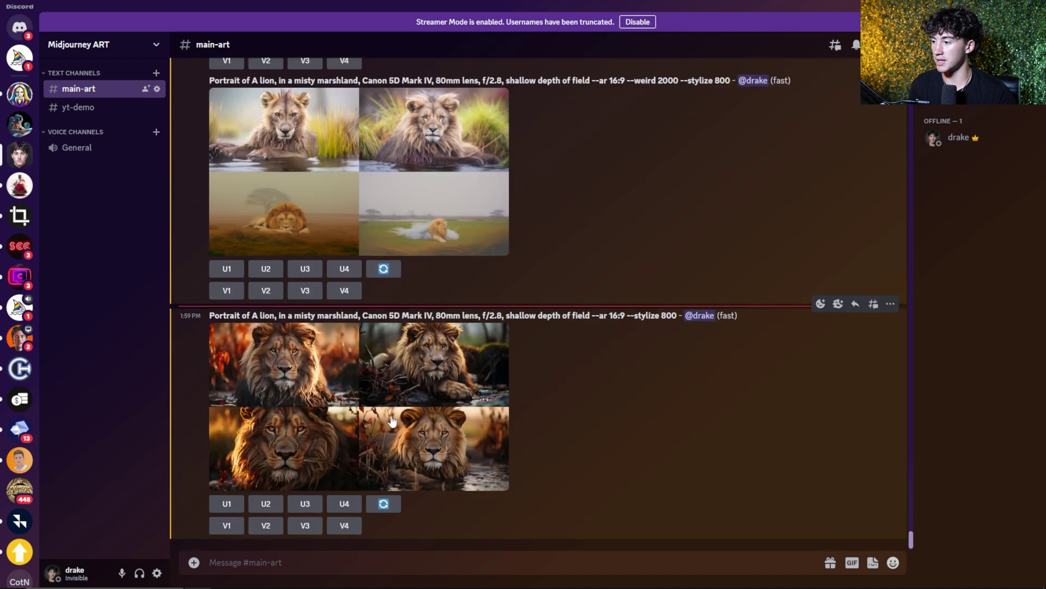
pyautogui.click(411, 410)
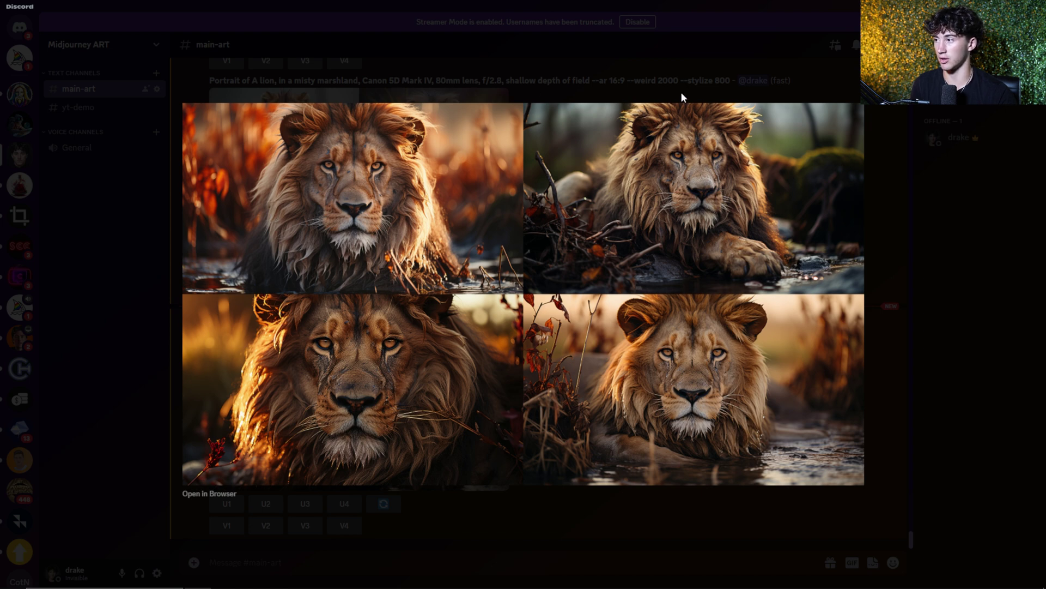
pyautogui.click(745, 77)
pyautogui.scroll(3, 535, 339)
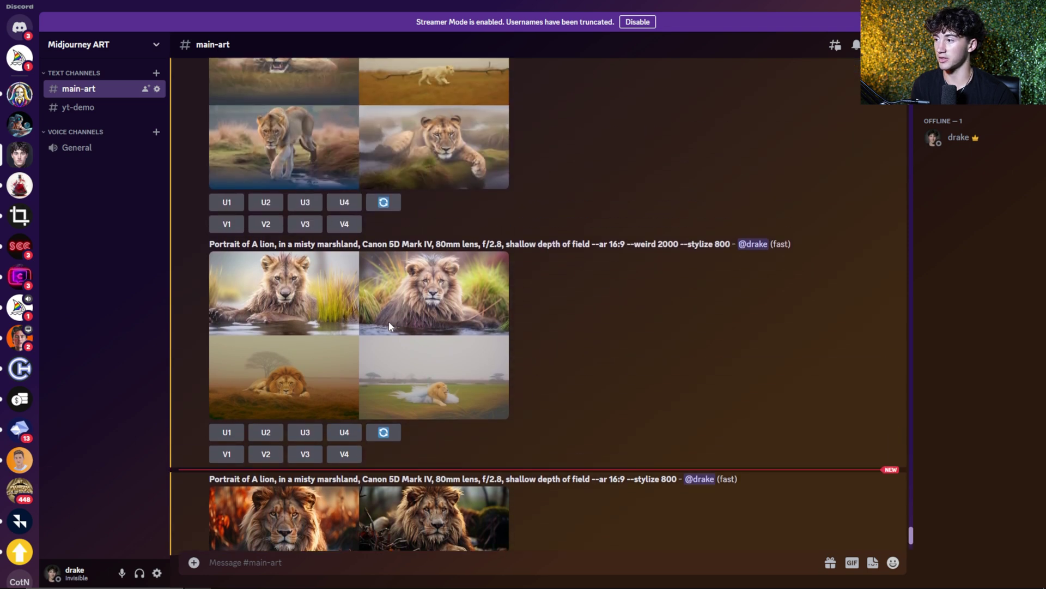
pyautogui.click(389, 326)
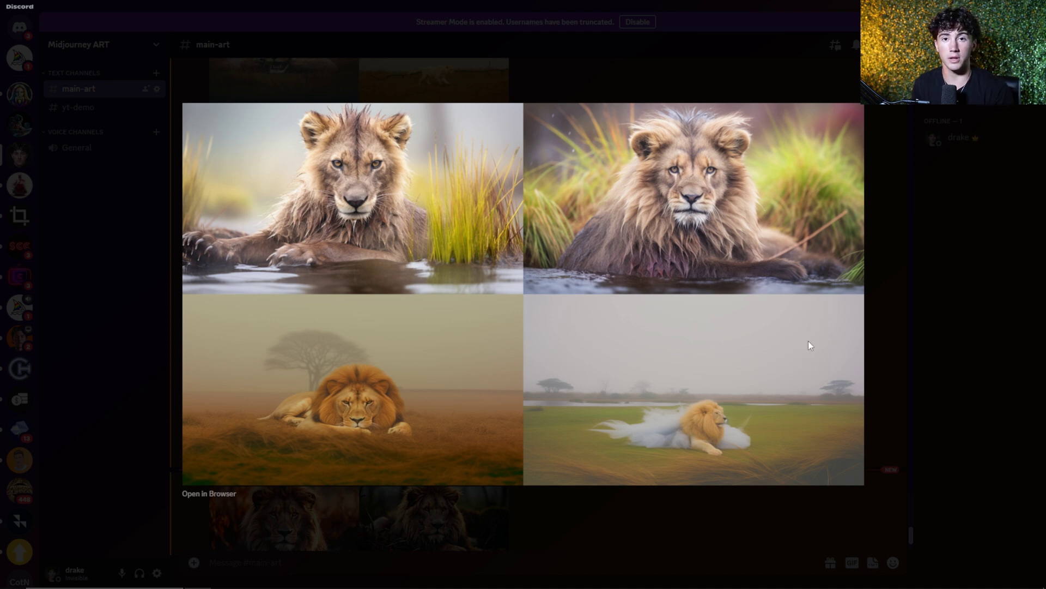
pyautogui.click(866, 326)
pyautogui.scroll(-2, 459, 458)
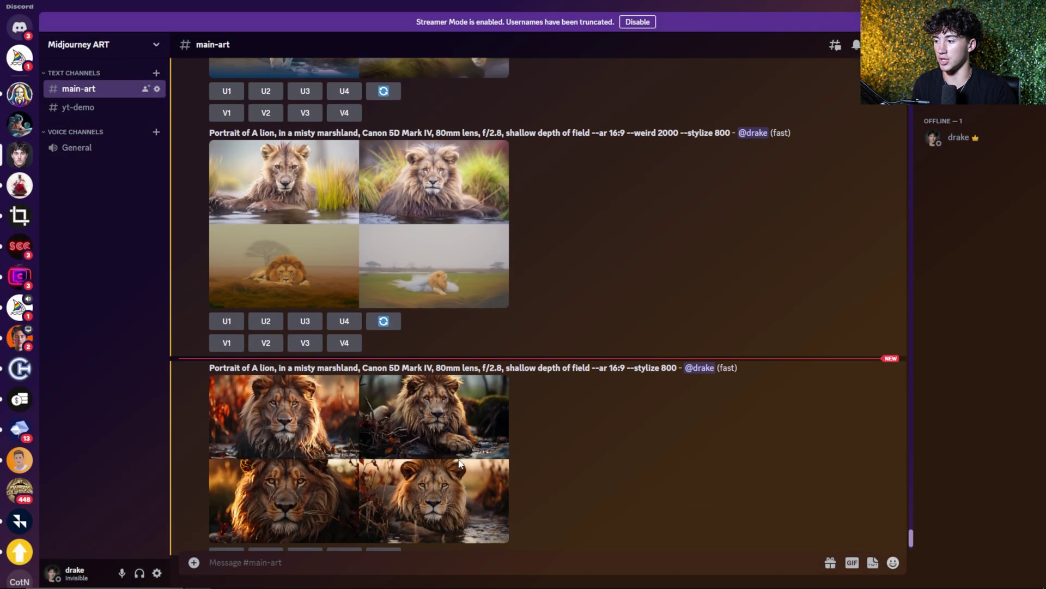
pyautogui.scroll(5, 459, 464)
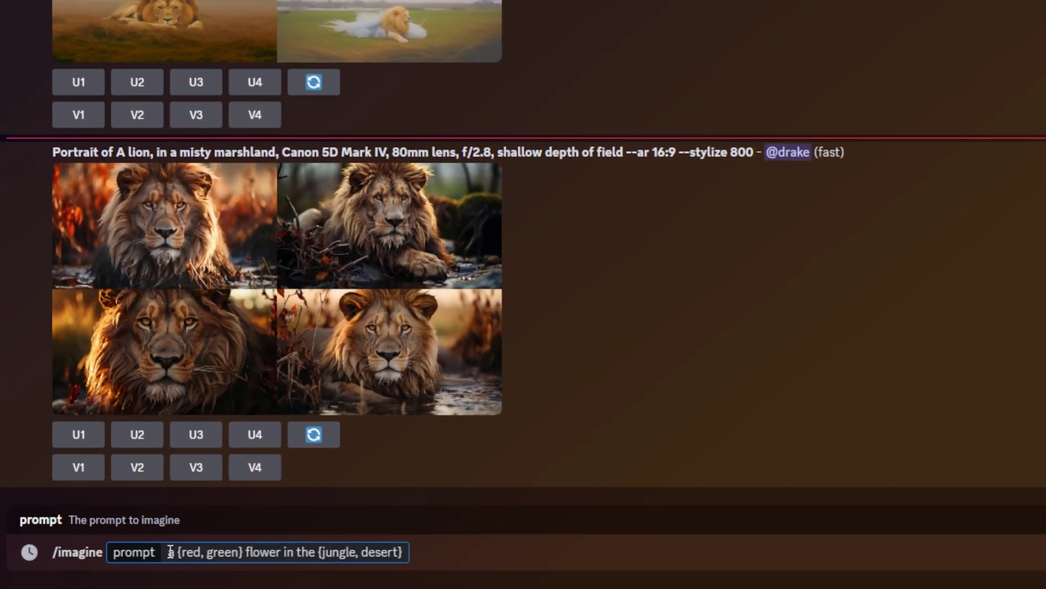
# Step: Check the bracketed groups in "a {red, green} flower in the {jungle, desert}" and submit the prompt
pyautogui.moveTo(286, 562); pyautogui.dragTo(329, 563)
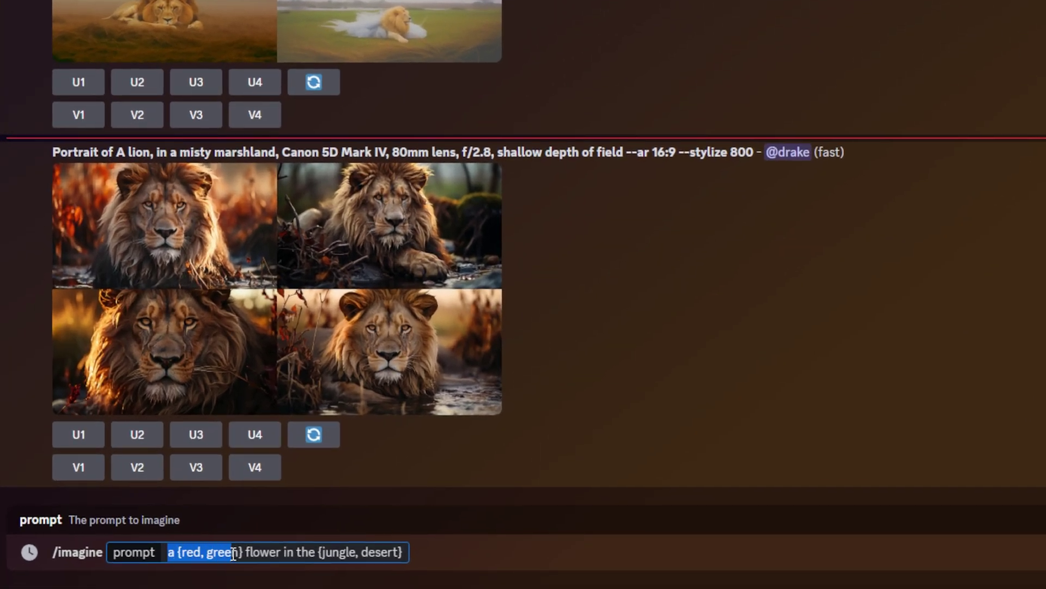
pyautogui.moveTo(245, 552); pyautogui.dragTo(333, 552)
pyautogui.click(402, 552)
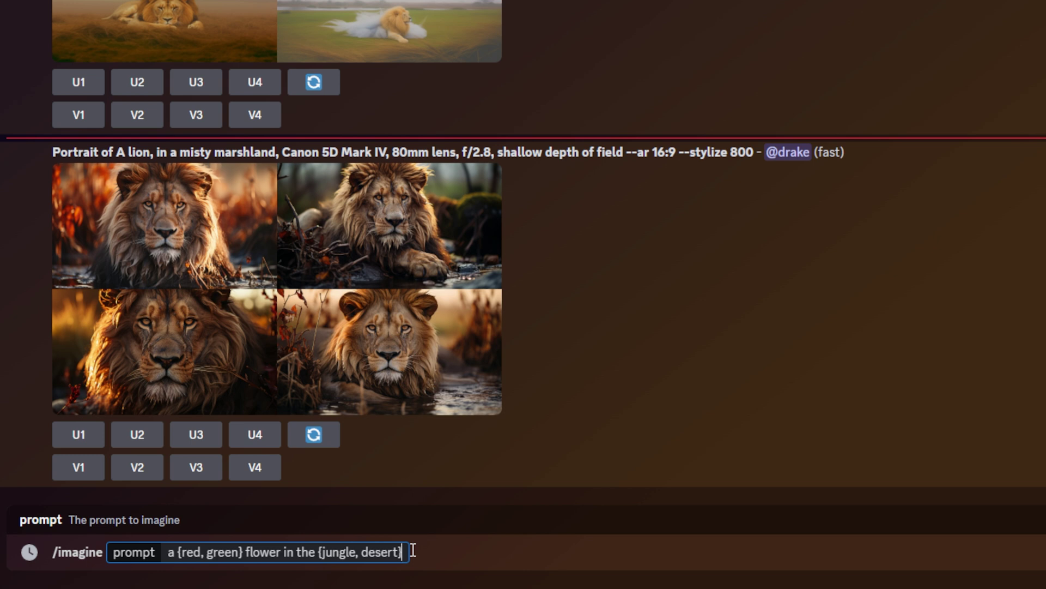
pyautogui.press('Return')
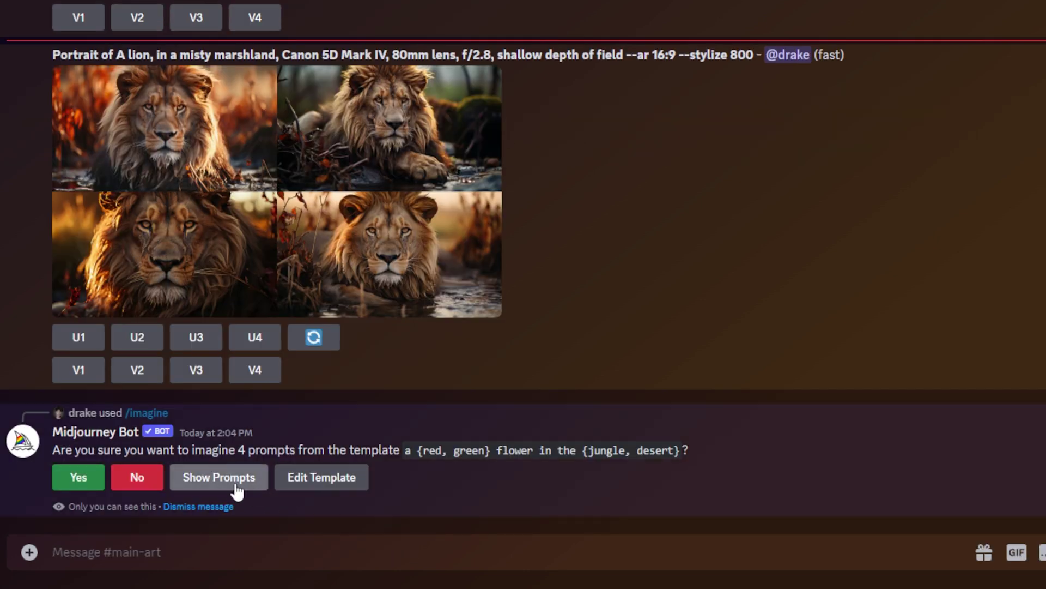
# Step: Review the flower prompts expanded from the color and setting combinations, and confirm generating them
pyautogui.click(236, 487)
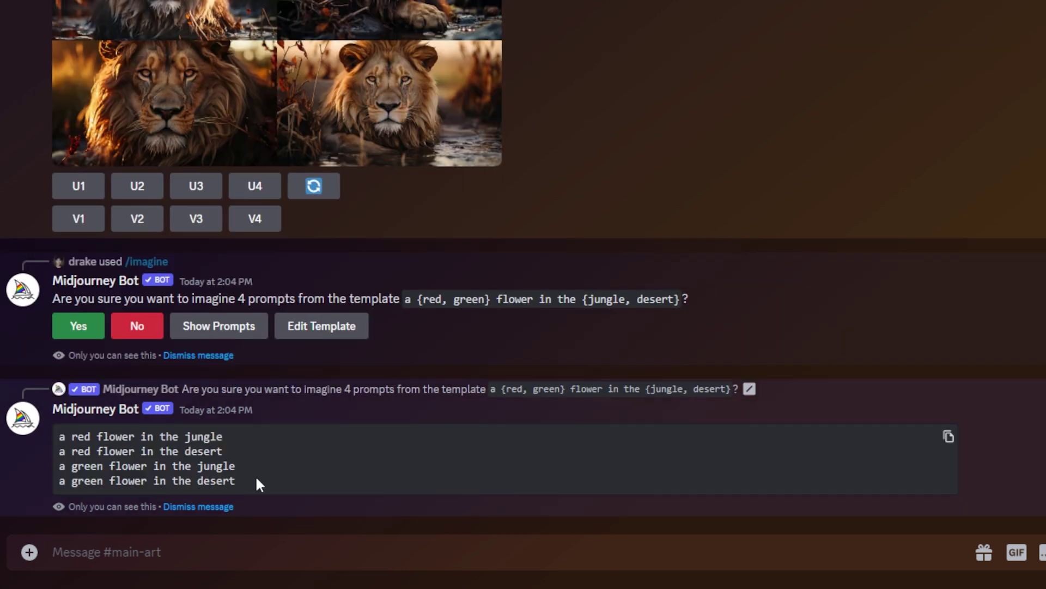
pyautogui.moveTo(221, 481); pyautogui.dragTo(58, 439)
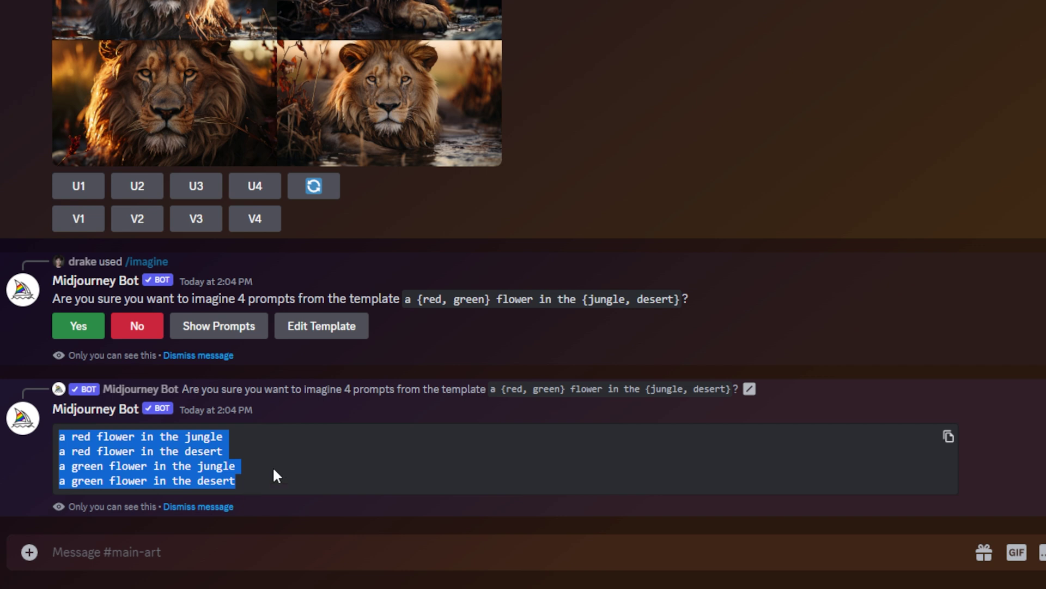
pyautogui.click(413, 406)
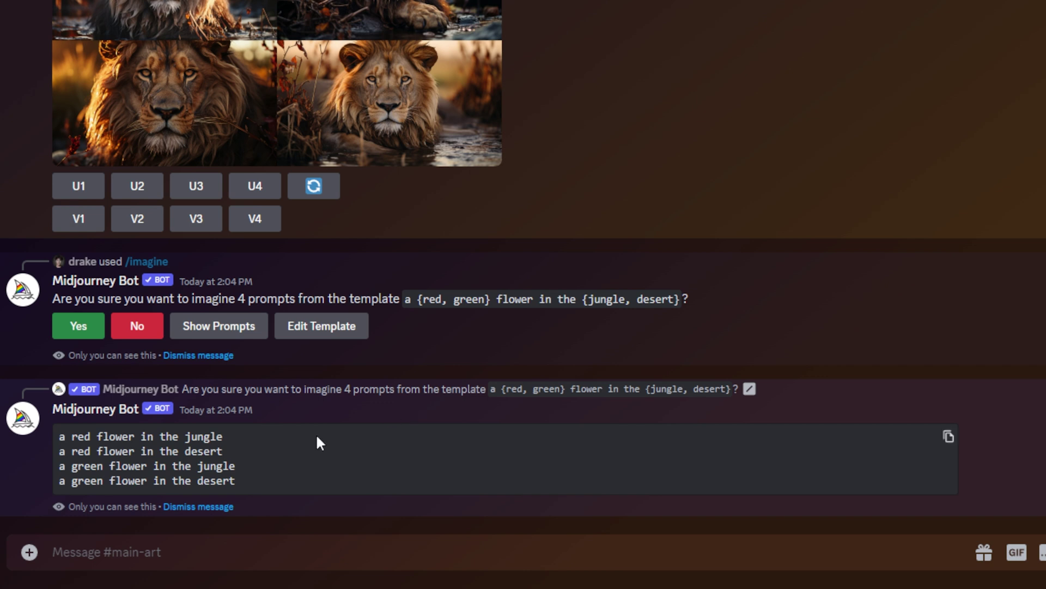
pyautogui.click(82, 326)
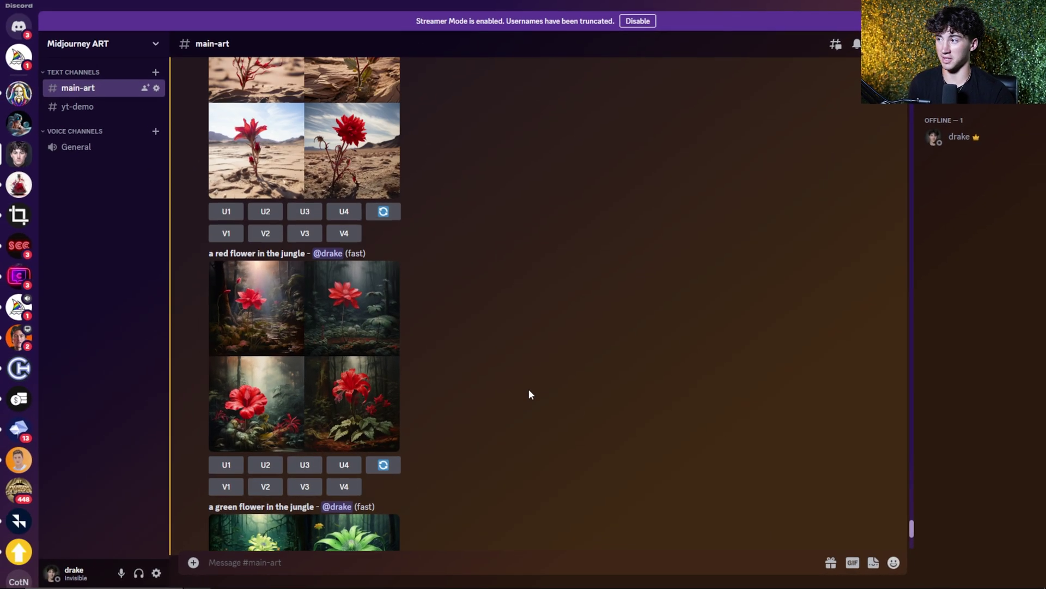
# Step: Examine the red and green flower grids generated for the desert and jungle settings
pyautogui.scroll(3, 528, 389)
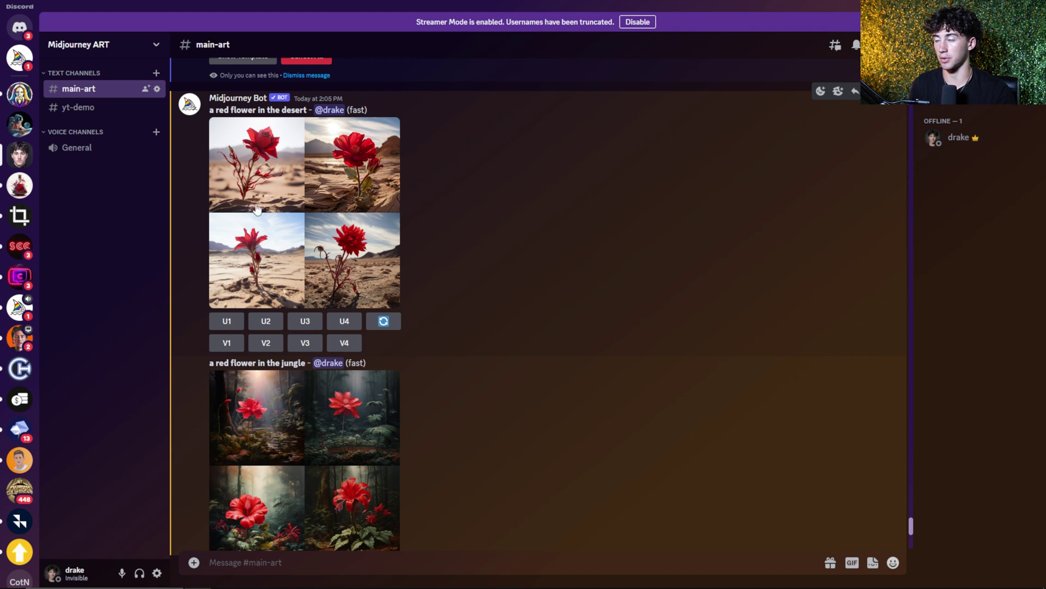
pyautogui.scroll(-3, 278, 263)
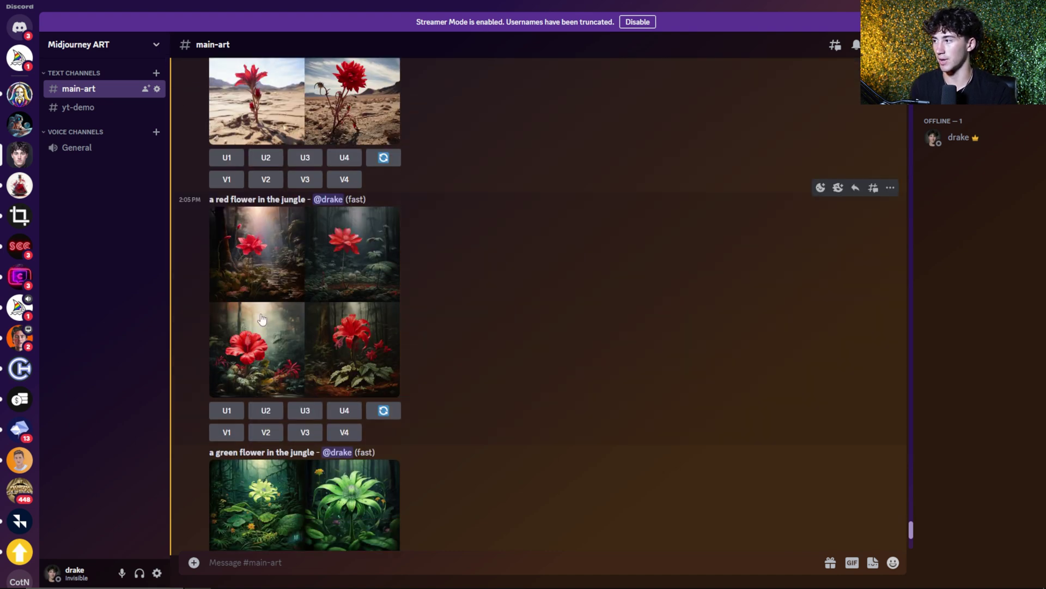
pyautogui.scroll(-5, 310, 308)
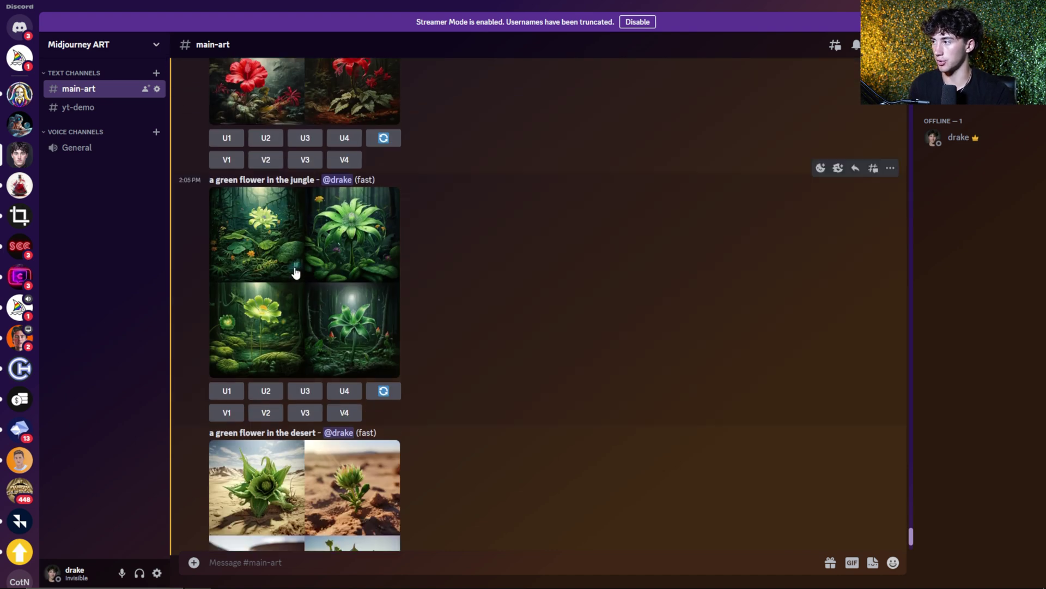
pyautogui.scroll(-3, 326, 270)
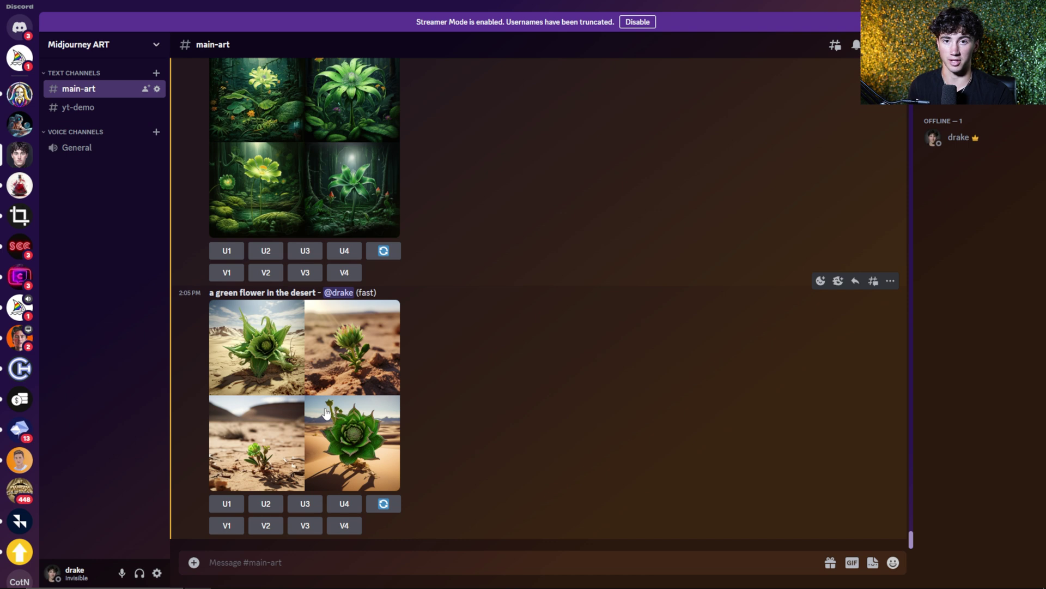
# Step: Enter the imagine prompt "A {sculpture, painting} of a {golden retriever {on a pier, on a beach}, cat {on a sofa, in a truck}}"
pyautogui.click(635, 561)
pyautogui.write('A {sculpture, painting} of a {golden retriever {on a pier, on a beach}, cat {on a sofa, in a truck}}')
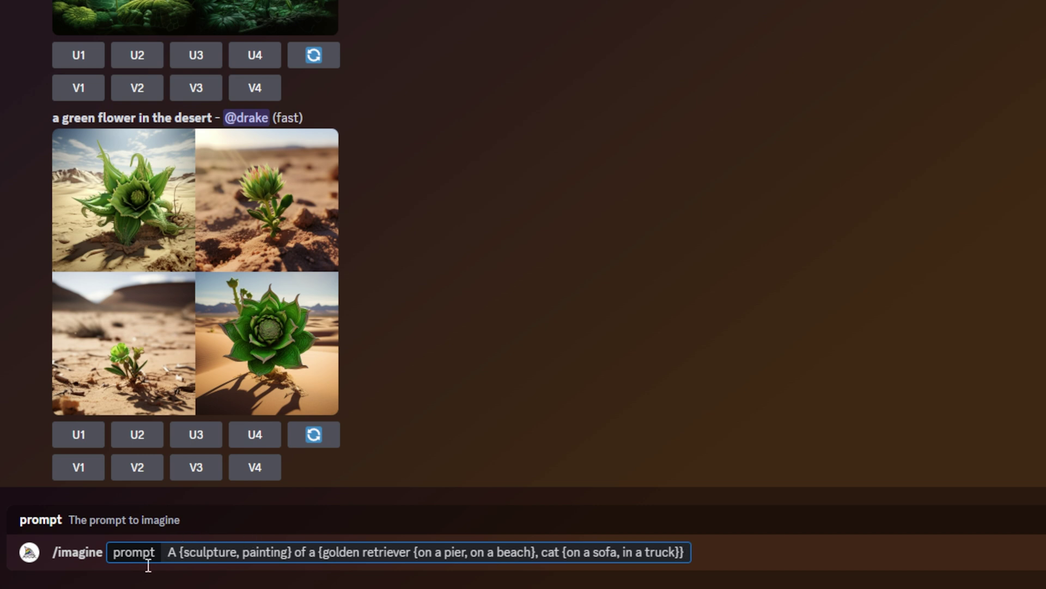
pyautogui.click(171, 551)
pyautogui.moveTo(167, 552)
pyautogui.mouseDown()
pyautogui.moveTo(314, 553)
pyautogui.moveTo(161, 553)
pyautogui.mouseUp()
# Step: Examine the prompt's two outer bracketed groups, the sculpture and painting options and the animal options with nested settings
pyautogui.click(321, 552)
pyautogui.moveTo(318, 552); pyautogui.dragTo(684, 551)
pyautogui.click(680, 552)
pyautogui.moveTo(182, 553); pyautogui.dragTo(289, 552)
pyautogui.click(306, 552)
pyautogui.moveTo(180, 552); pyautogui.dragTo(294, 553)
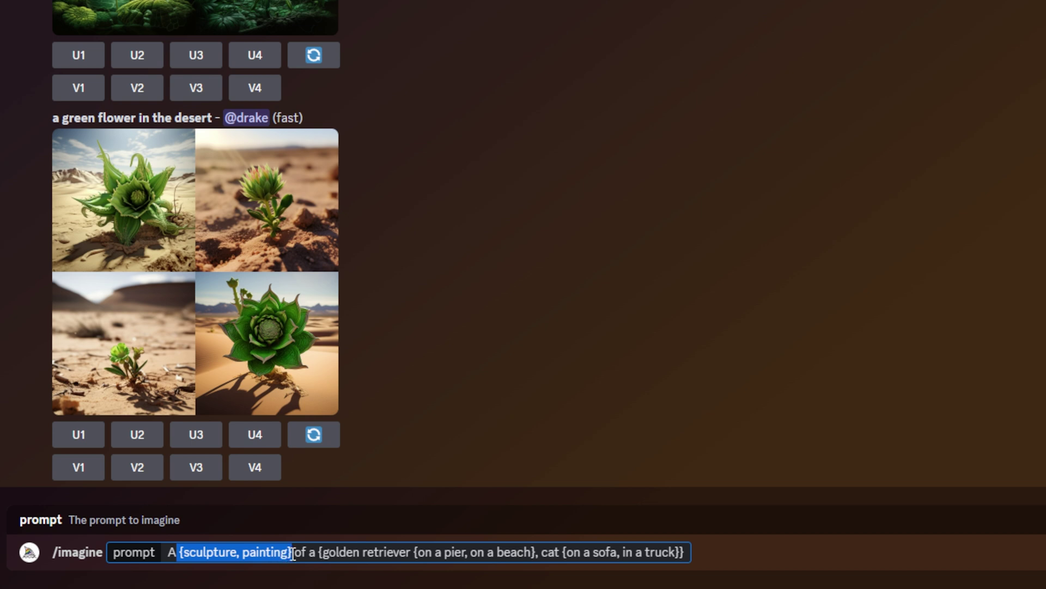
pyautogui.click(309, 550)
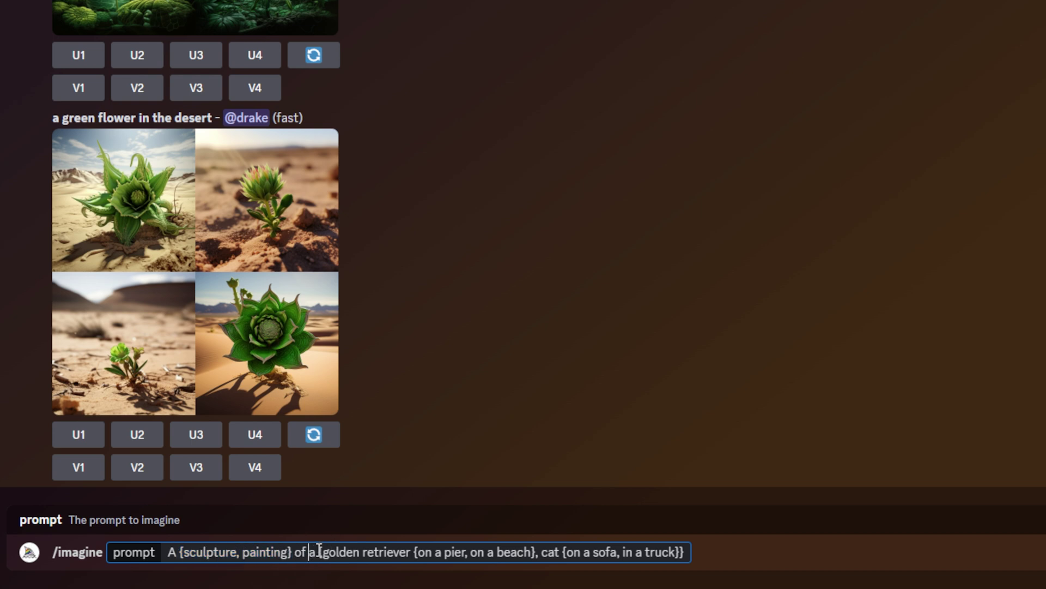
# Step: Examine the golden retriever option and its nested group of pier and beach settings within the prompt
pyautogui.moveTo(317, 552); pyautogui.dragTo(414, 556)
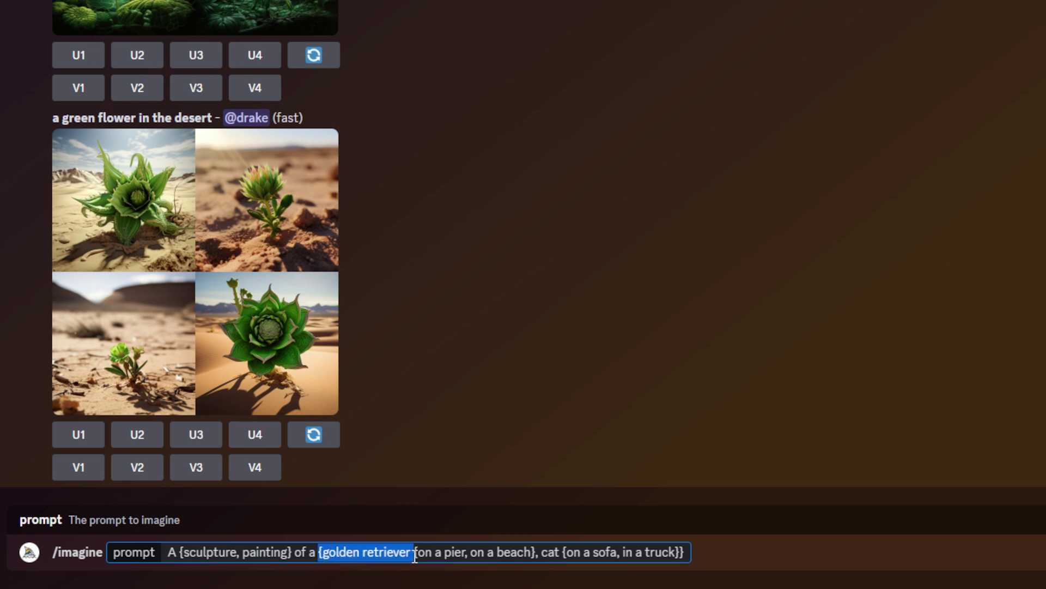
pyautogui.click(414, 556)
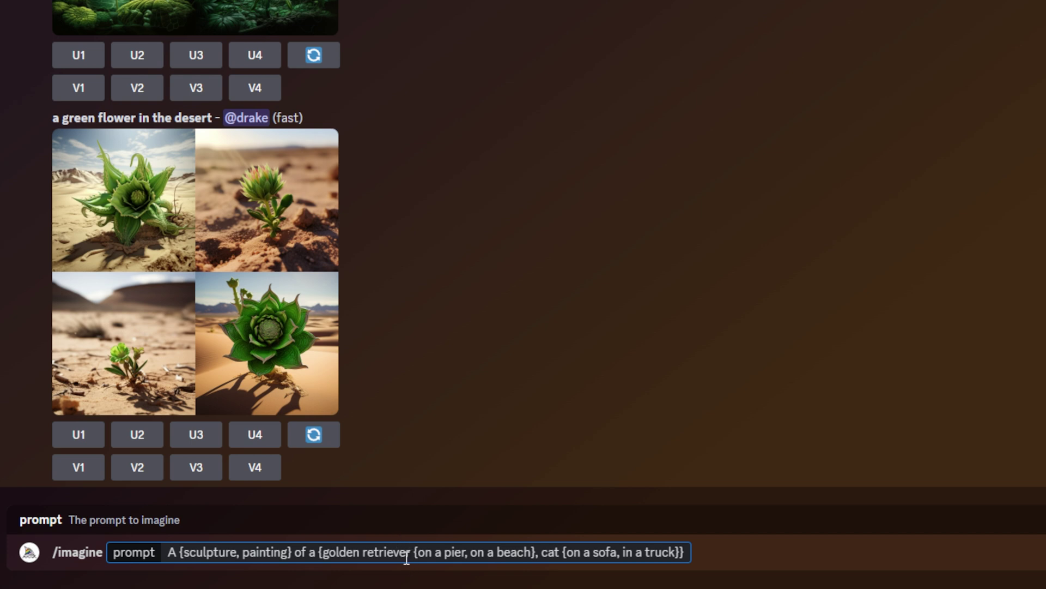
pyautogui.moveTo(412, 552); pyautogui.dragTo(417, 552)
pyautogui.moveTo(416, 556); pyautogui.dragTo(529, 553)
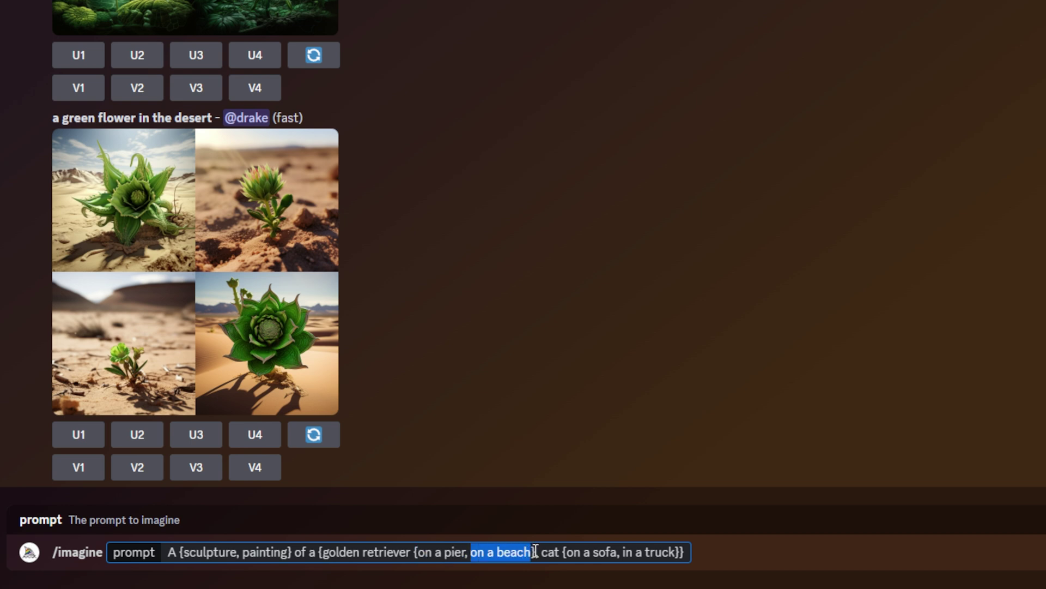
pyautogui.click(533, 555)
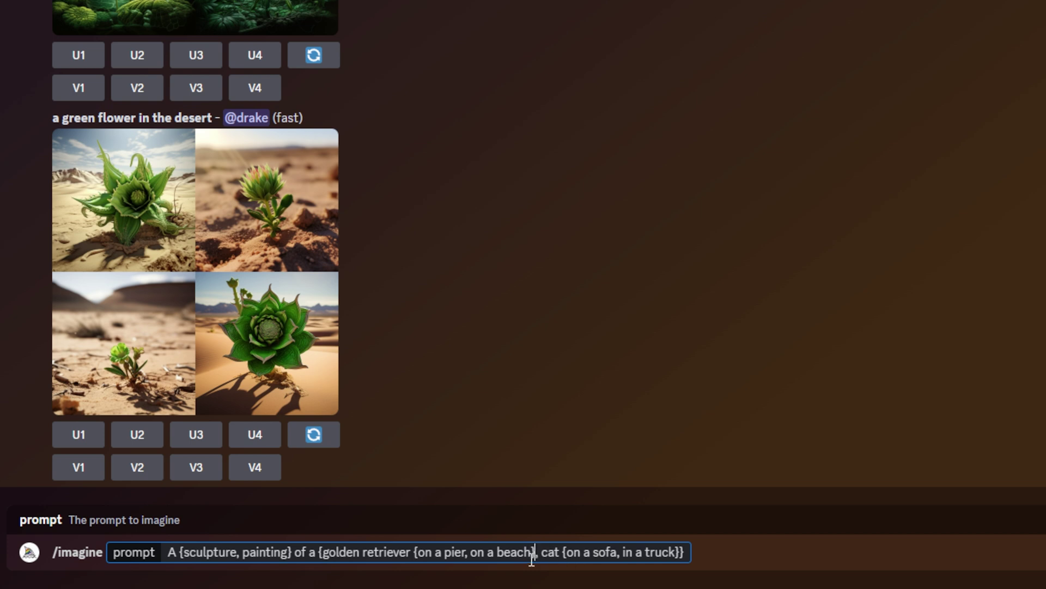
pyautogui.moveTo(324, 551); pyautogui.dragTo(320, 551)
pyautogui.moveTo(420, 551); pyautogui.dragTo(414, 552)
pyautogui.moveTo(535, 551); pyautogui.dragTo(345, 551)
pyautogui.click(409, 552)
pyautogui.moveTo(418, 552); pyautogui.dragTo(529, 553)
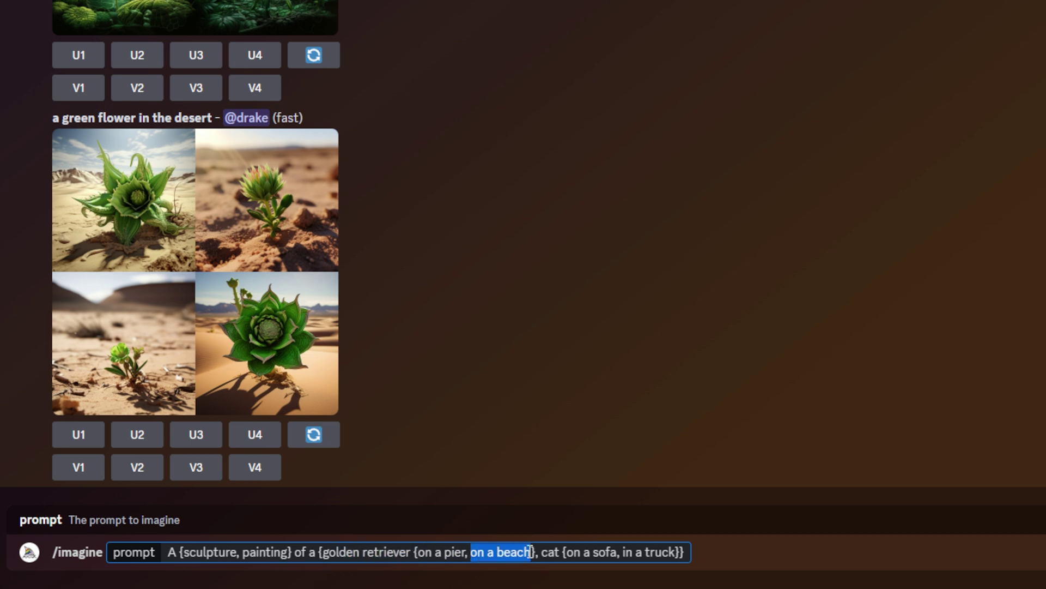
pyautogui.click(530, 551)
# Step: Review the sculpture and painting options against the golden retriever branch and the outer bracket enclosing both animals
pyautogui.moveTo(241, 551); pyautogui.dragTo(184, 551)
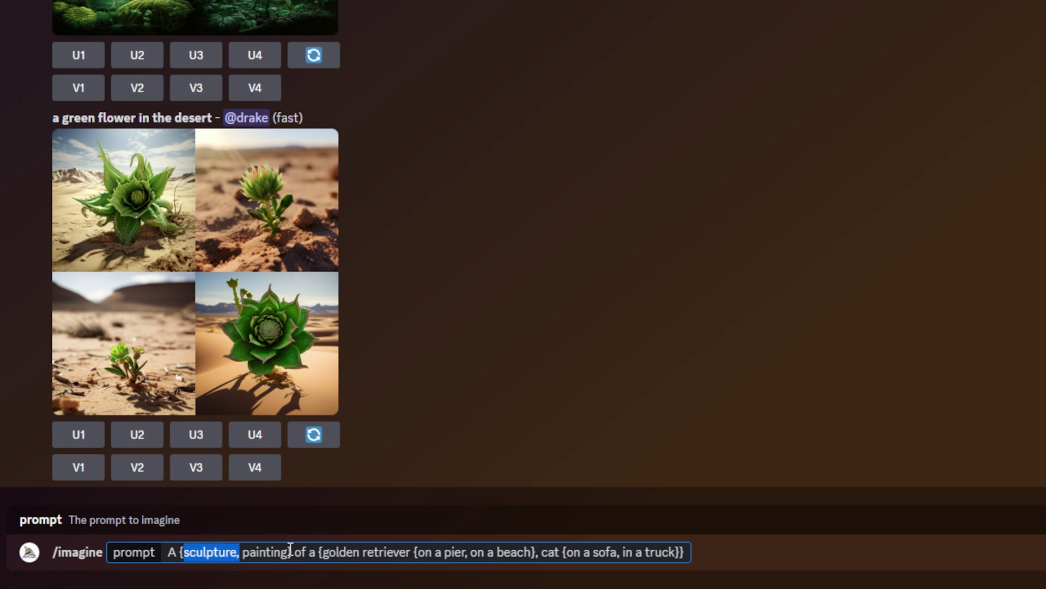
pyautogui.moveTo(290, 549); pyautogui.dragTo(242, 552)
pyautogui.click(271, 551)
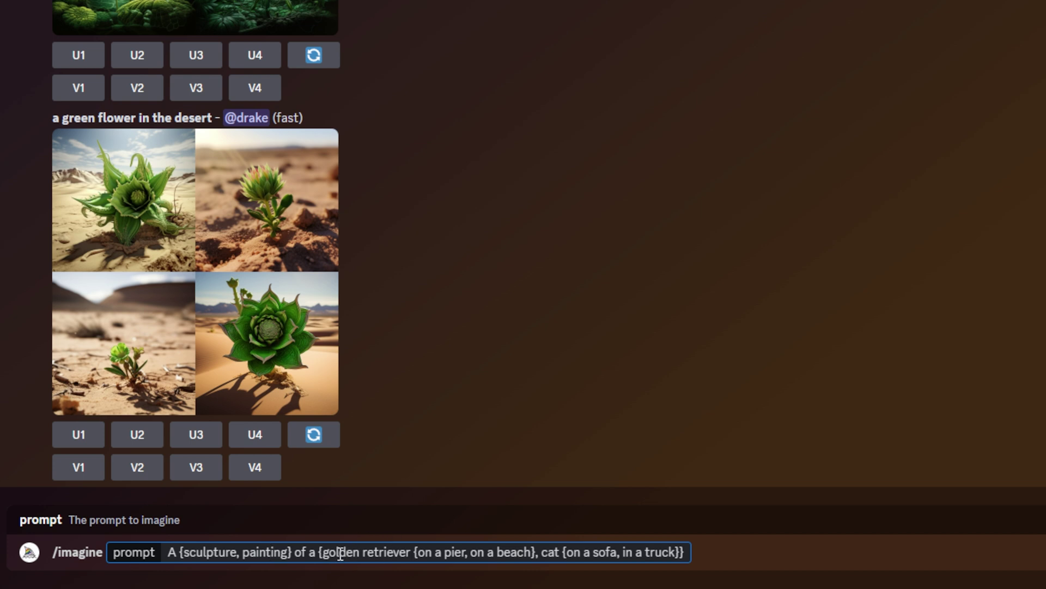
pyautogui.moveTo(175, 546); pyautogui.dragTo(536, 547)
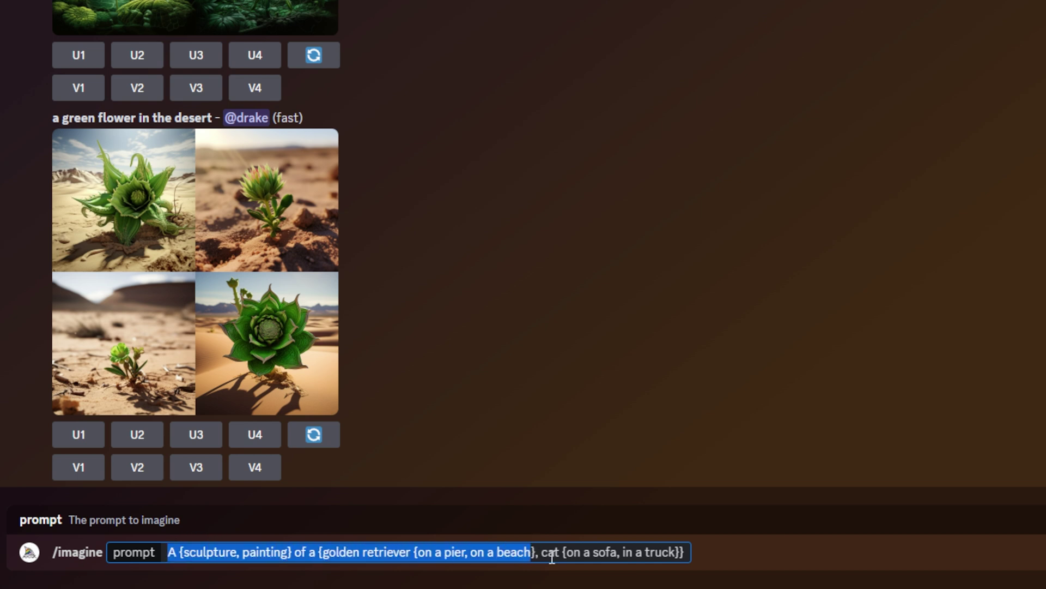
pyautogui.click(548, 553)
pyautogui.click(323, 553)
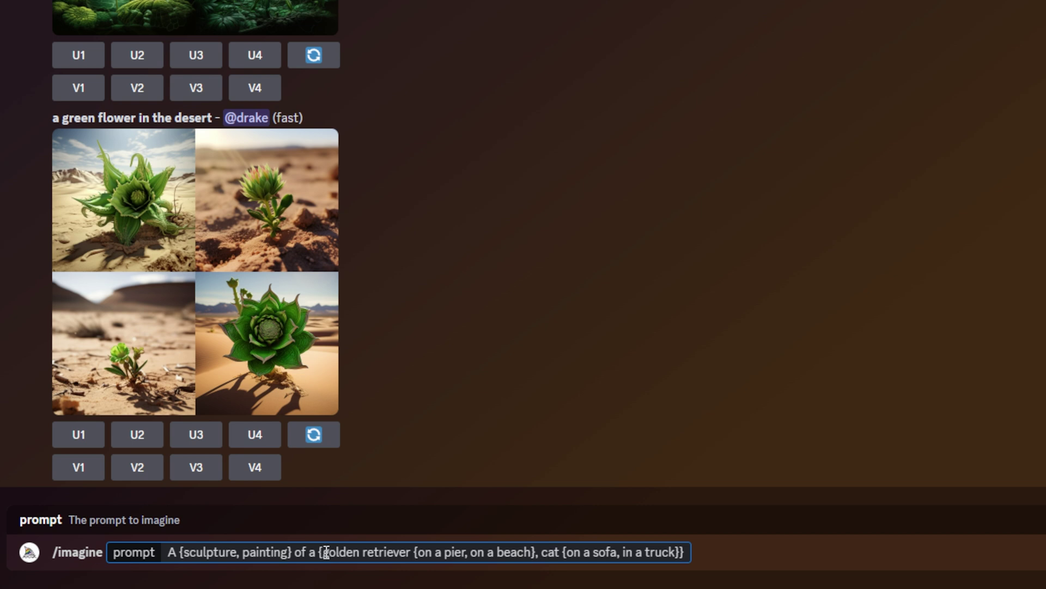
pyautogui.moveTo(323, 554); pyautogui.dragTo(318, 554)
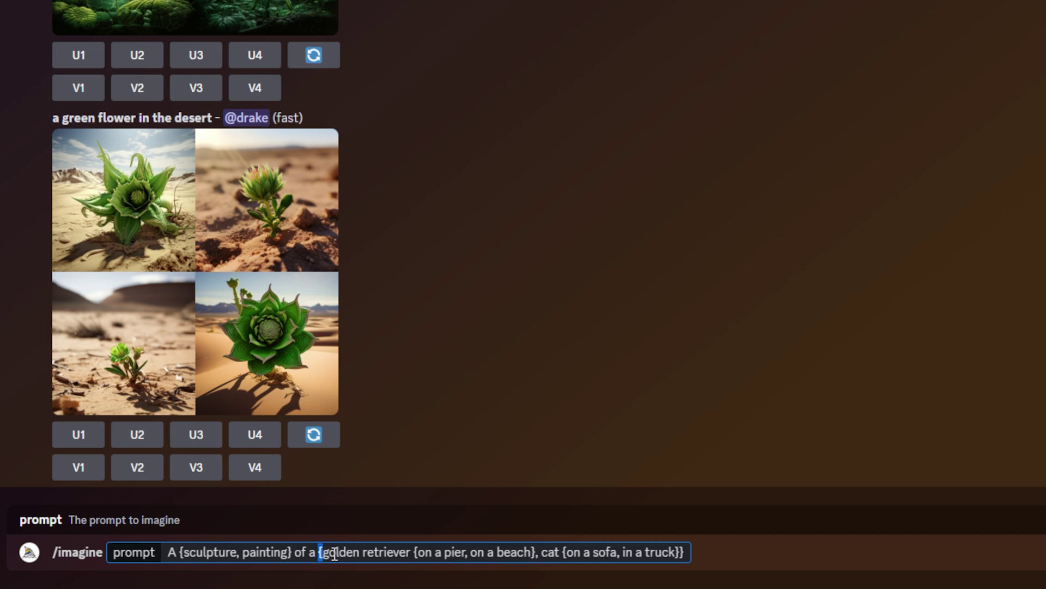
pyautogui.click(685, 552)
# Step: Trace the sculpture and painting combinations with the golden retriever on a pier and on a beach
pyautogui.doubleClick(234, 552)
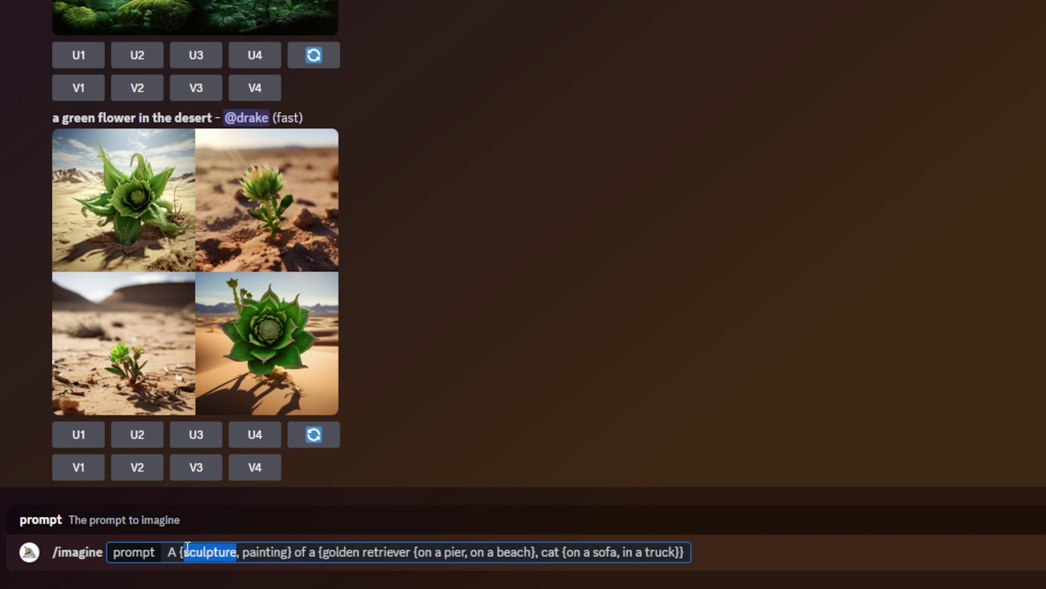
pyautogui.moveTo(323, 551); pyautogui.dragTo(468, 551)
pyautogui.moveTo(238, 552); pyautogui.dragTo(201, 556)
pyautogui.moveTo(468, 551); pyautogui.dragTo(530, 550)
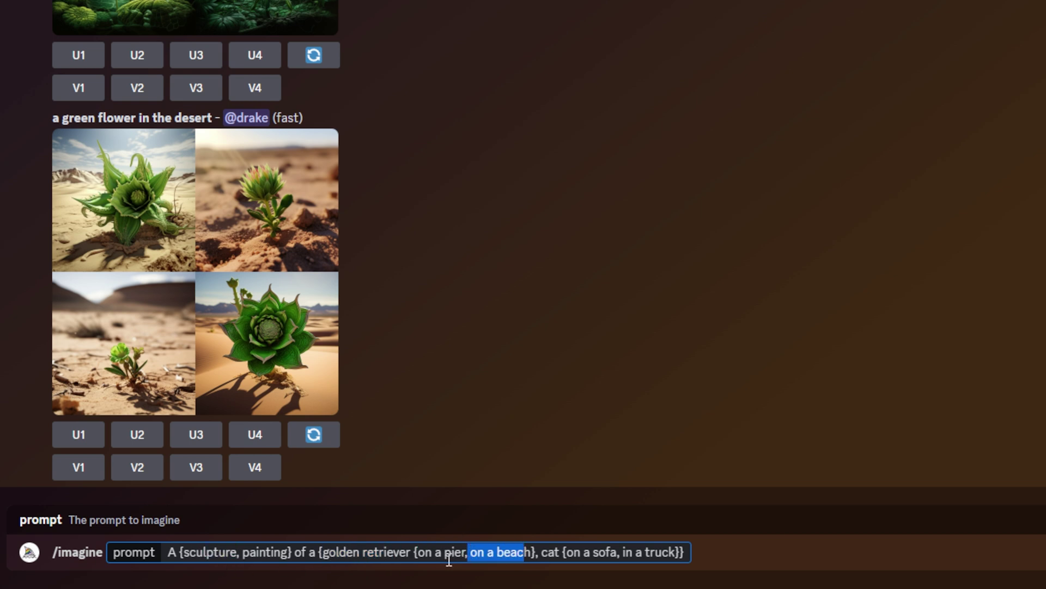
pyautogui.click(444, 552)
pyautogui.moveTo(288, 552); pyautogui.dragTo(279, 550)
pyautogui.doubleClick(278, 552)
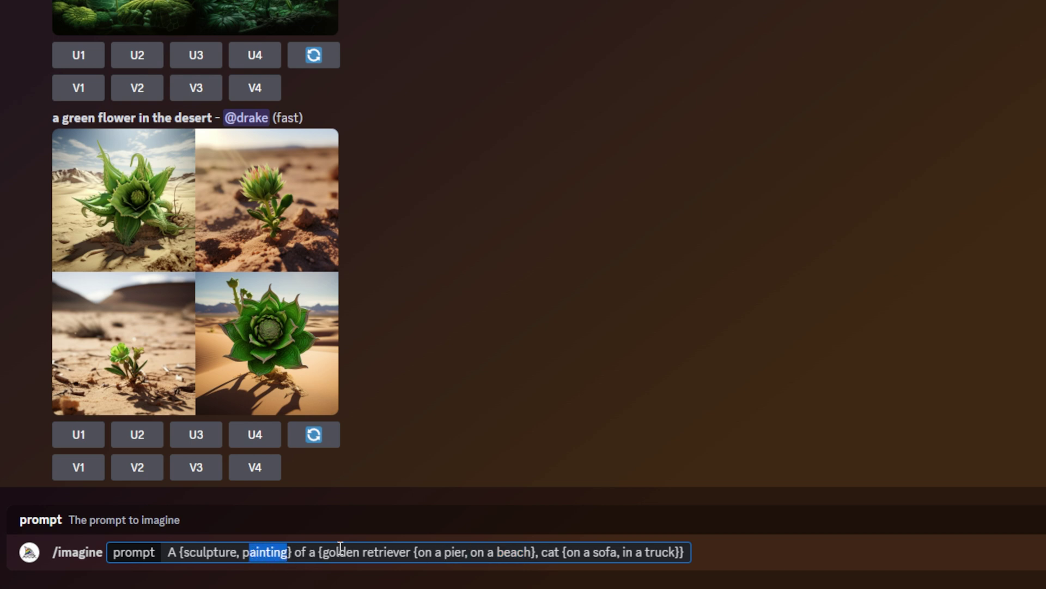
pyautogui.click(338, 552)
pyautogui.moveTo(416, 552); pyautogui.dragTo(451, 552)
pyautogui.moveTo(278, 551); pyautogui.dragTo(255, 552)
pyautogui.moveTo(378, 552); pyautogui.dragTo(349, 556)
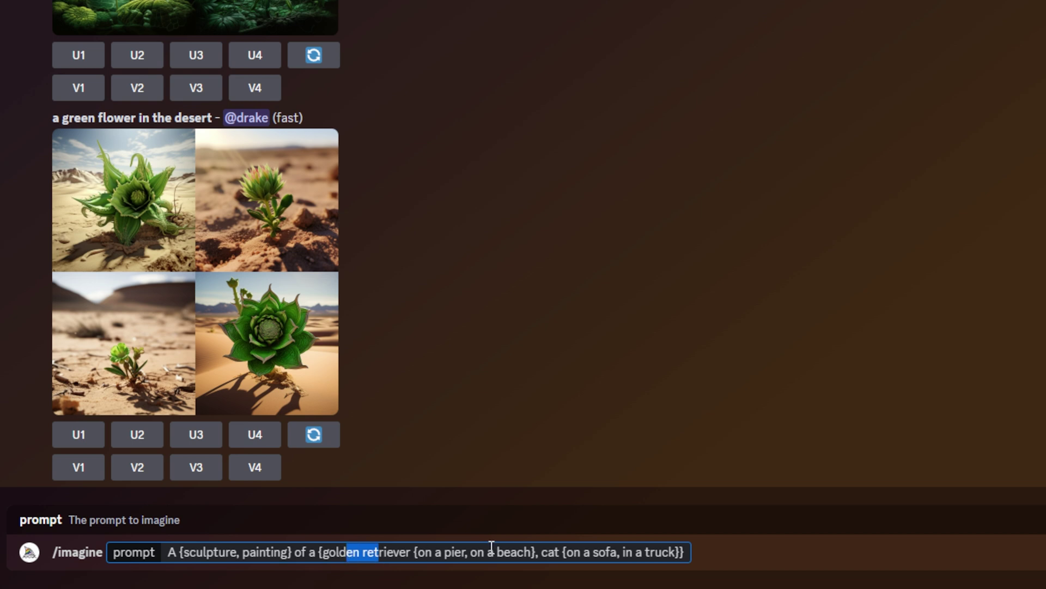
pyautogui.moveTo(471, 552); pyautogui.dragTo(529, 556)
pyautogui.click(538, 554)
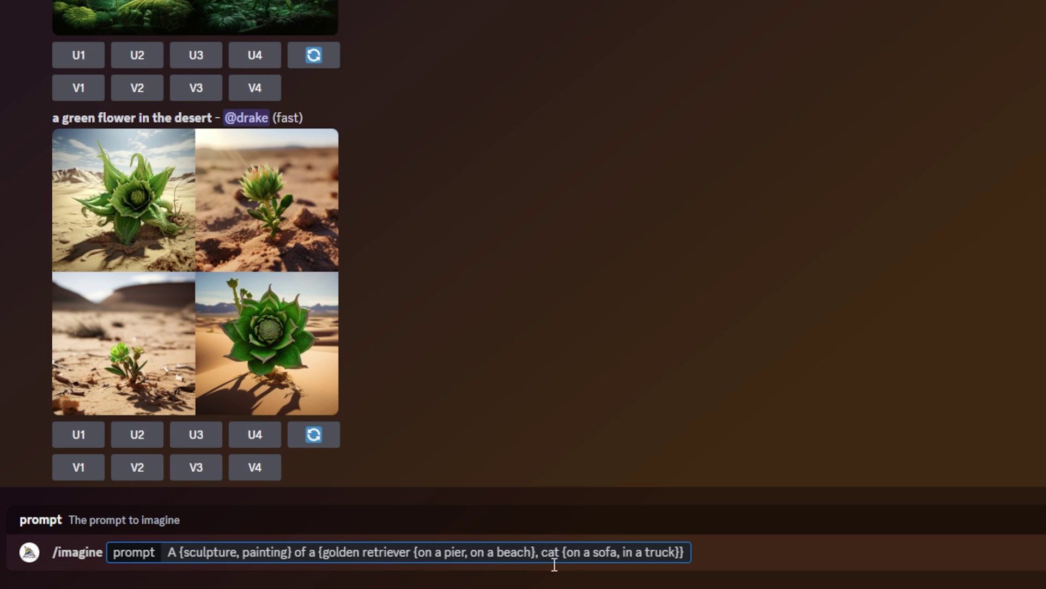
# Step: Examine the cat option, its nested sofa and truck settings, and the brackets closing the inner and outer groups
pyautogui.click(543, 554)
pyautogui.moveTo(543, 554); pyautogui.dragTo(556, 553)
pyautogui.moveTo(563, 551); pyautogui.dragTo(676, 552)
pyautogui.click(680, 552)
pyautogui.moveTo(563, 552); pyautogui.dragTo(678, 551)
pyautogui.click(676, 551)
pyautogui.click(703, 566)
pyautogui.moveTo(319, 552); pyautogui.dragTo(322, 552)
pyautogui.moveTo(679, 552); pyautogui.dragTo(686, 552)
pyautogui.moveTo(411, 552); pyautogui.dragTo(681, 547)
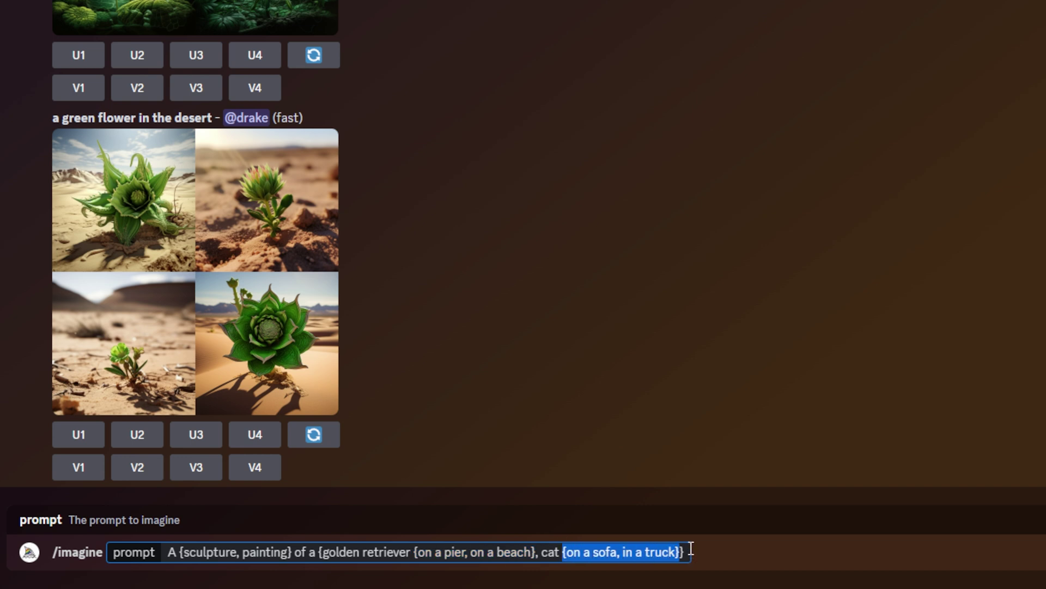
pyautogui.click(688, 551)
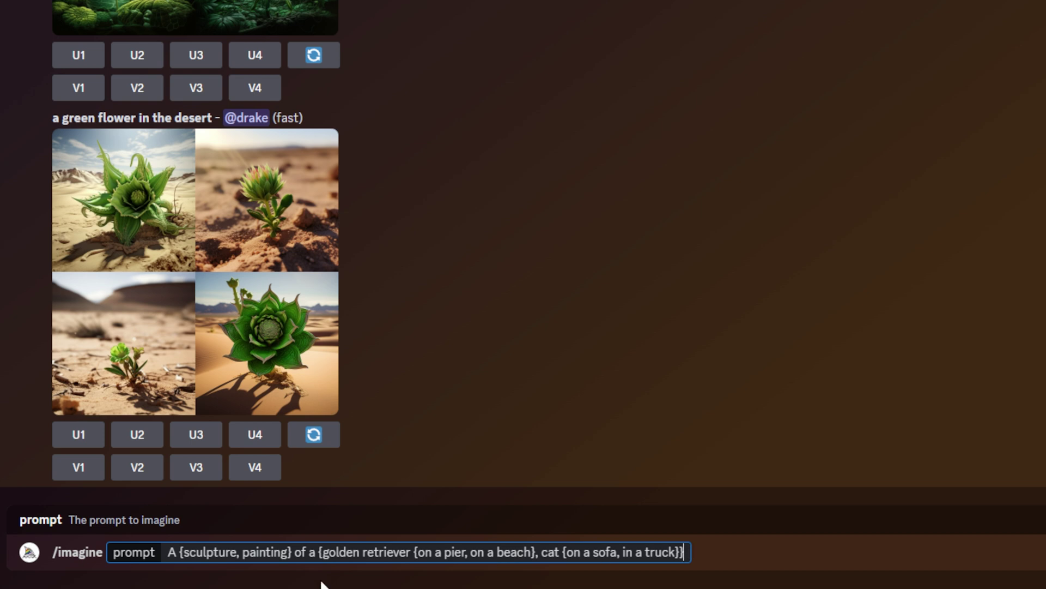
# Step: Recheck the golden retriever and sculpture options in the nested prompt and submit it
pyautogui.moveTo(323, 552); pyautogui.dragTo(411, 553)
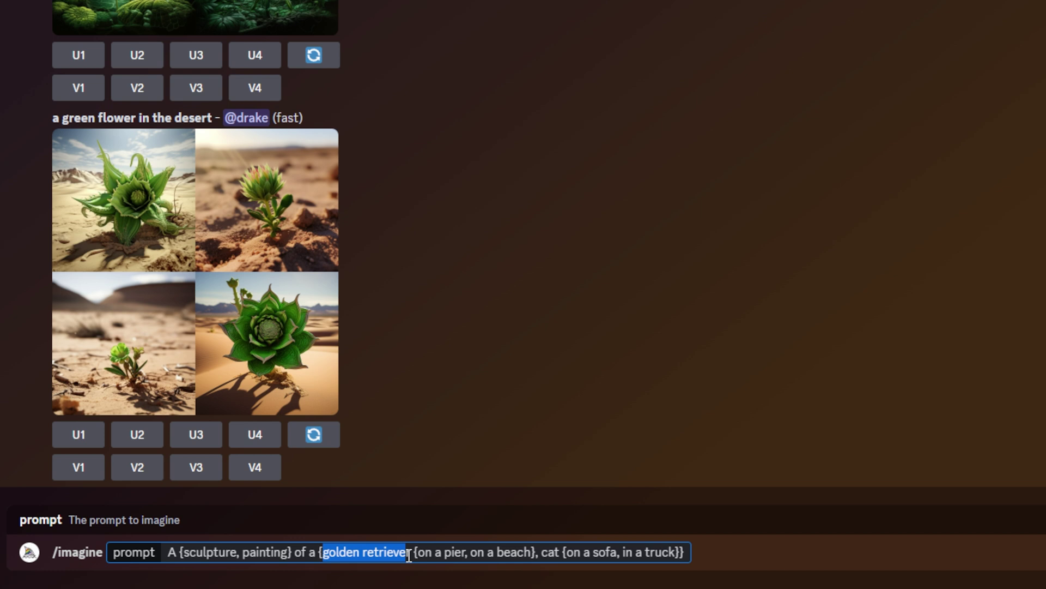
pyautogui.click(410, 552)
pyautogui.moveTo(180, 555); pyautogui.dragTo(236, 556)
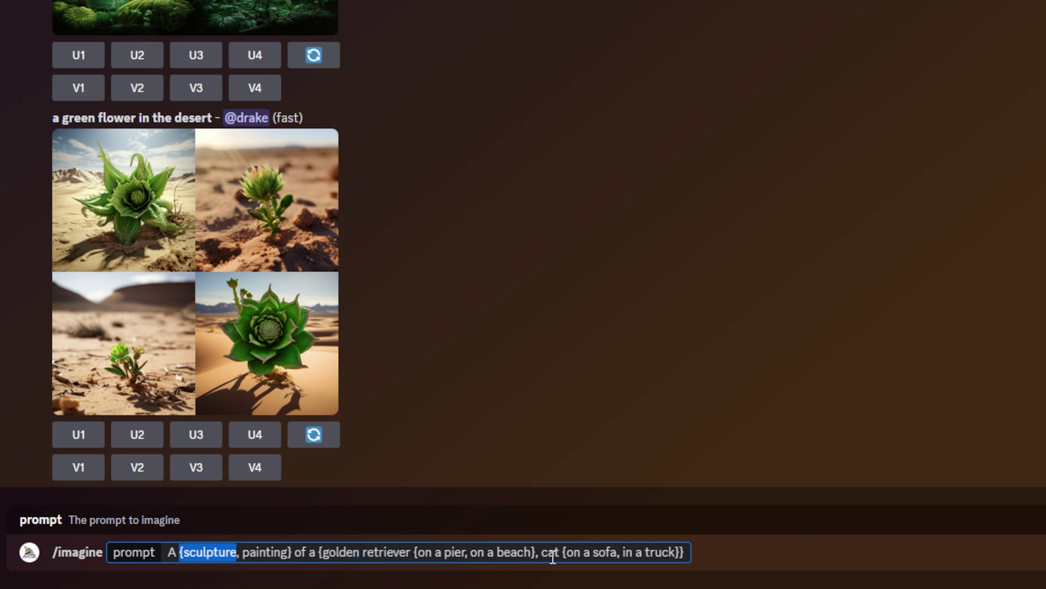
pyautogui.click(689, 552)
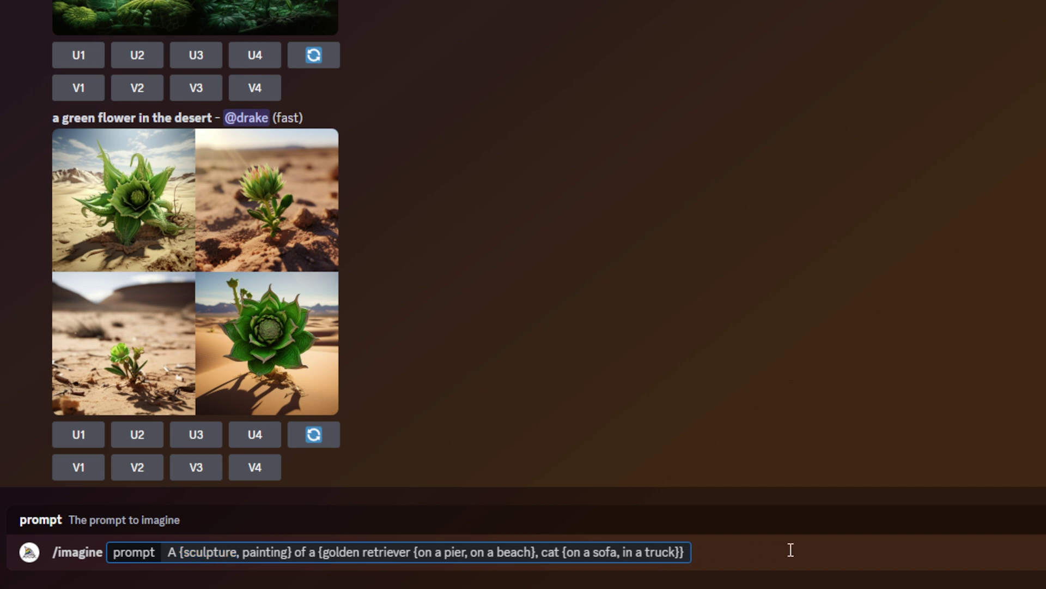
pyautogui.press('Return')
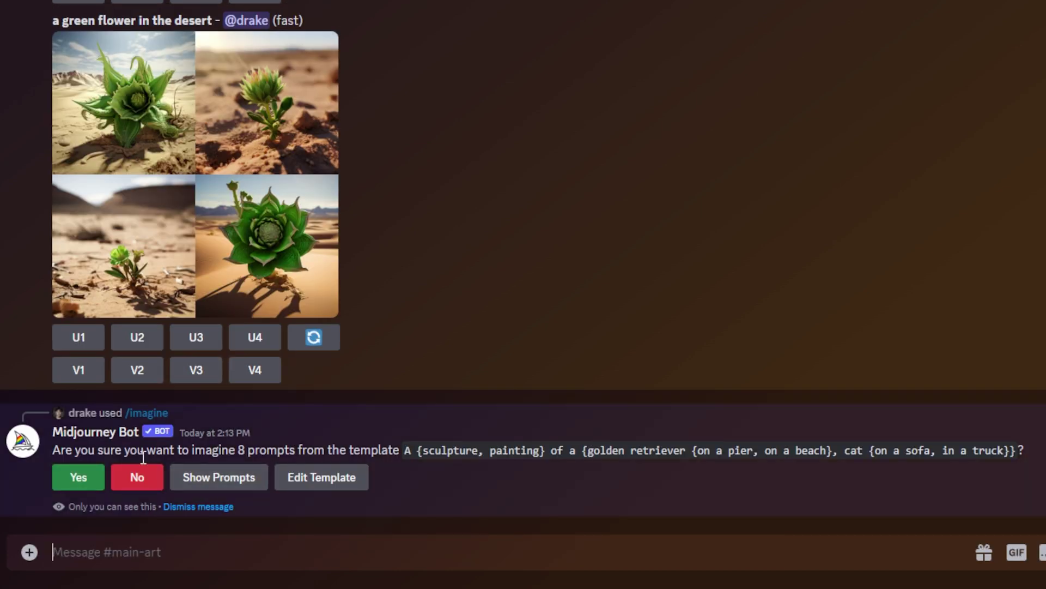
# Step: Show the prompts expanded from the nested template, review the sculpture and painting sets, and confirm generating them
pyautogui.moveTo(59, 451); pyautogui.dragTo(416, 451)
pyautogui.click(398, 473)
pyautogui.click(234, 477)
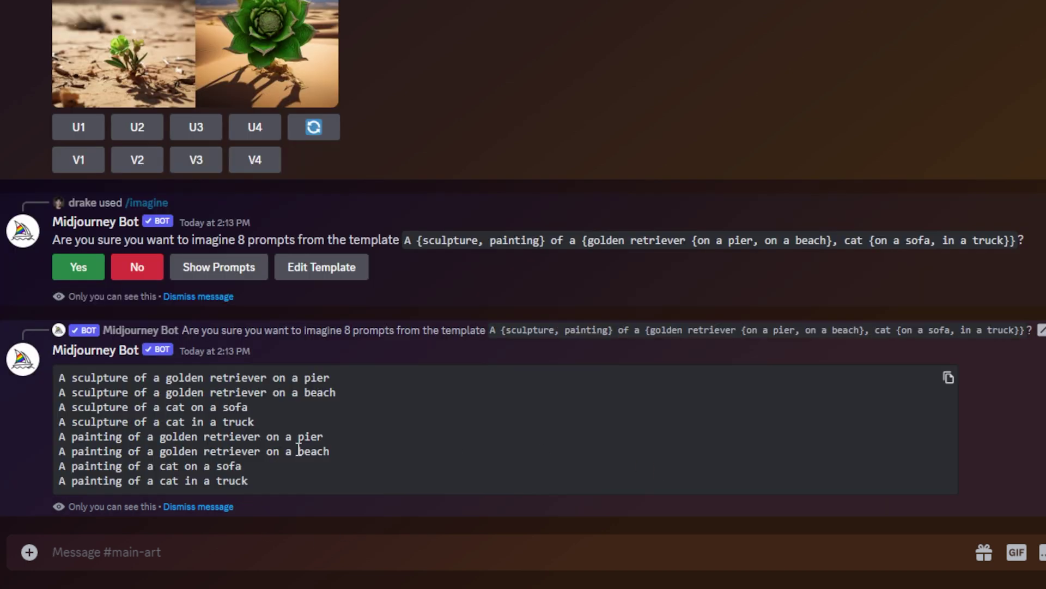
pyautogui.moveTo(266, 483); pyautogui.dragTo(4, 382)
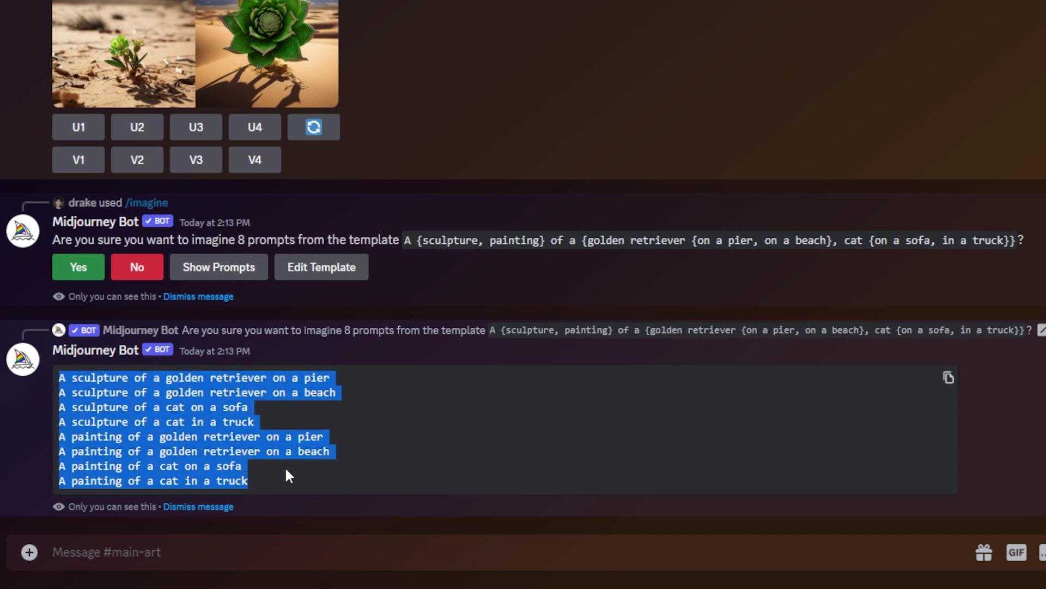
pyautogui.moveTo(327, 423); pyautogui.dragTo(57, 375)
pyautogui.click(256, 482)
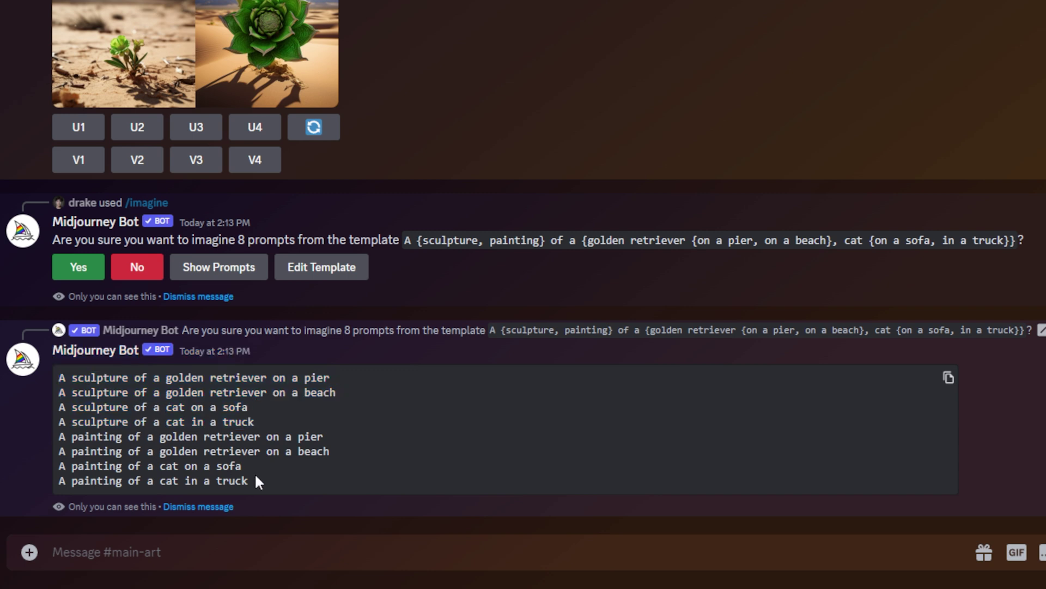
pyautogui.moveTo(256, 482); pyautogui.dragTo(61, 436)
pyautogui.click(298, 475)
pyautogui.click(81, 267)
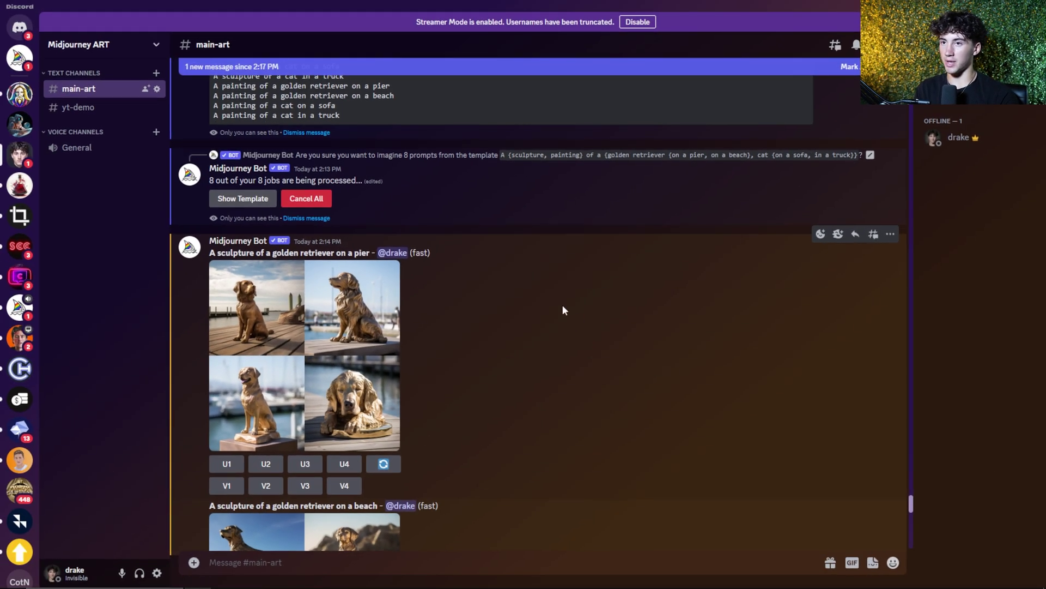
# Step: Examine the generated sculpture and painting grids of golden retrievers and cats in each setting
pyautogui.scroll(-12, 304, 347)
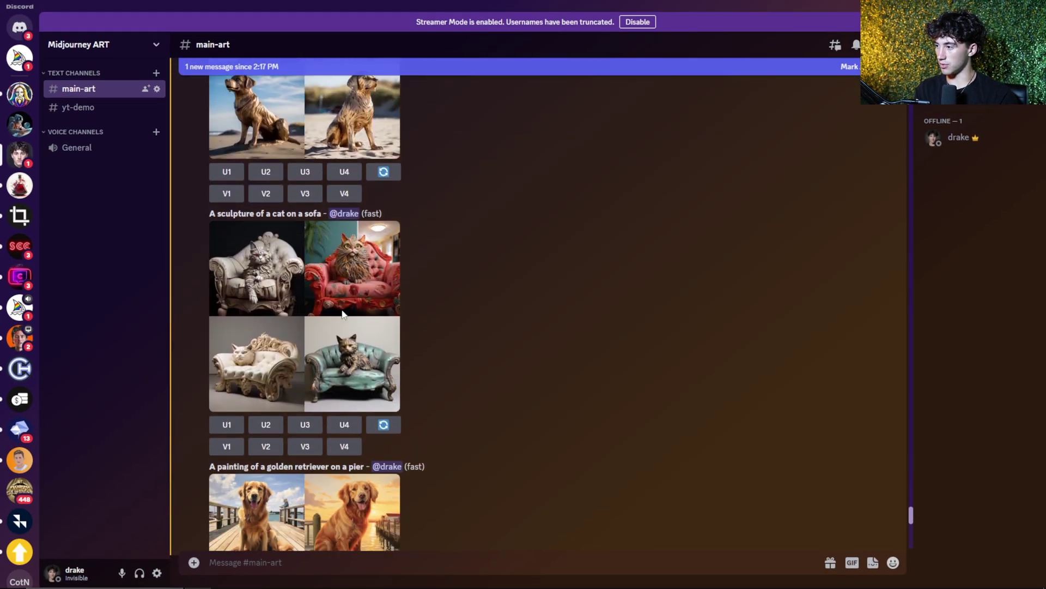
pyautogui.scroll(-10, 343, 312)
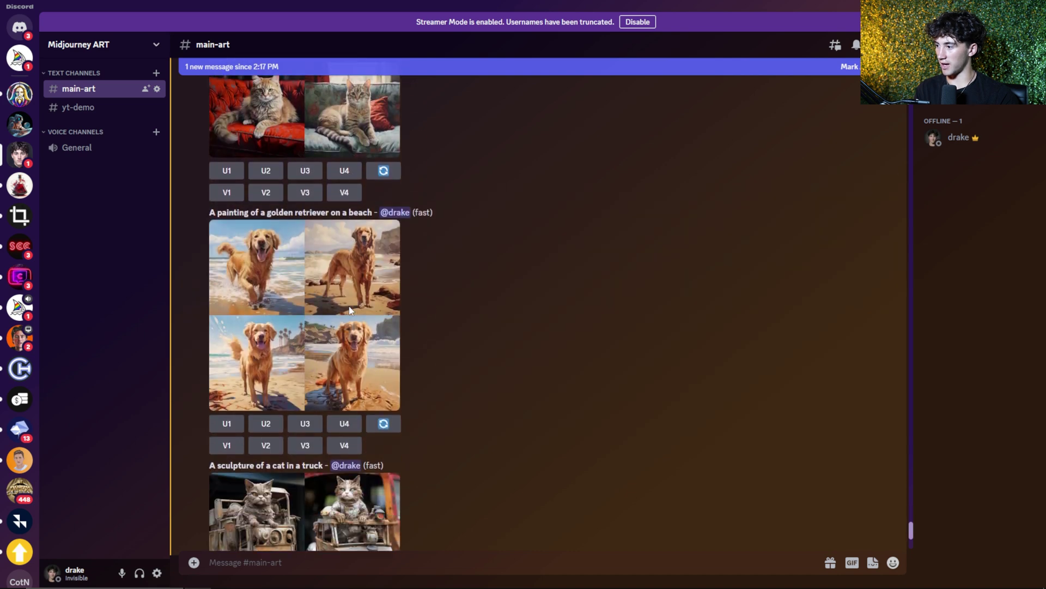
pyautogui.scroll(-8, 331, 296)
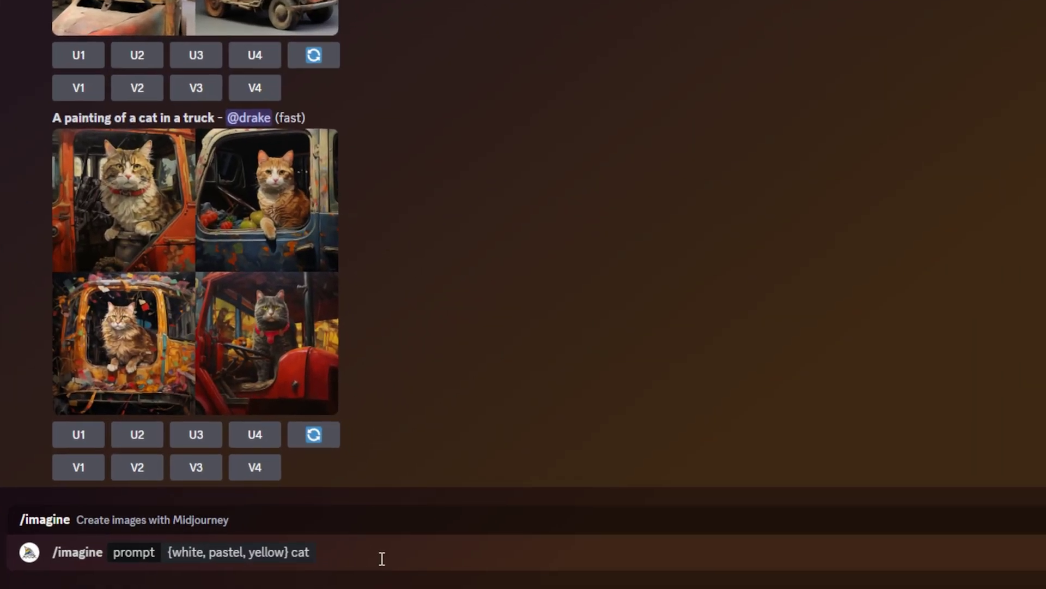
# Step: Examine the white, pastel and yellow options inside the braces of the cat prompt
pyautogui.click(171, 552)
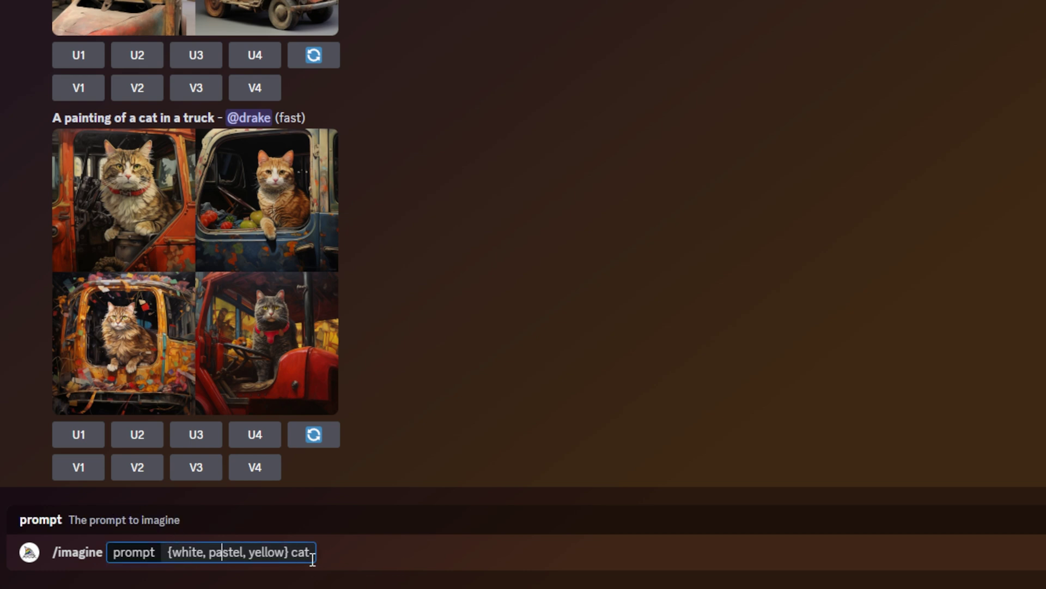
pyautogui.click(249, 551)
pyautogui.doubleClick(185, 551)
pyautogui.doubleClick(226, 551)
pyautogui.moveTo(284, 551); pyautogui.dragTo(171, 551)
pyautogui.moveTo(294, 560); pyautogui.dragTo(303, 560)
pyautogui.moveTo(208, 552); pyautogui.dragTo(286, 559)
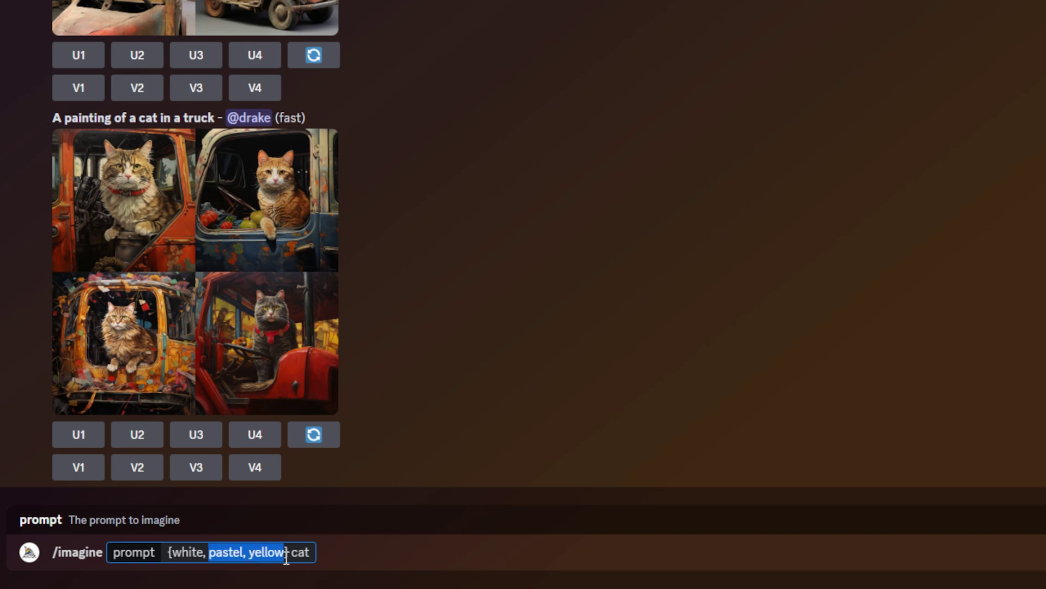
# Step: Escape the comma between pastel and yellow with a backslash, making the prompt "{white, pastel \, yellow} cat", and submit it
pyautogui.click(244, 554)
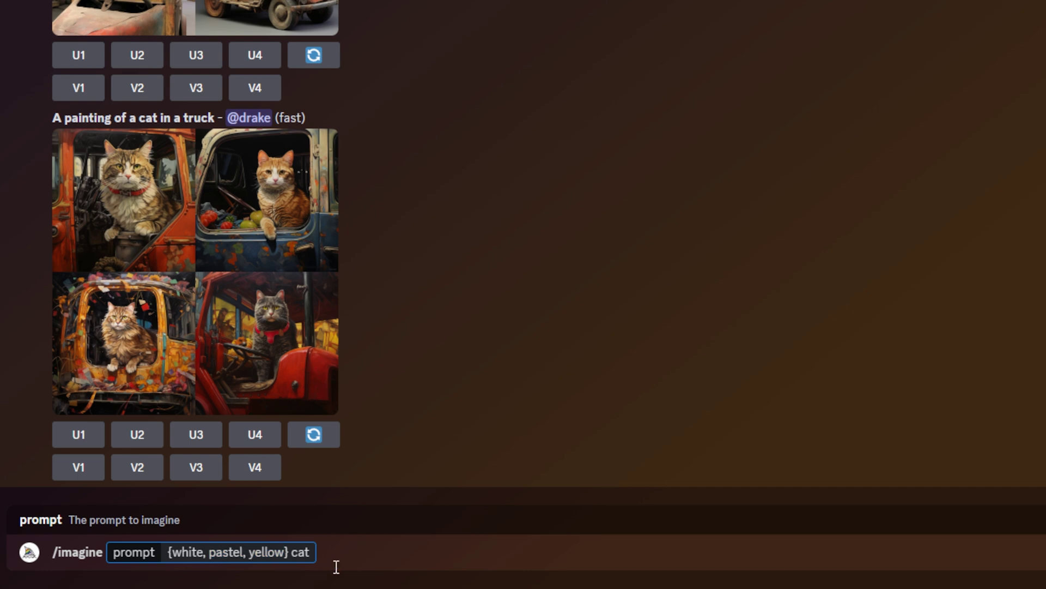
pyautogui.write('\\')
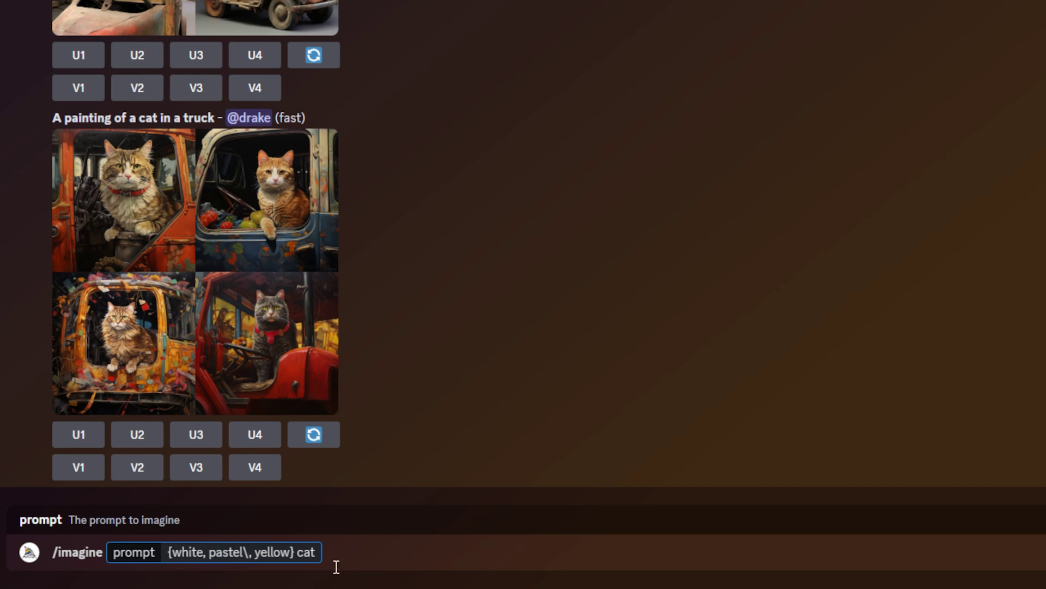
pyautogui.click(245, 552)
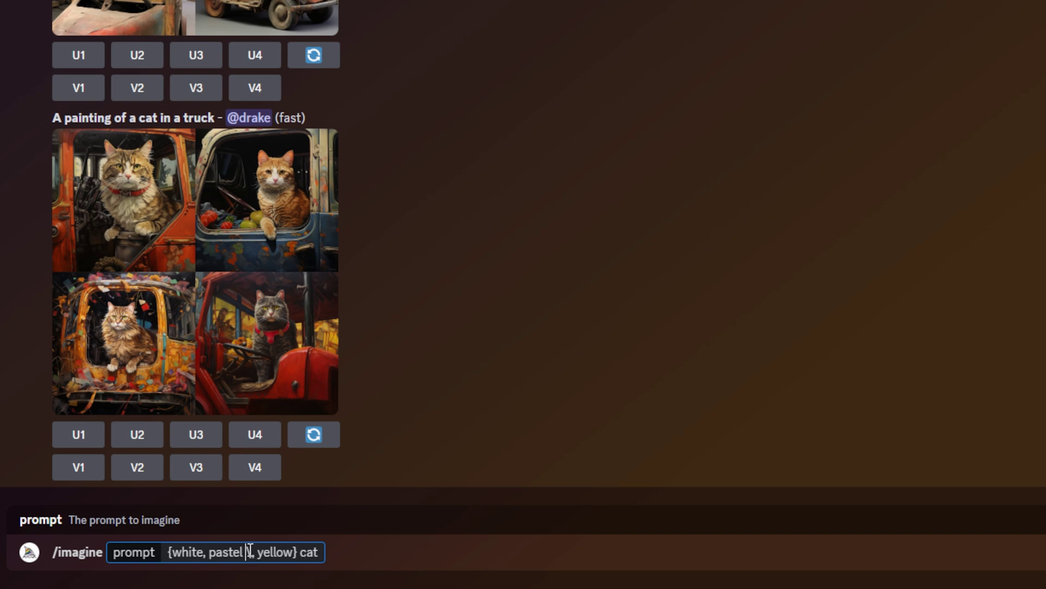
pyautogui.moveTo(255, 552); pyautogui.dragTo(251, 553)
pyautogui.click(278, 552)
pyautogui.press('End')
pyautogui.press('Return')
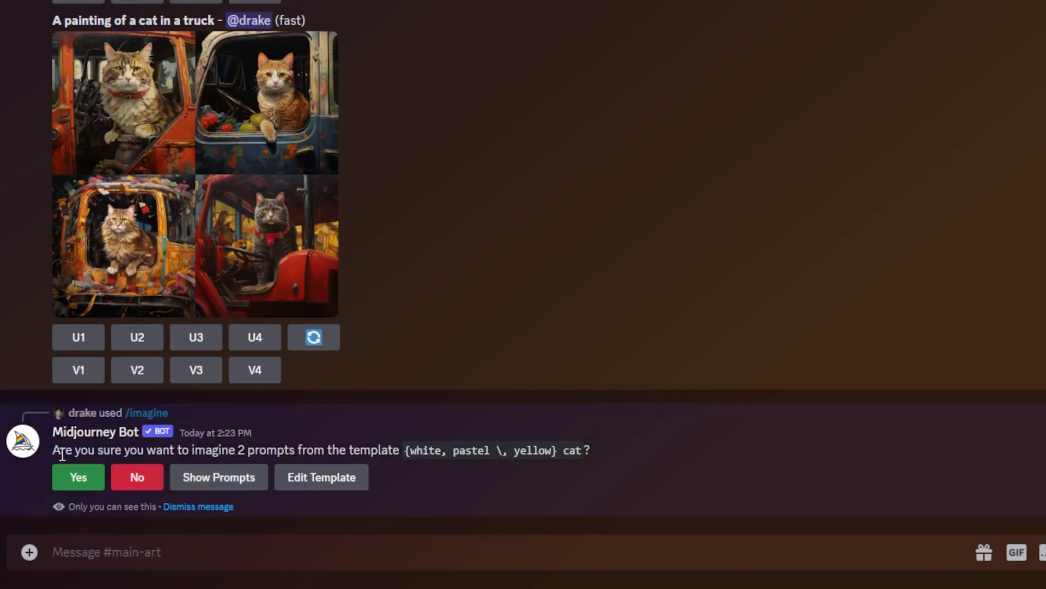
# Step: Show the prompts expanded from the escaped-comma template, review the white and pastel-yellow cat prompts, and confirm generating them
pyautogui.moveTo(52, 451); pyautogui.dragTo(398, 450)
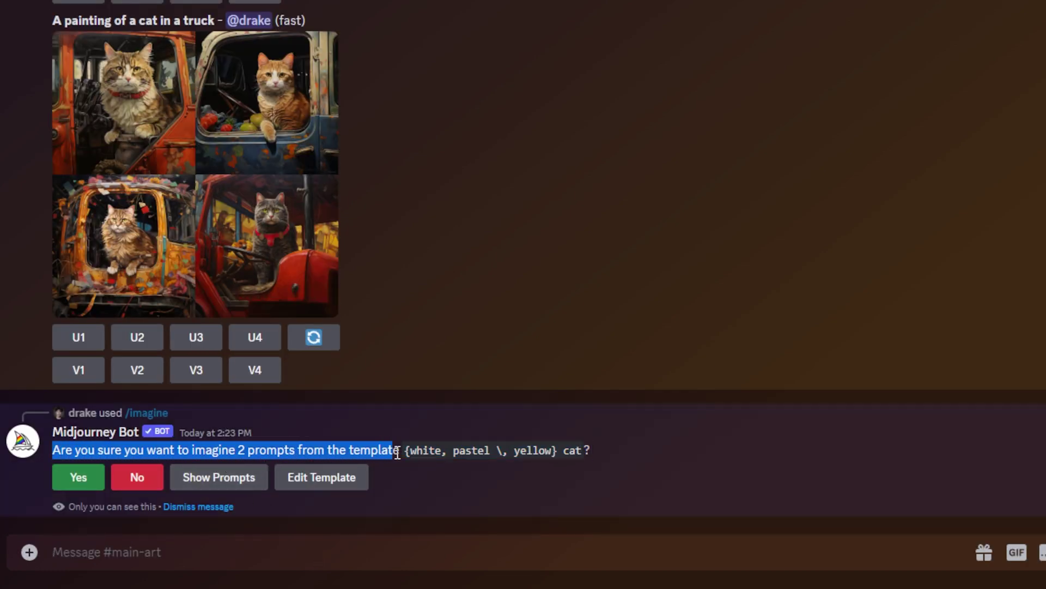
pyautogui.click(213, 480)
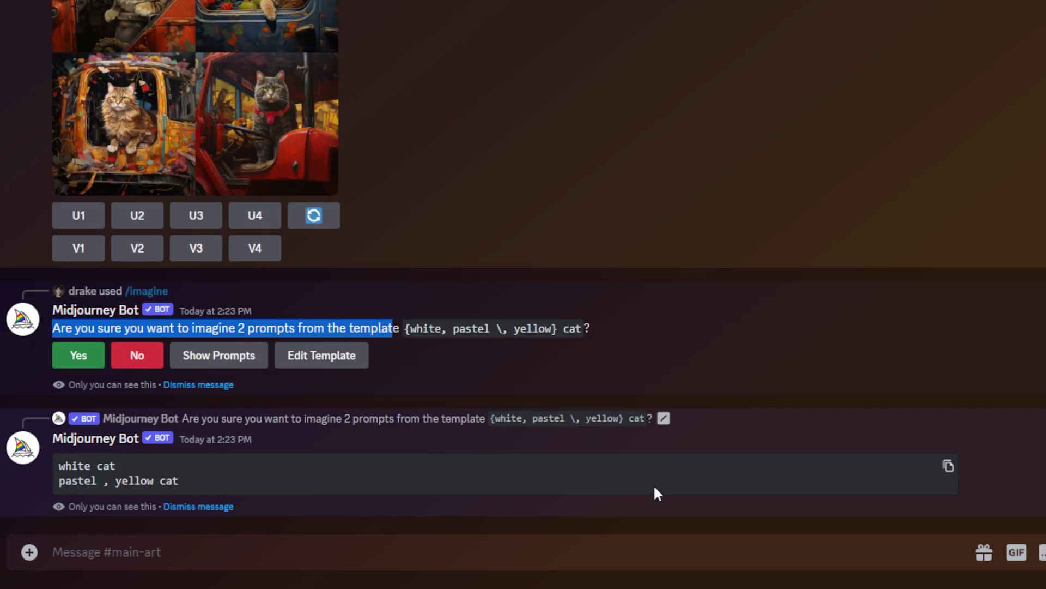
pyautogui.click(215, 479)
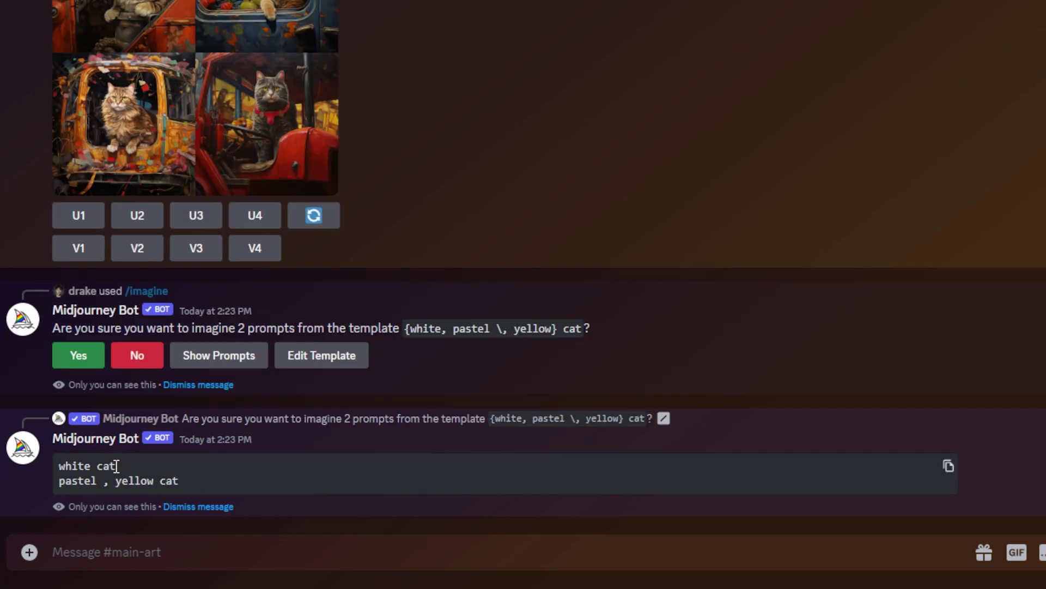
pyautogui.moveTo(116, 466); pyautogui.dragTo(61, 465)
pyautogui.doubleClick(67, 483)
pyautogui.doubleClick(109, 483)
pyautogui.doubleClick(108, 483)
pyautogui.click(177, 481)
pyautogui.click(78, 355)
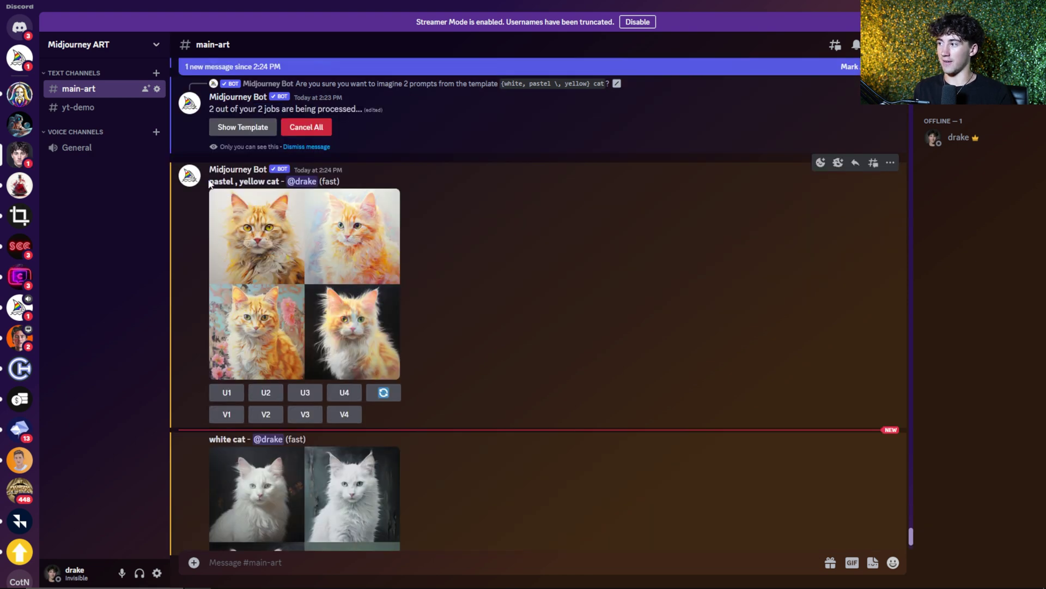
# Step: Examine the generated "pastel , yellow cat" and "white cat" image grids
pyautogui.moveTo(209, 182); pyautogui.dragTo(276, 183)
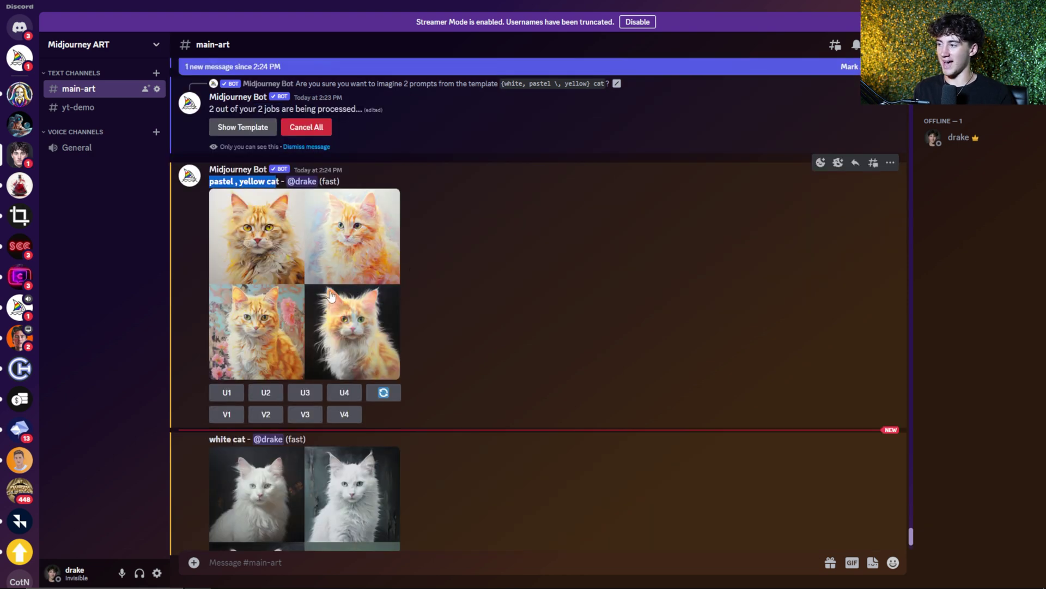
pyautogui.click(381, 245)
pyautogui.click(806, 257)
pyautogui.scroll(-1, 430, 243)
pyautogui.scroll(-2, 429, 244)
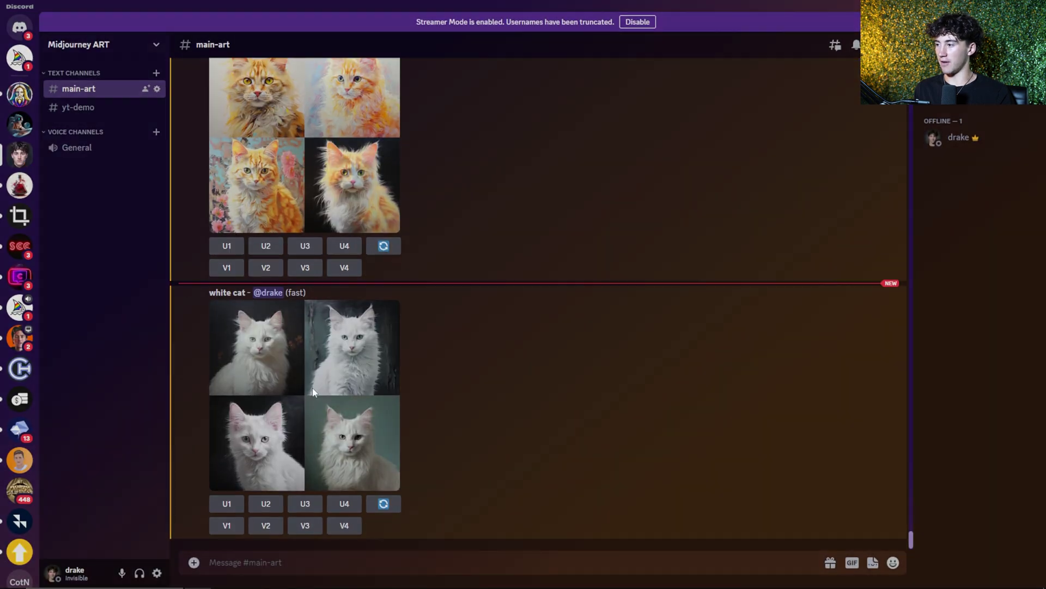
pyautogui.click(376, 354)
pyautogui.click(864, 228)
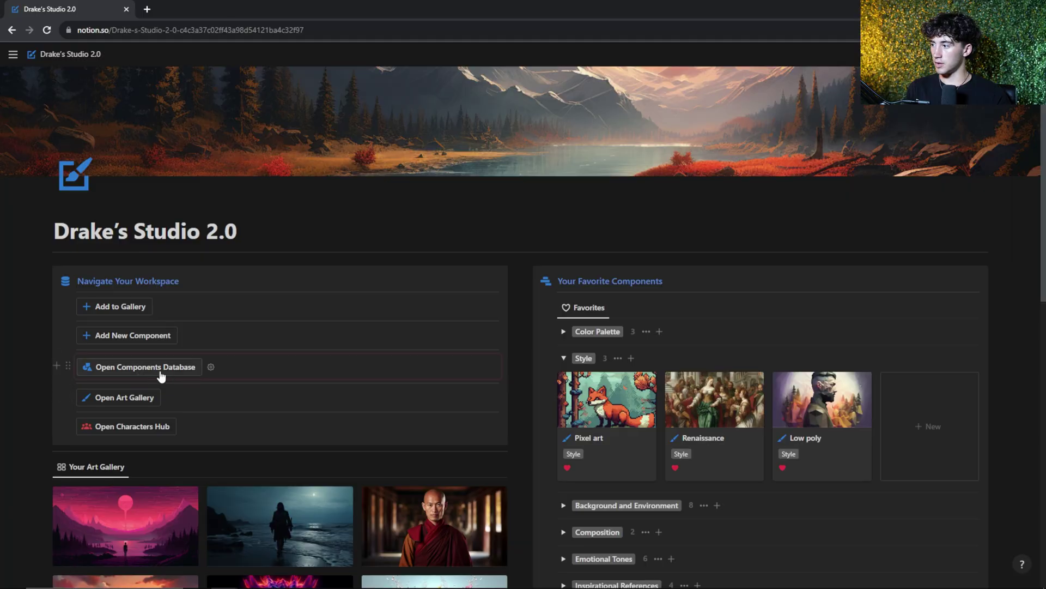
# Step: Open the components database in the Notion studio, expand Emotional Tones and browse its components
pyautogui.click(159, 373)
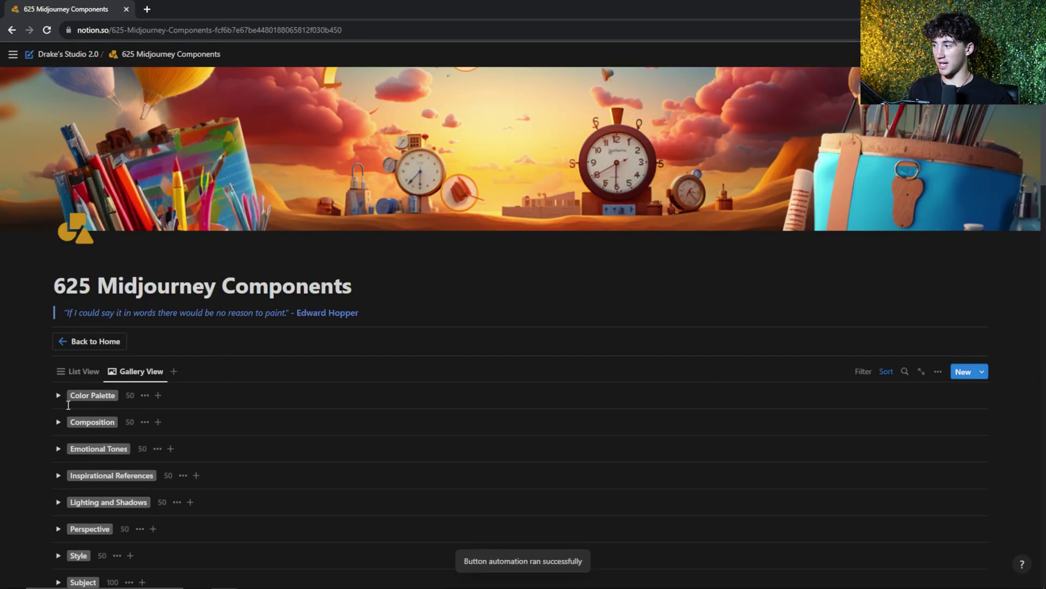
pyautogui.scroll(-5, 237, 367)
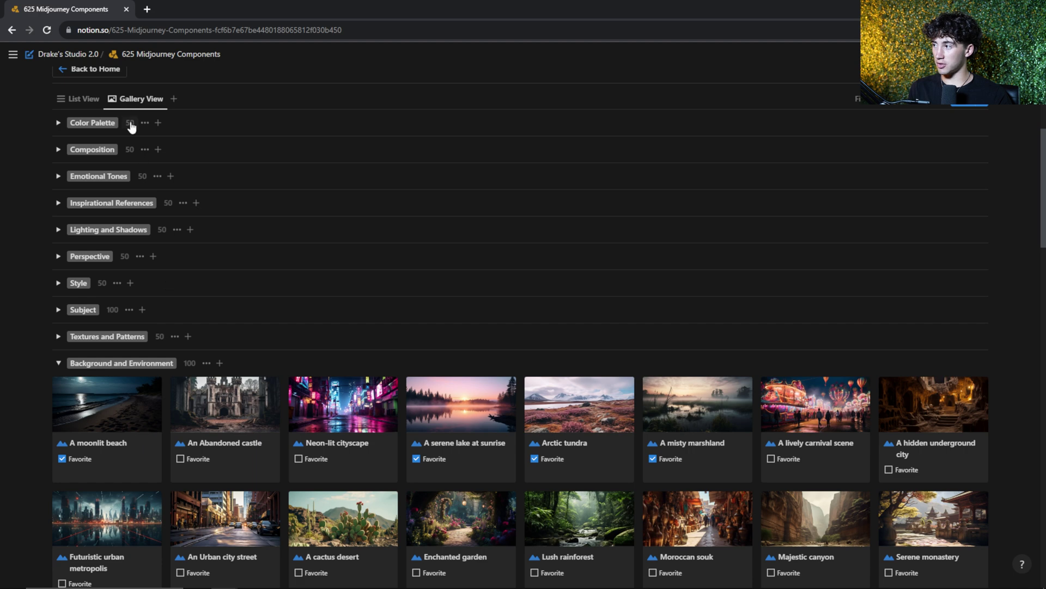
pyautogui.click(58, 176)
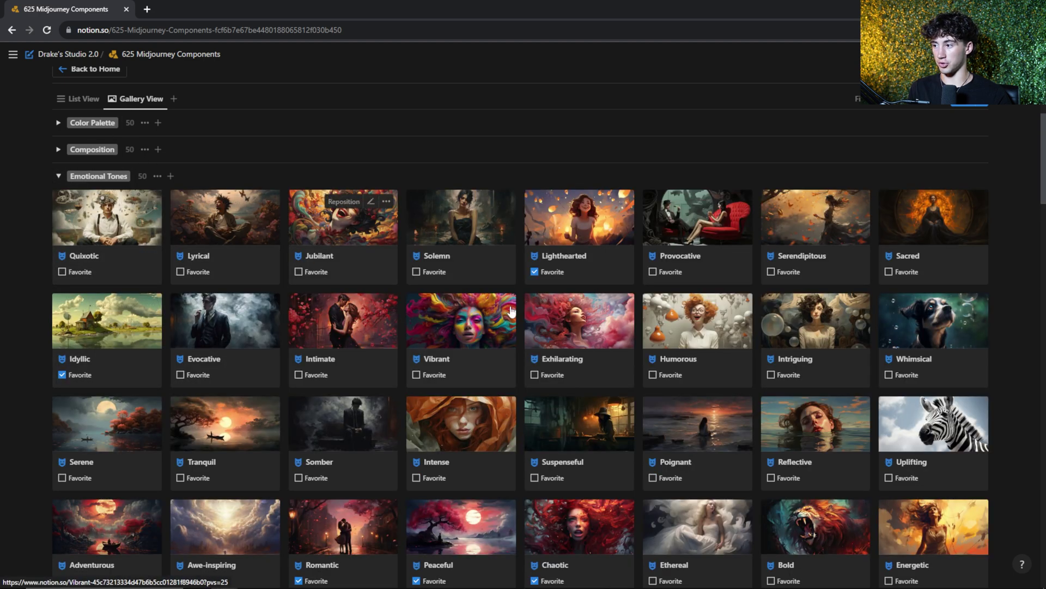
pyautogui.scroll(-5, 711, 328)
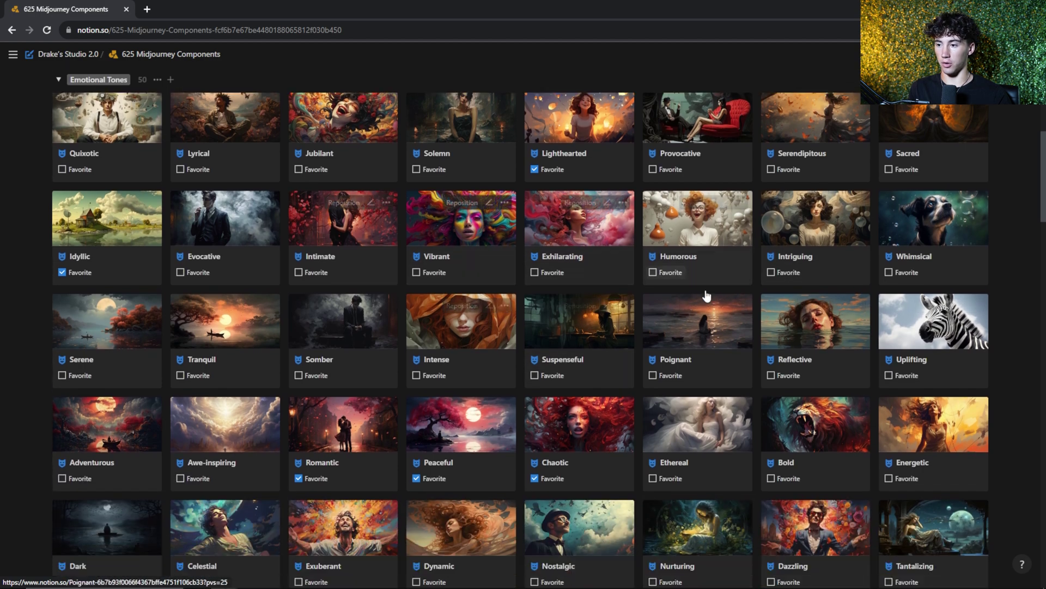
pyautogui.scroll(-12, 707, 336)
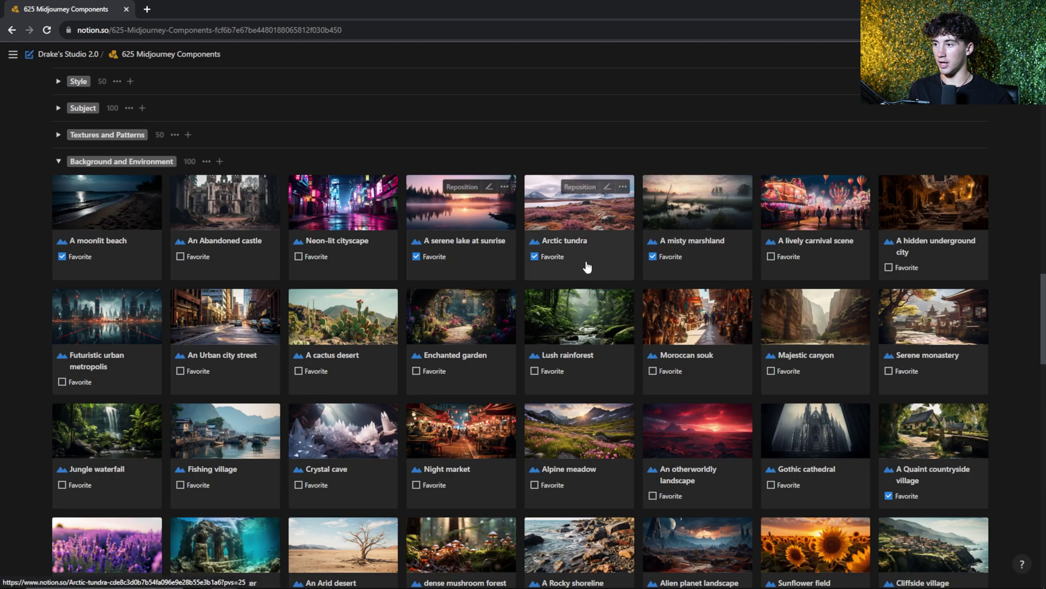
# Step: View the Arctic tundra component's page, close it and browse the other Background and Environment components
pyautogui.click(587, 268)
pyautogui.click(421, 241)
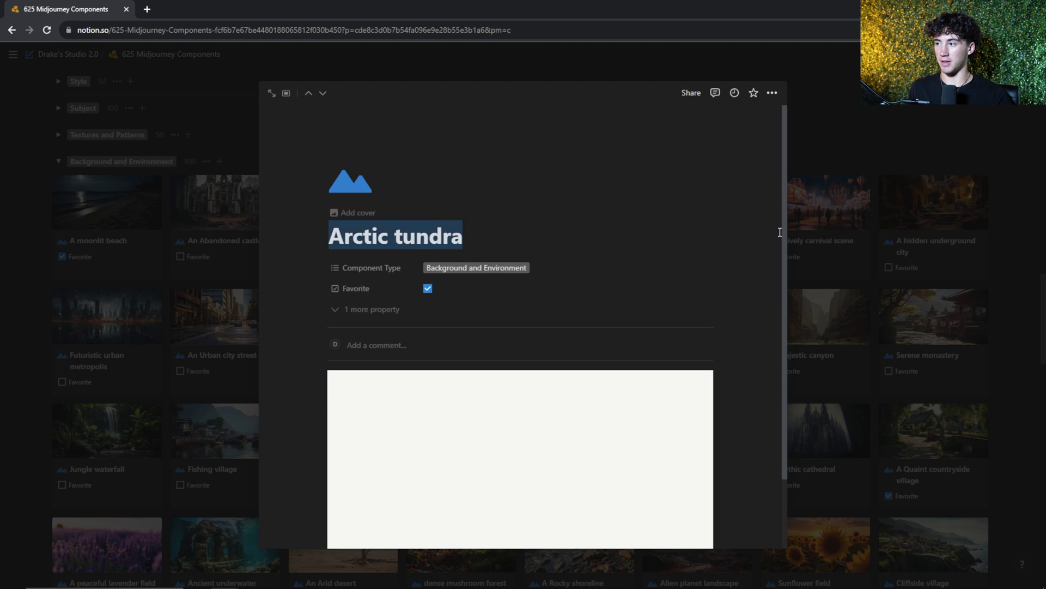
pyautogui.click(839, 236)
pyautogui.scroll(-3, 555, 168)
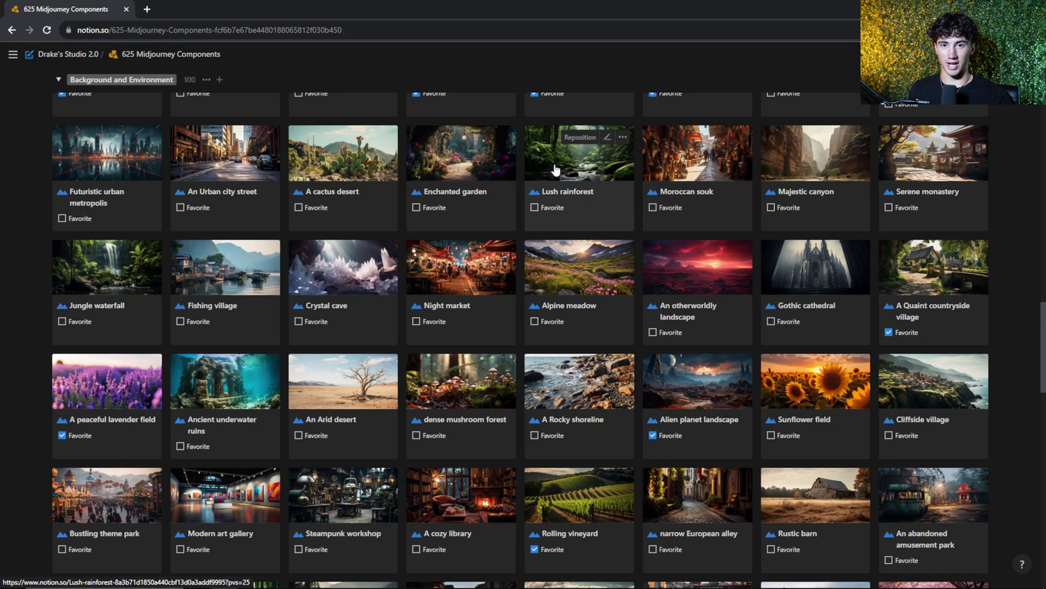
pyautogui.scroll(7, 250, 324)
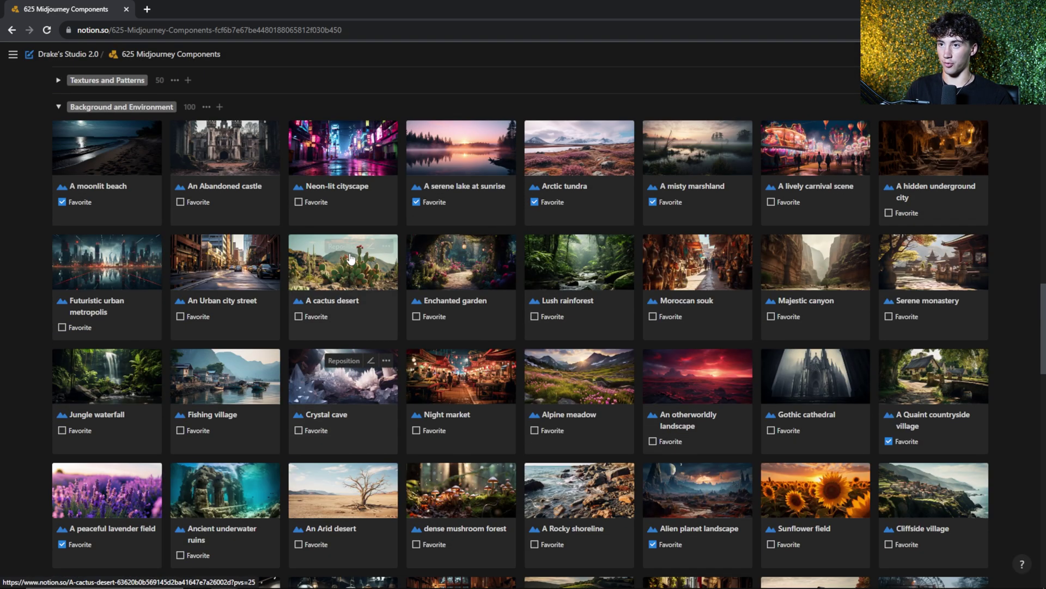
pyautogui.scroll(10, 251, 323)
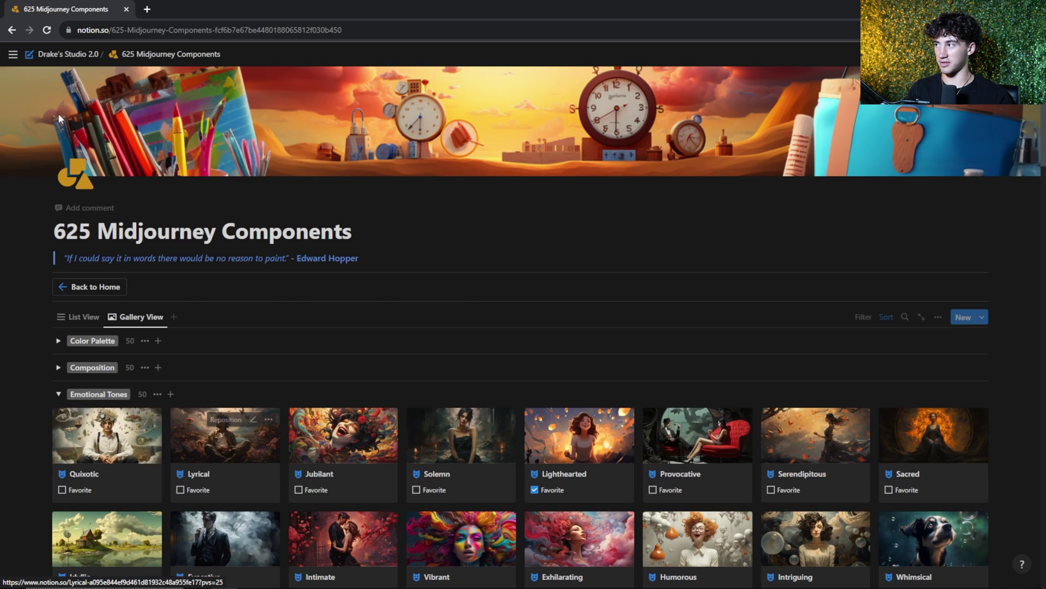
# Step: Return to the Drake's Studio 2.0 home page and look over its art gallery and favorite components
pyautogui.click(77, 56)
pyautogui.scroll(-5, 474, 402)
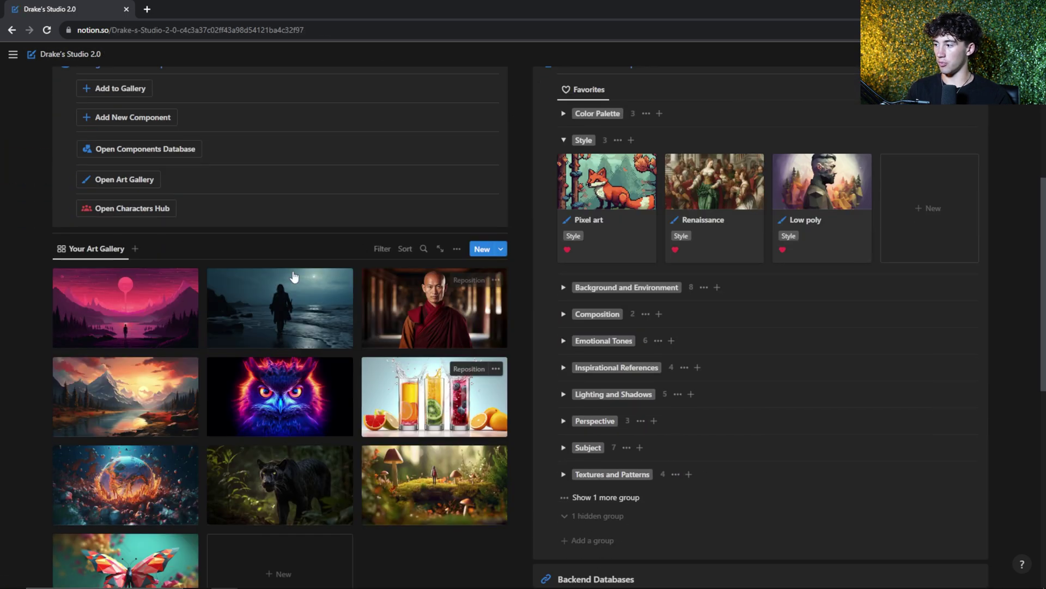
pyautogui.scroll(-2, 459, 427)
pyautogui.scroll(-1, 459, 426)
pyautogui.scroll(6, 121, 238)
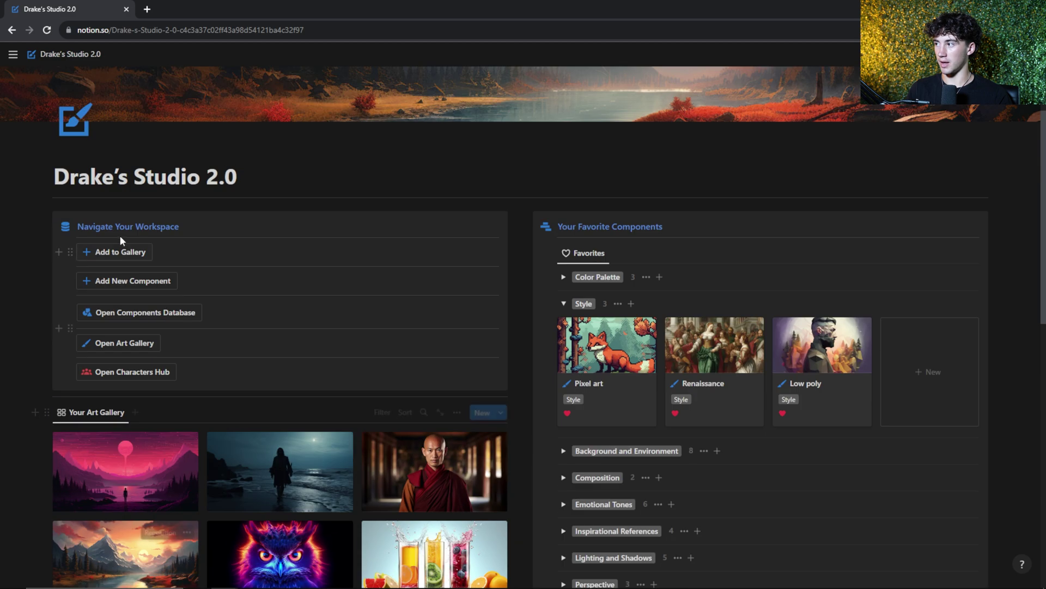
# Step: Open the gallery entry of the pirate on a moonlit beach, review its saved prompt and image, and close it
pyautogui.scroll(-2, 263, 448)
pyautogui.click(300, 376)
pyautogui.scroll(-2, 595, 483)
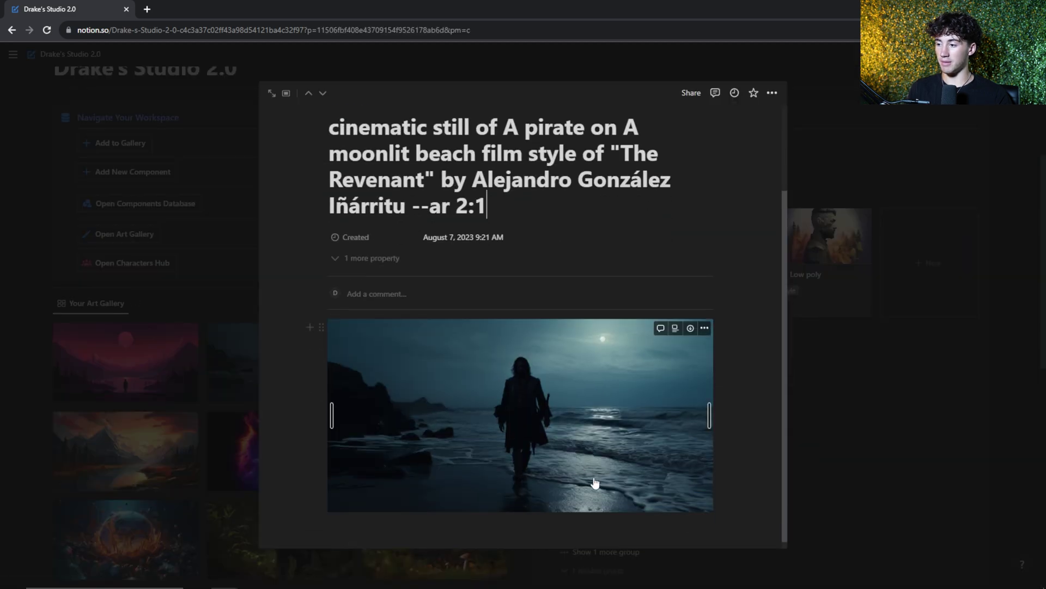
pyautogui.moveTo(546, 210); pyautogui.dragTo(339, 117)
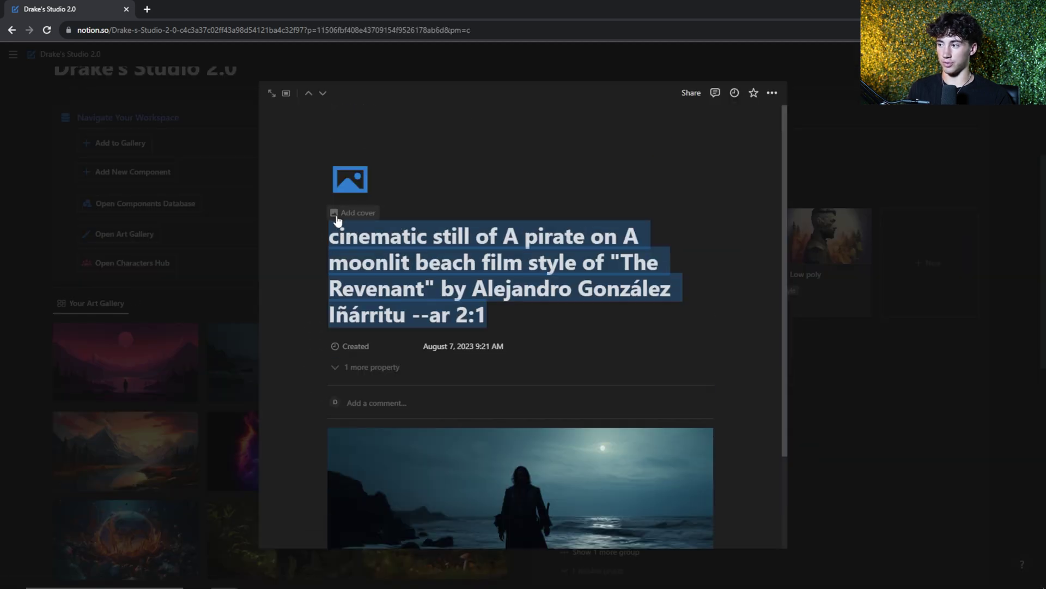
pyautogui.click(901, 310)
# Step: Open the Art Gallery backend database, browse its saved images and prompts, and return to the studio home page
pyautogui.scroll(-5, 790, 444)
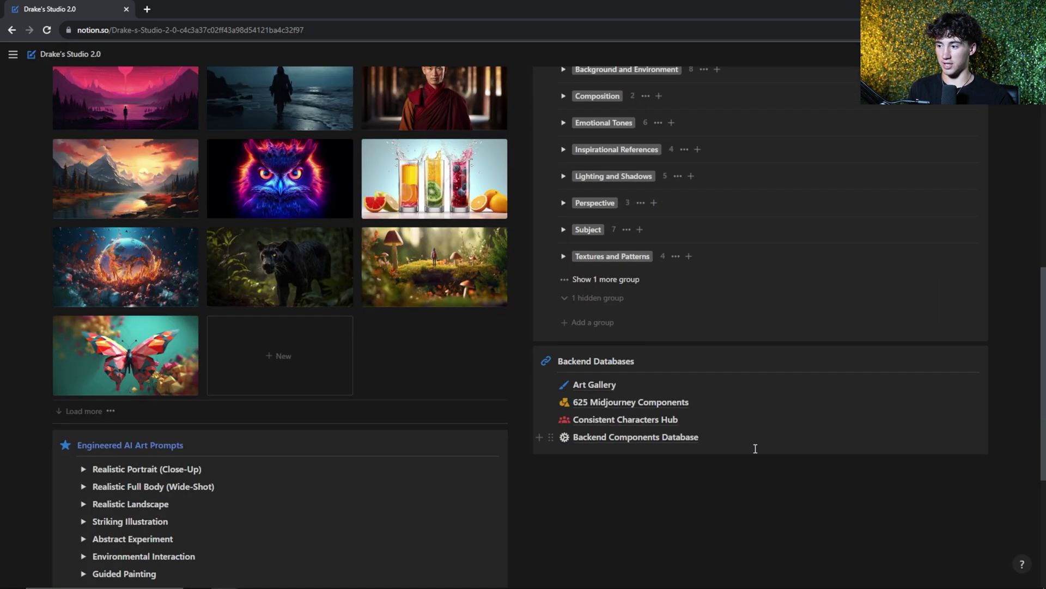
pyautogui.click(605, 386)
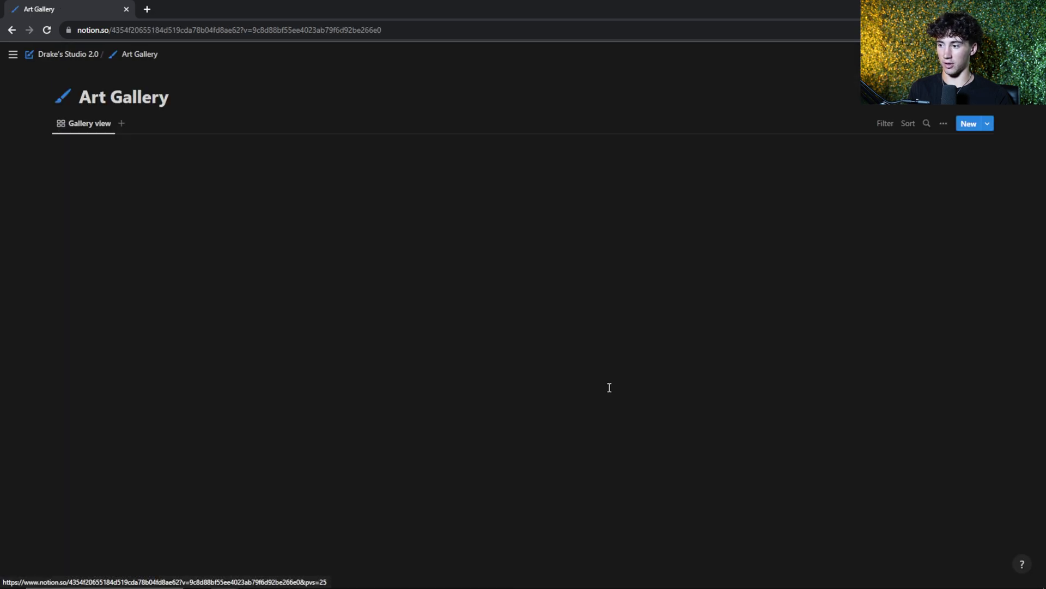
pyautogui.scroll(-3, 658, 200)
pyautogui.scroll(-5, 675, 393)
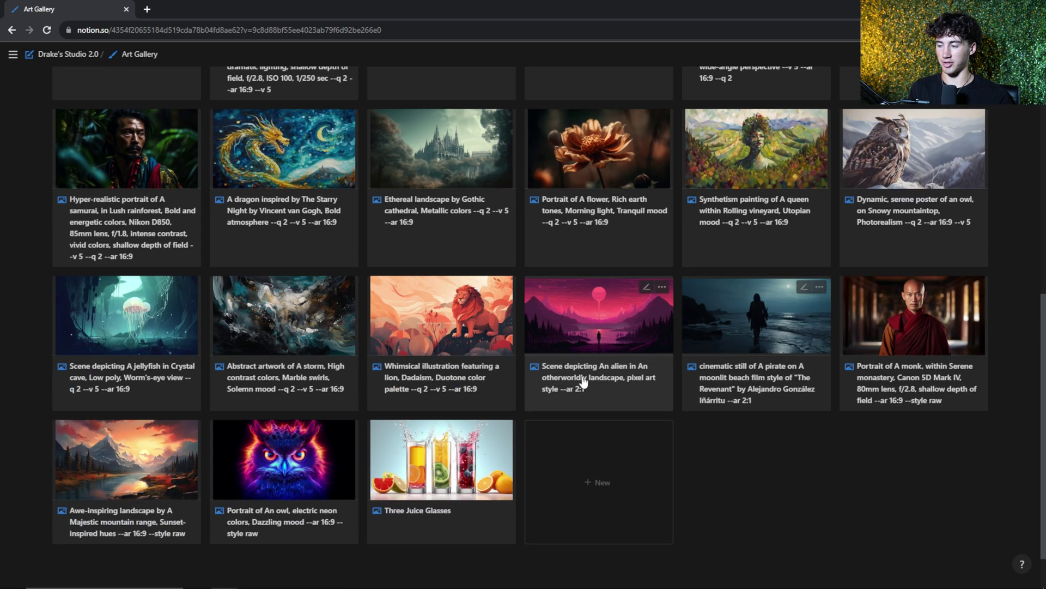
pyautogui.scroll(6, 626, 384)
pyautogui.hotkey('alt', 'Left')
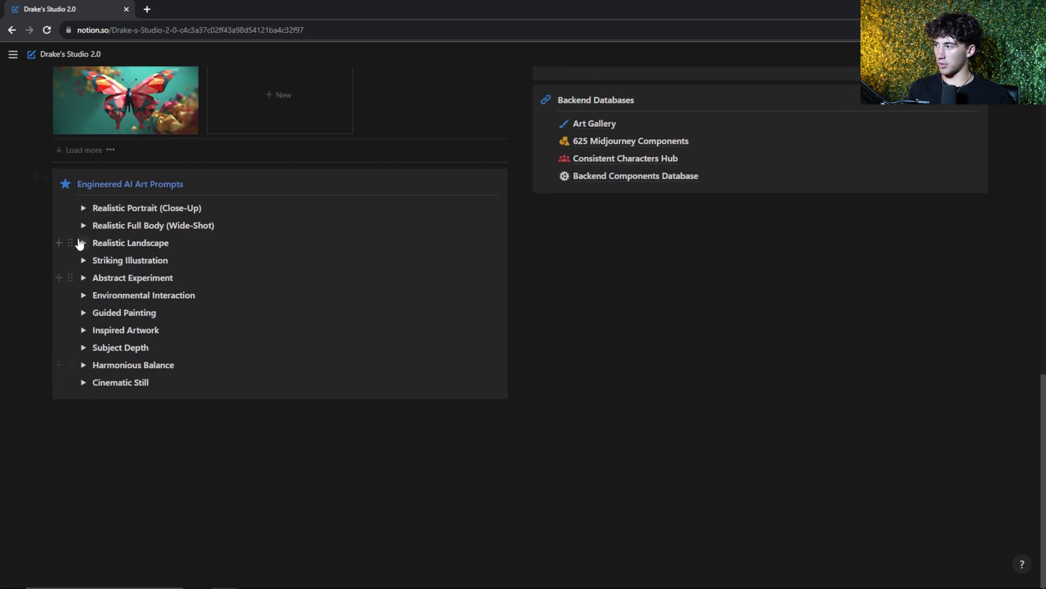
# Step: Expand the Realistic Portrait (Close-Up) engineered prompt, review its template and lion example, and collapse it
pyautogui.click(84, 208)
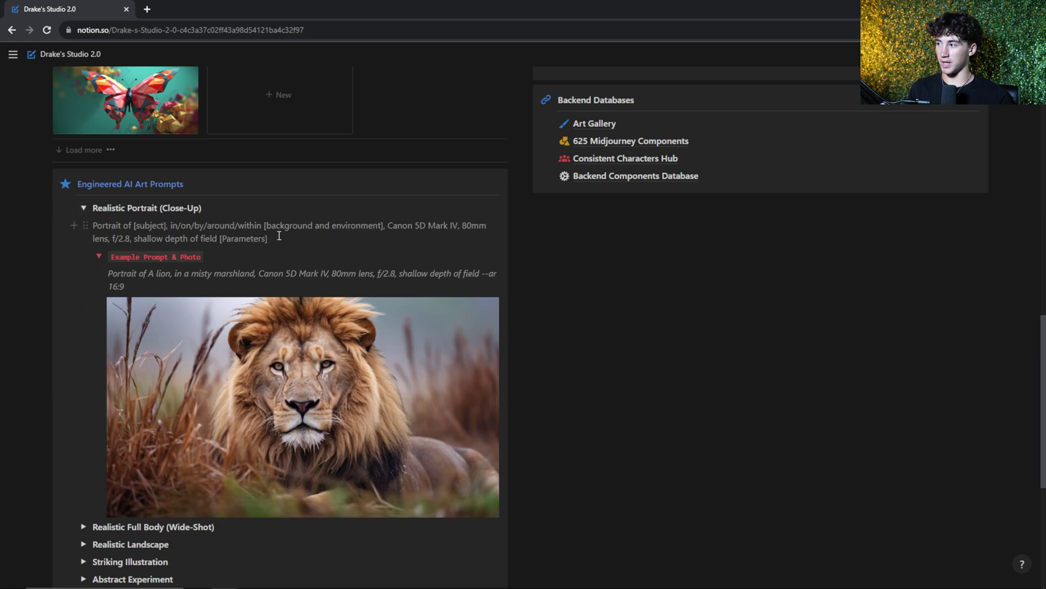
pyautogui.moveTo(279, 236); pyautogui.dragTo(105, 217)
pyautogui.click(133, 226)
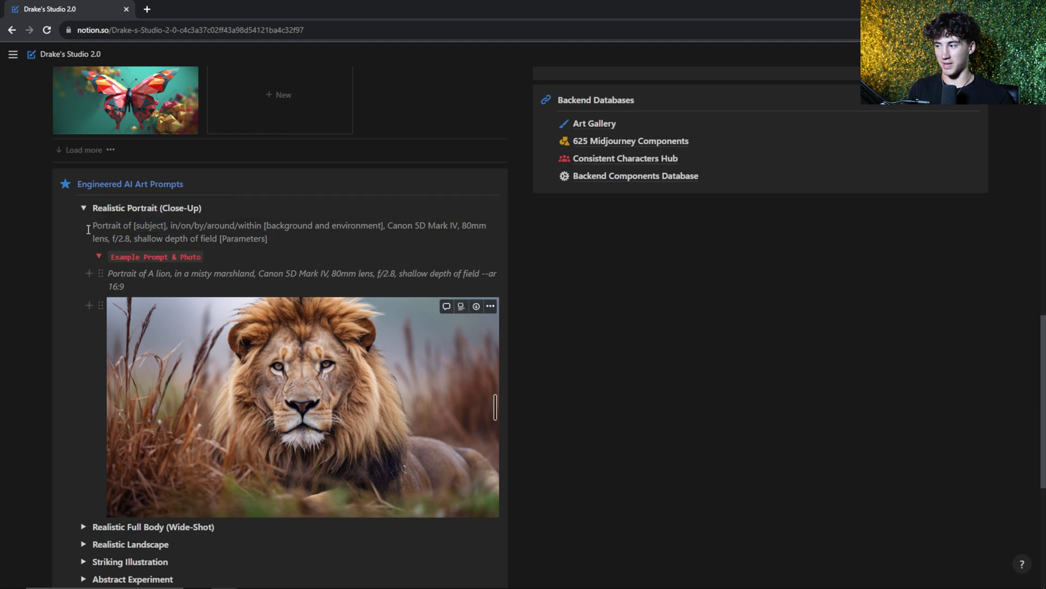
pyautogui.click(84, 209)
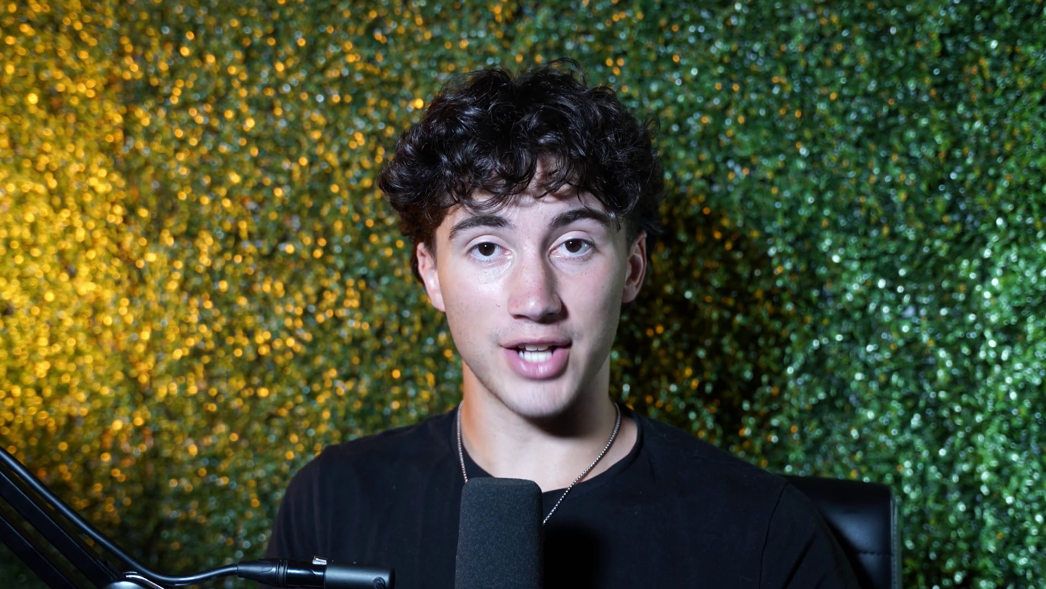